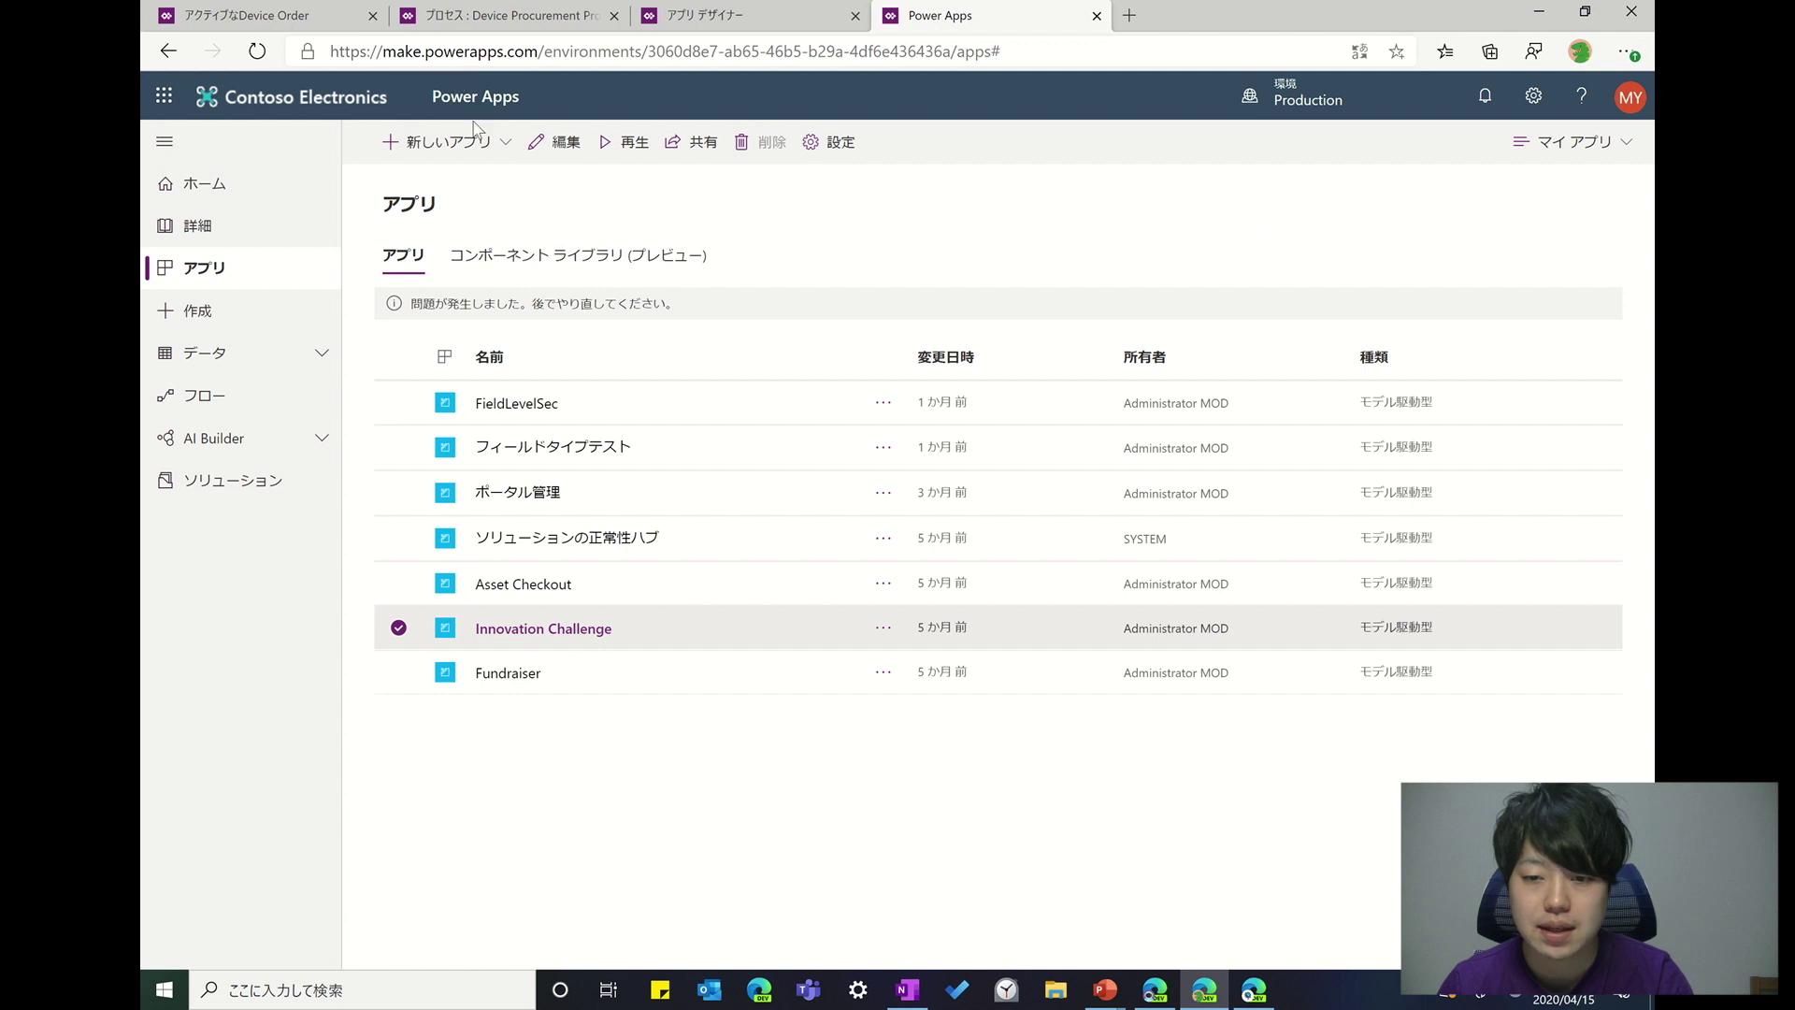
- Go to the app list of the AIAD2020 environment and launch both Device Ordering App and Device Procurement
click(246, 15)
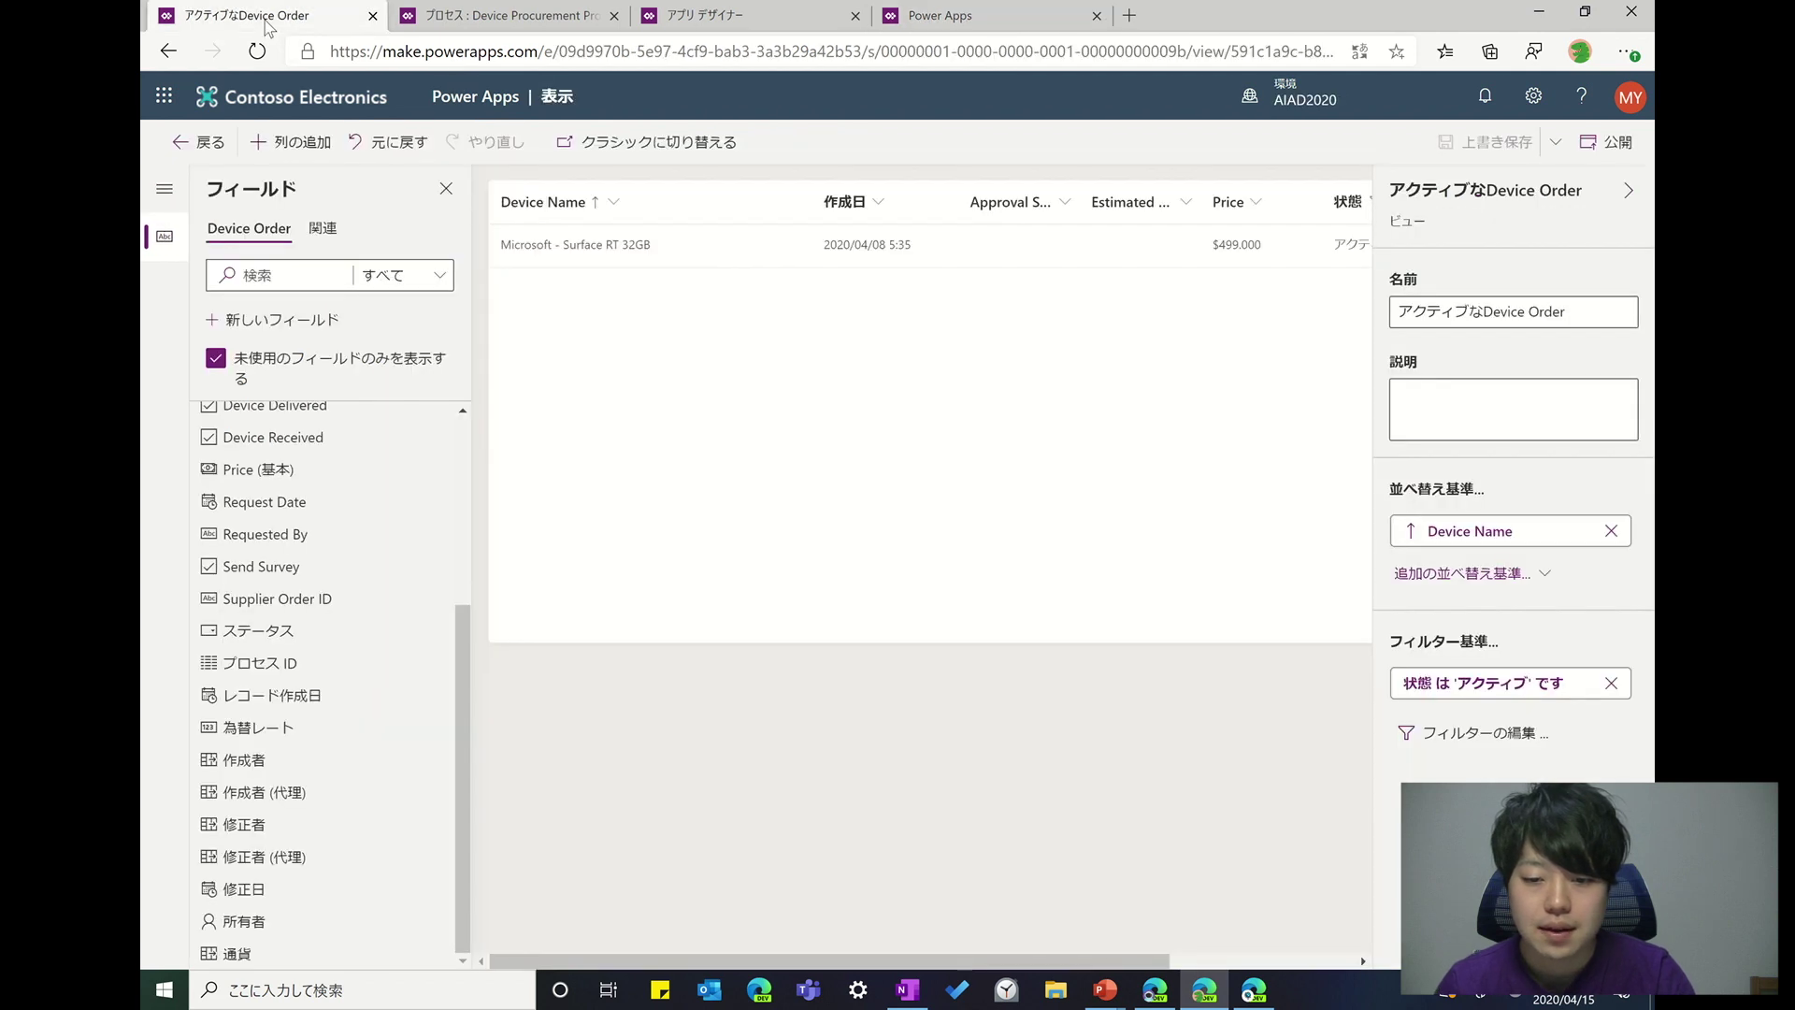
click(170, 54)
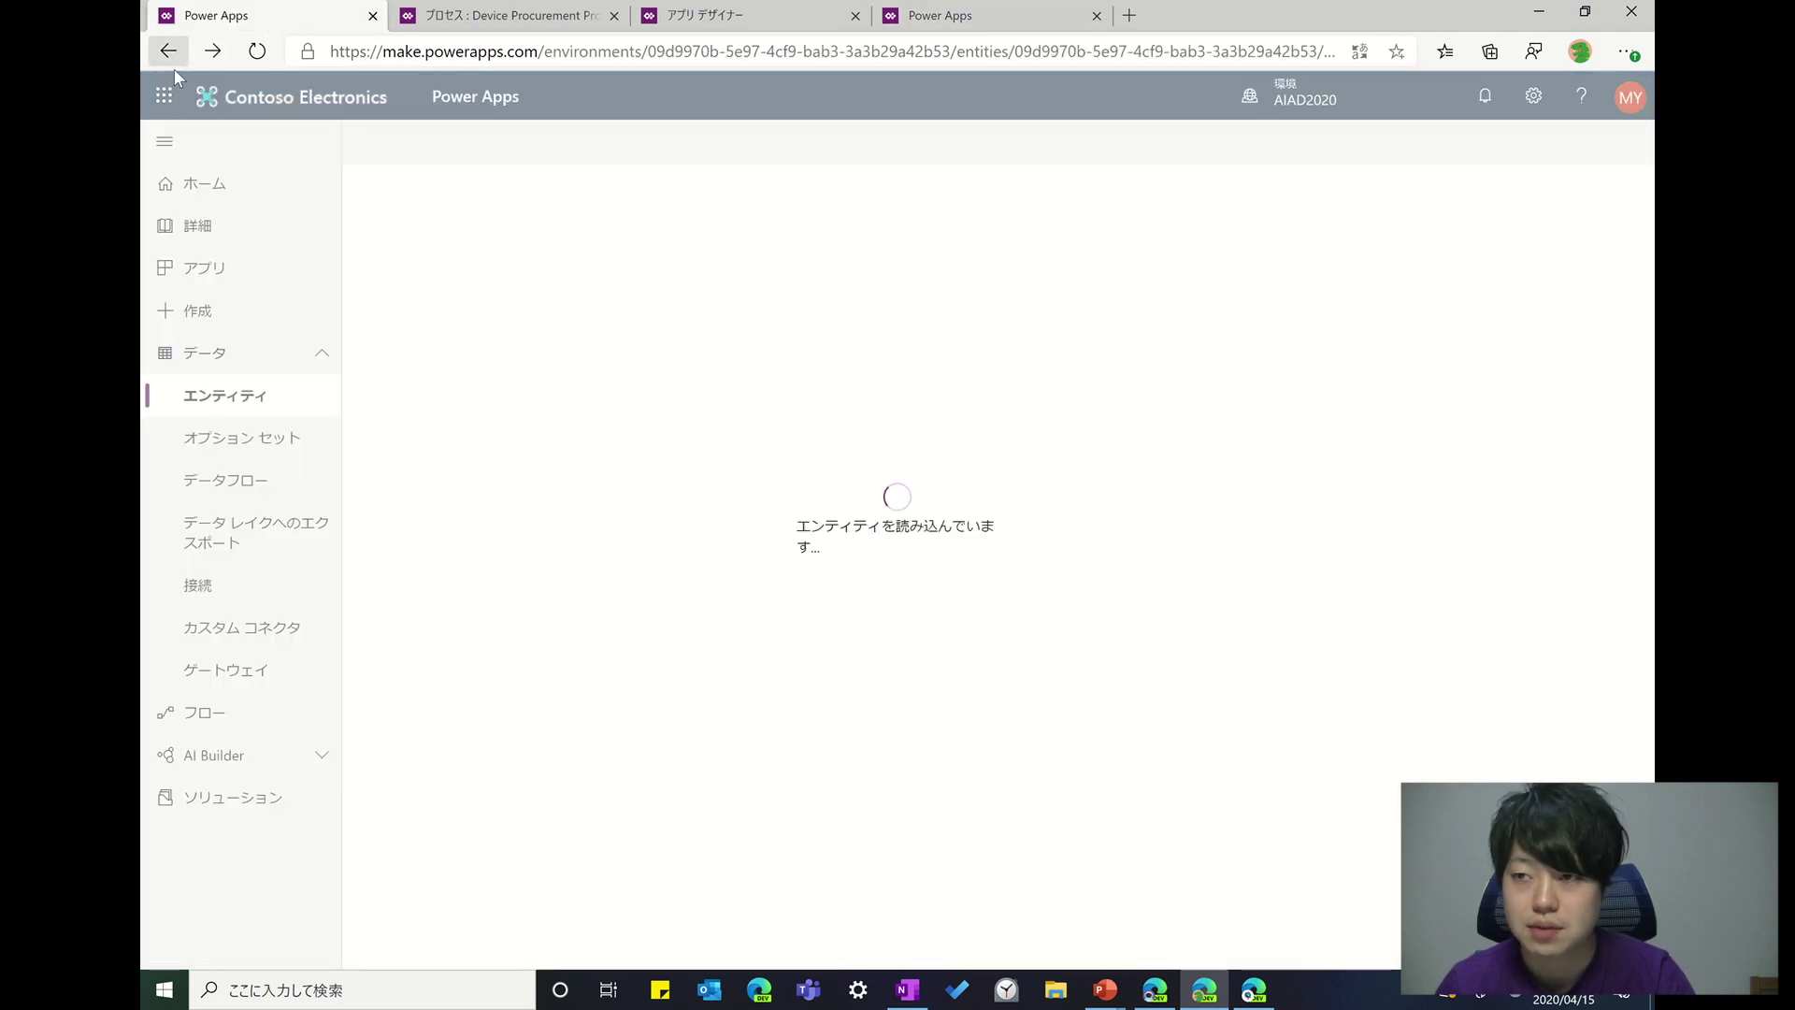
click(225, 268)
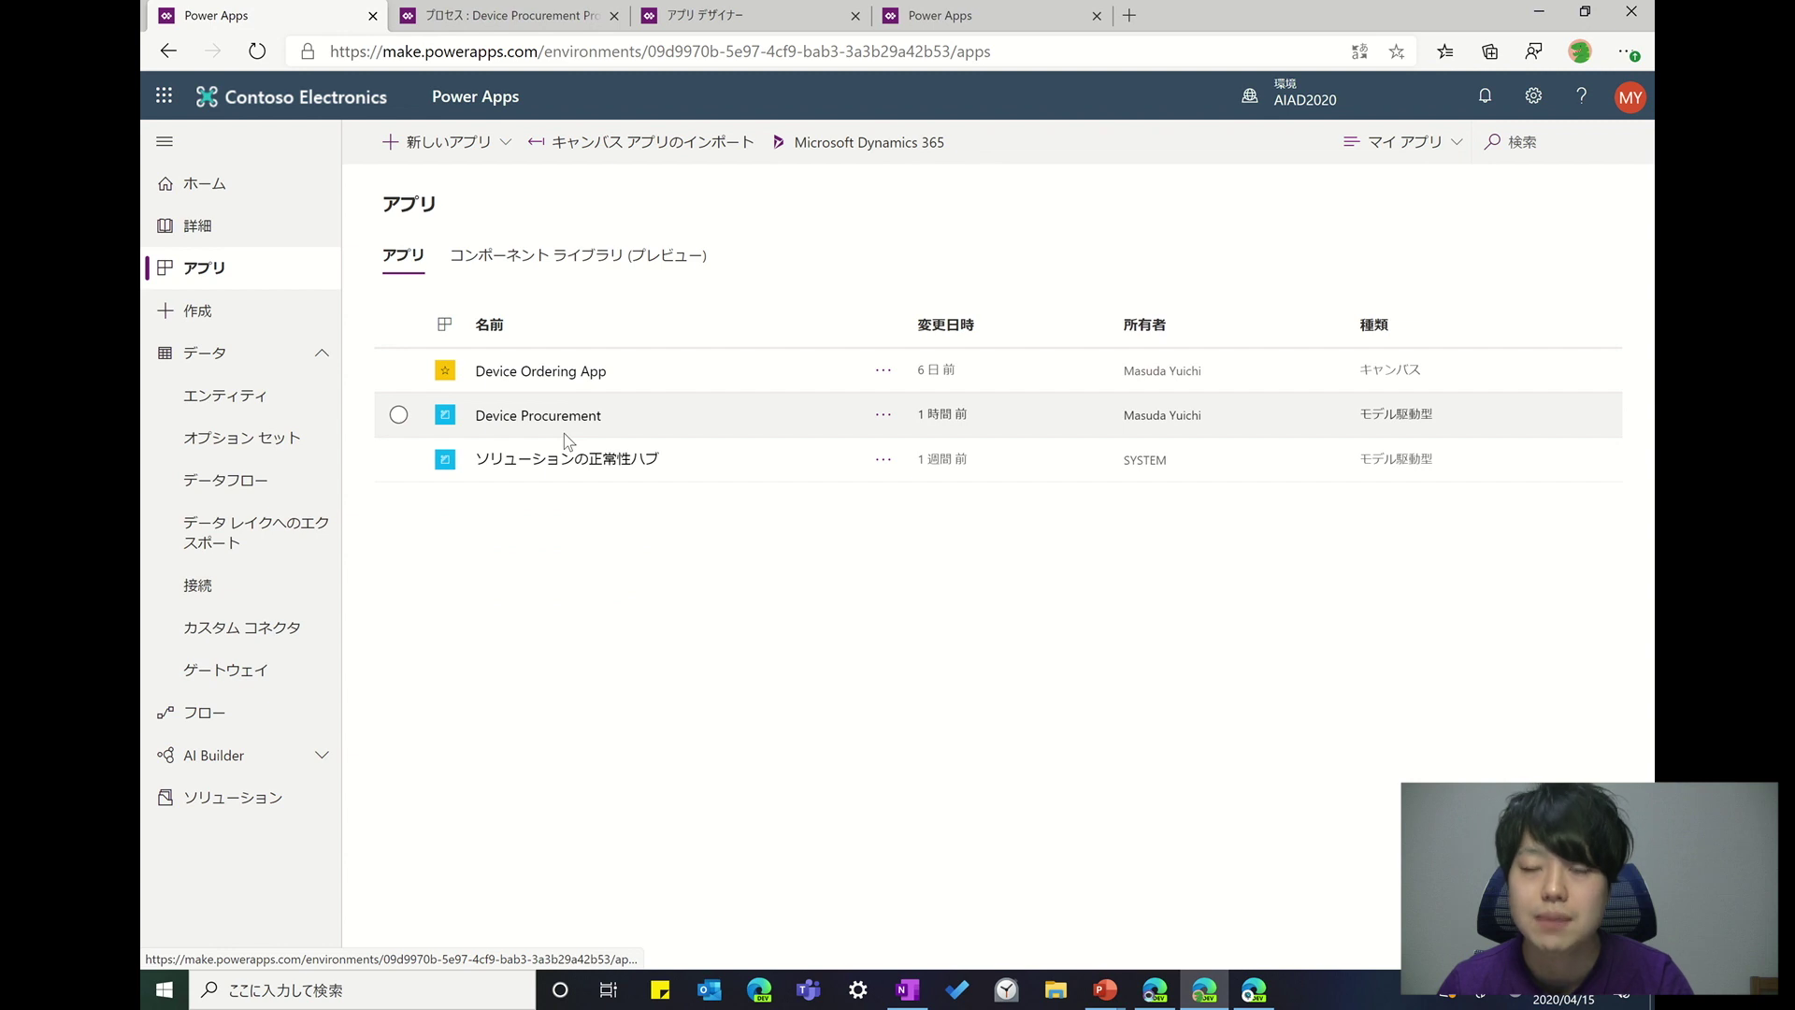
click(547, 371)
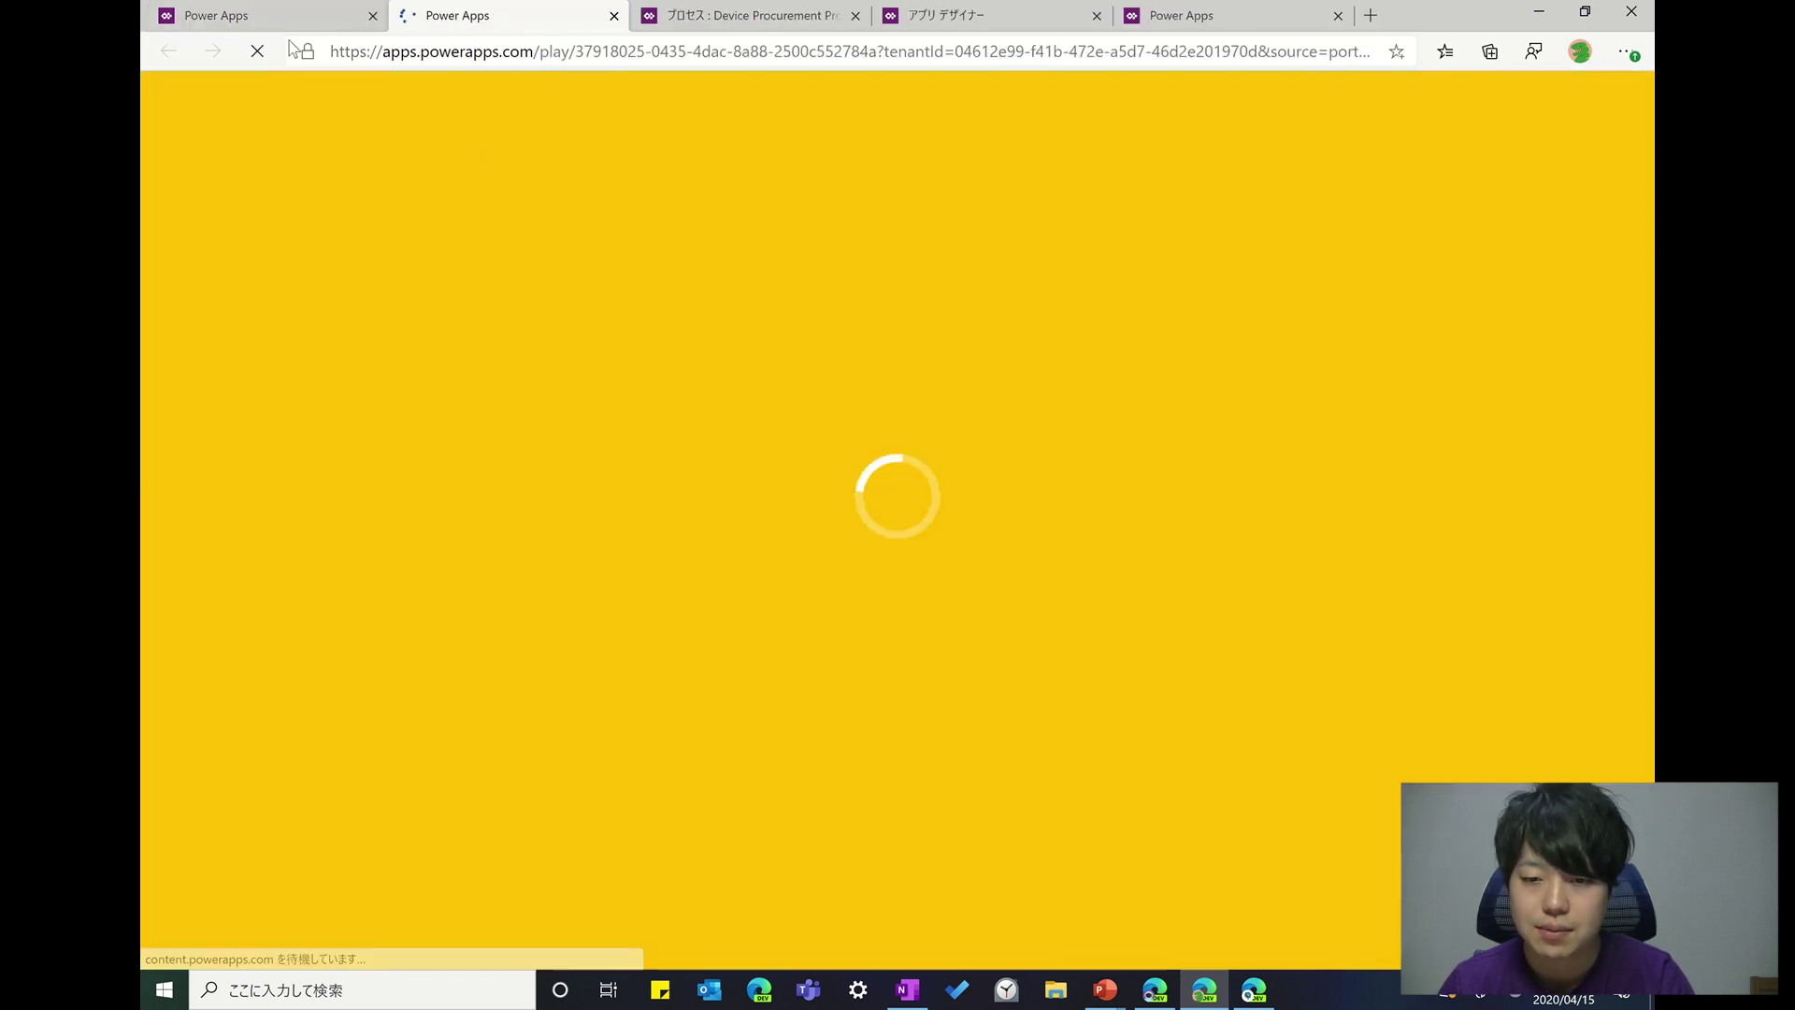
click(241, 23)
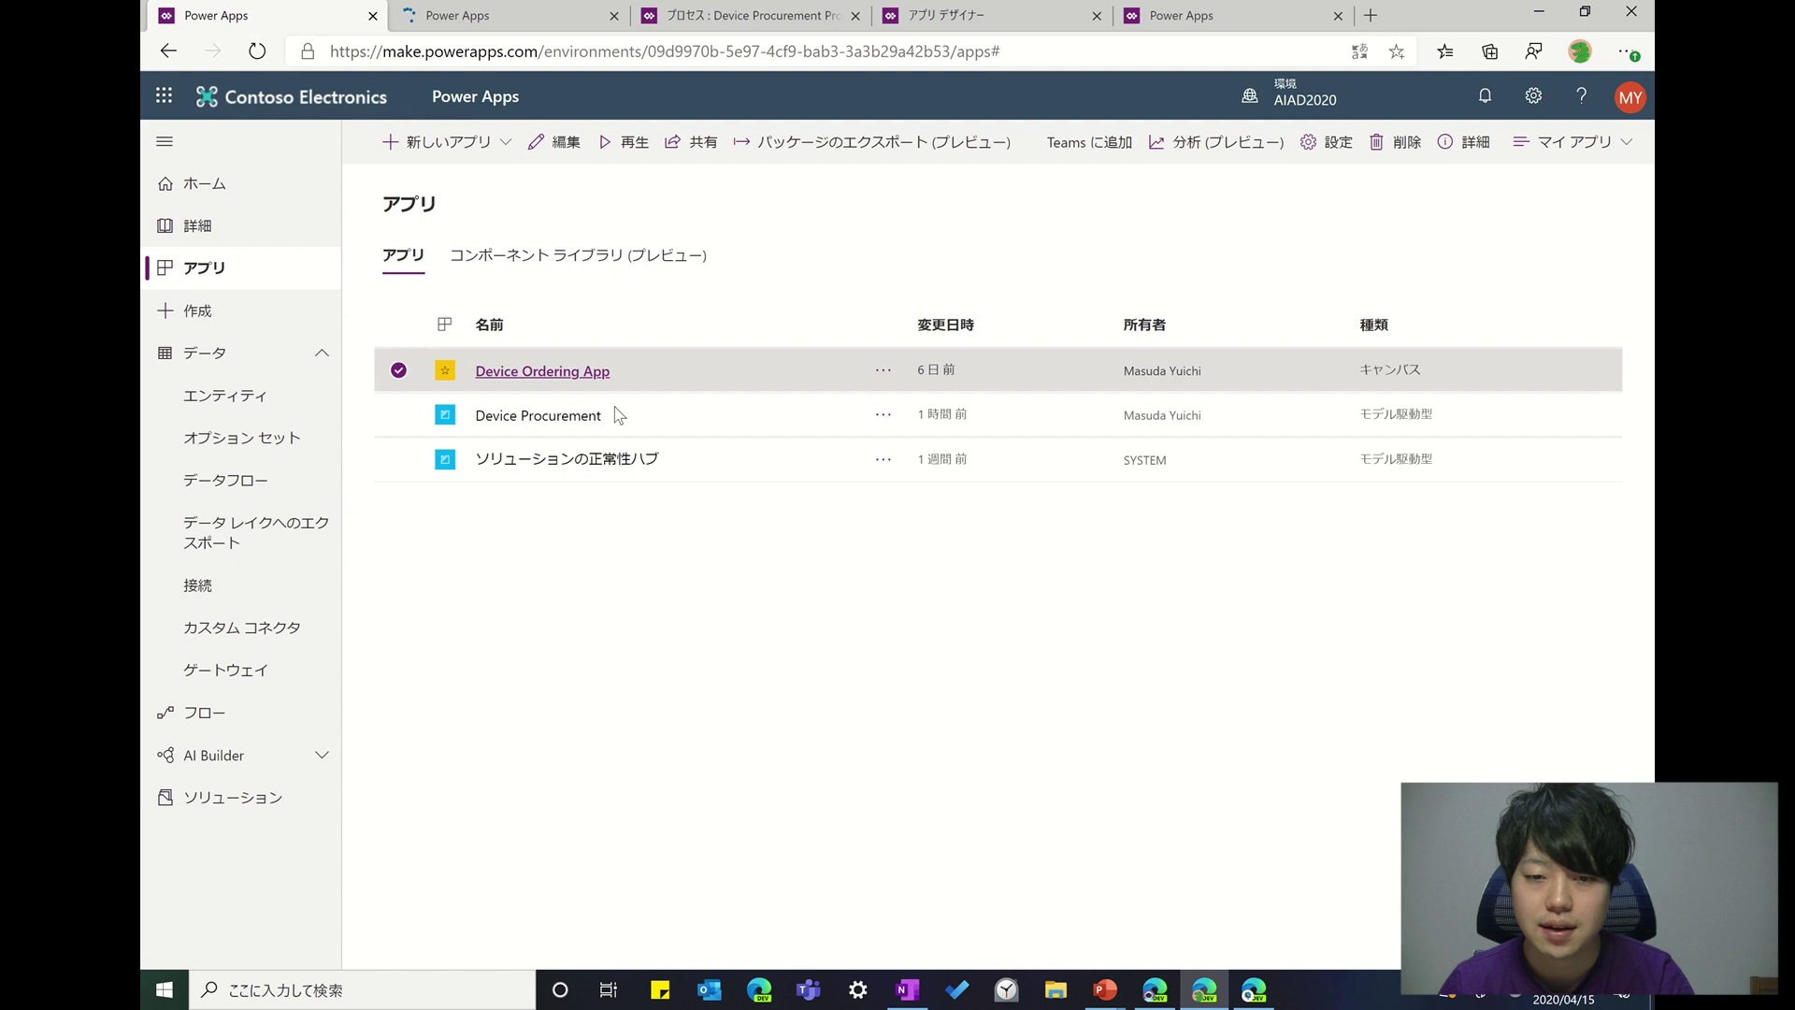
click(553, 414)
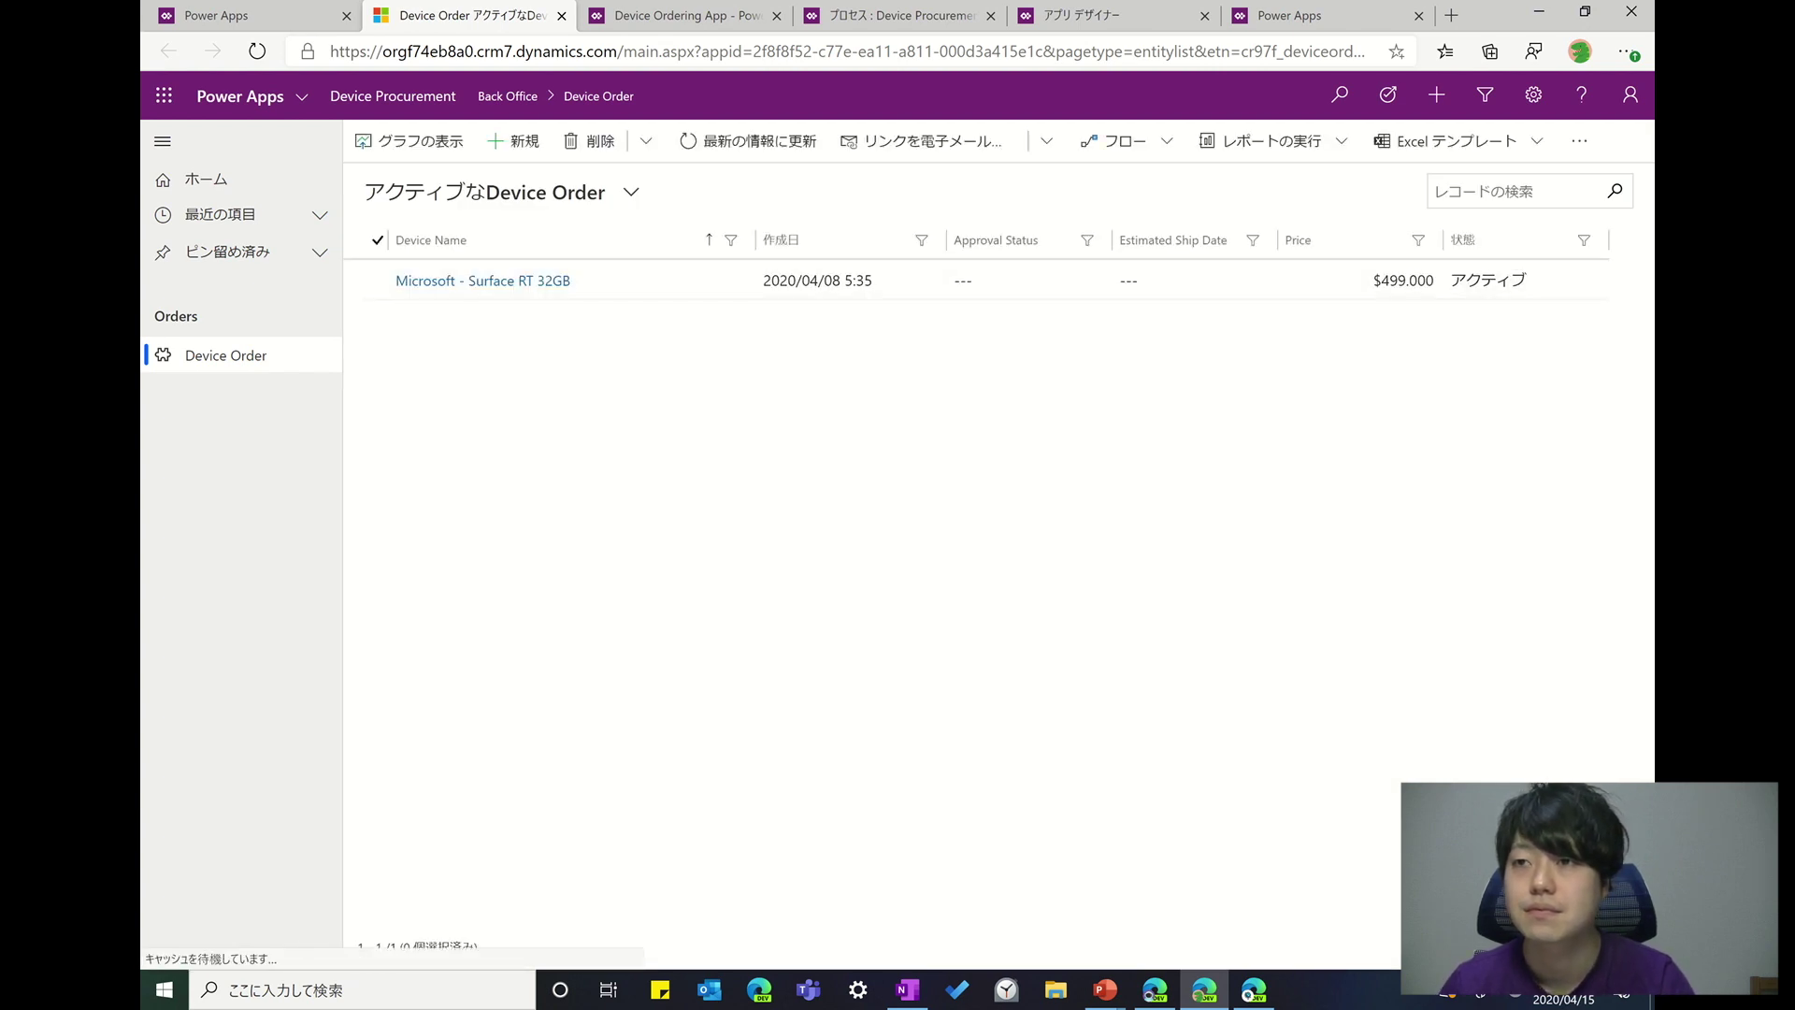
- In Device Ordering App, mark the ASUS K55VD and the $899.99 Microsoft Surface Pro for comparison and compare them
click(633, 21)
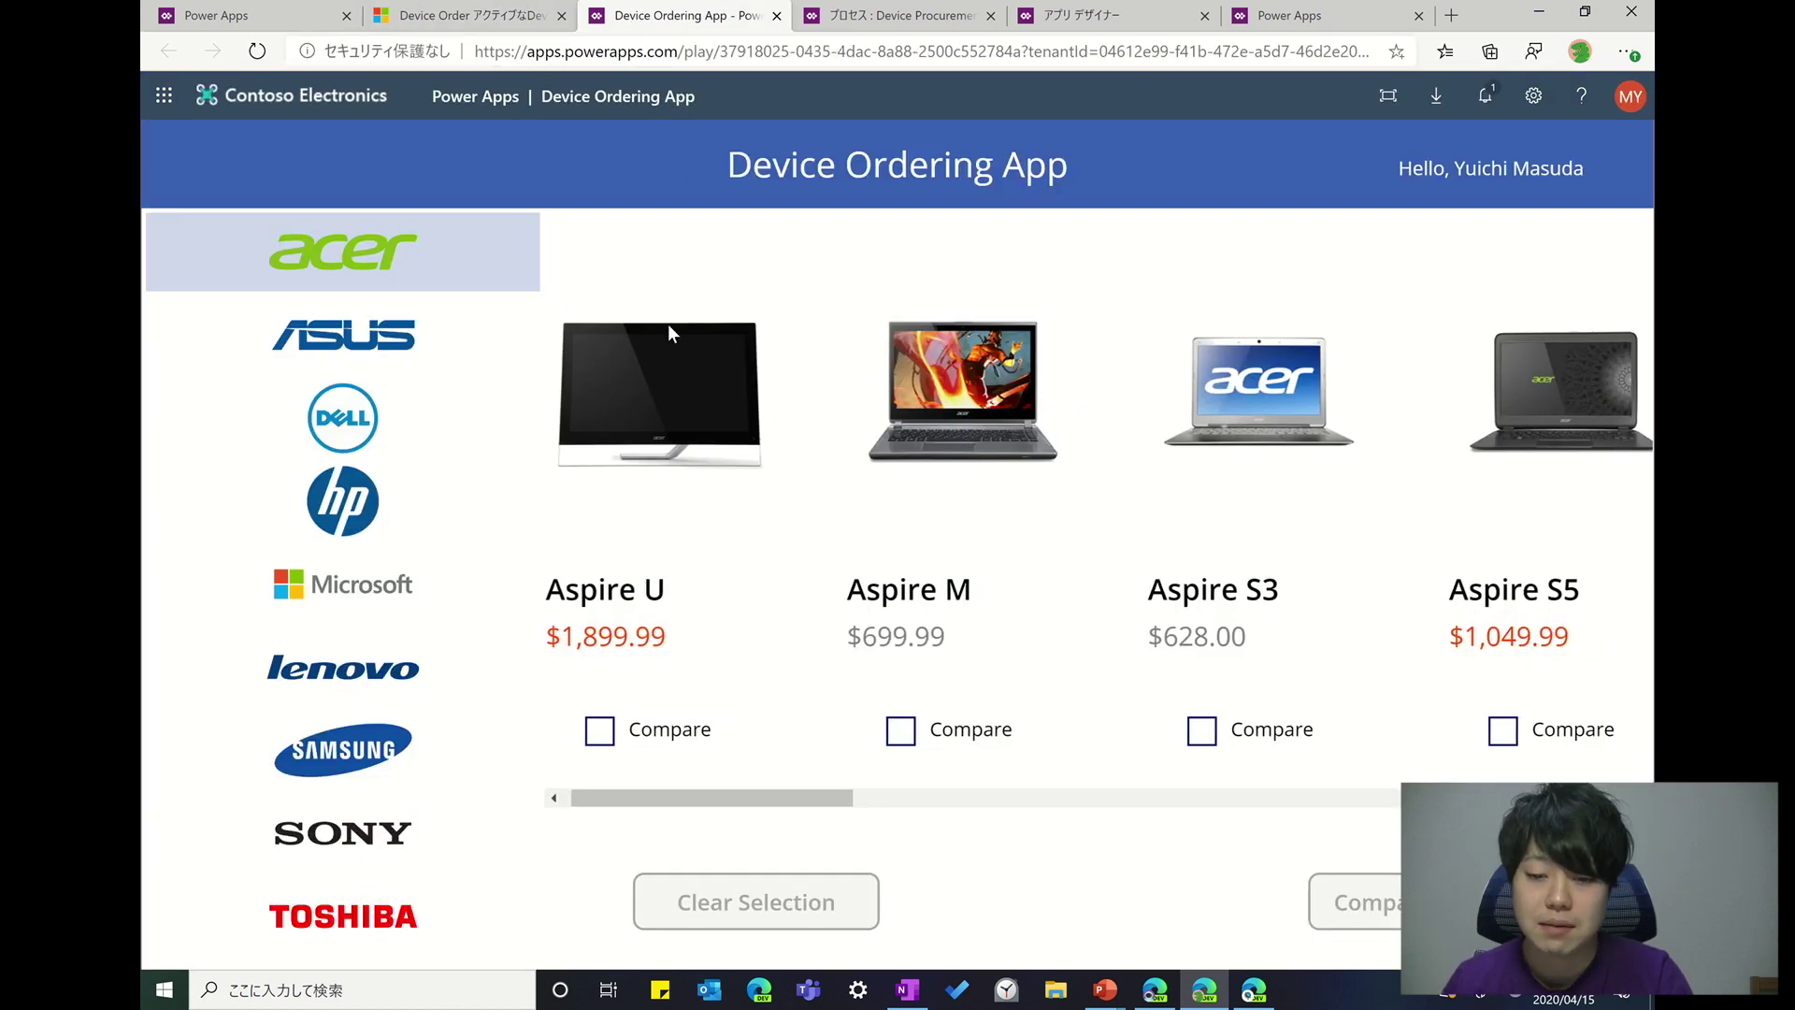
scroll(668, 324, right, 3)
drag(722, 793, 542, 821)
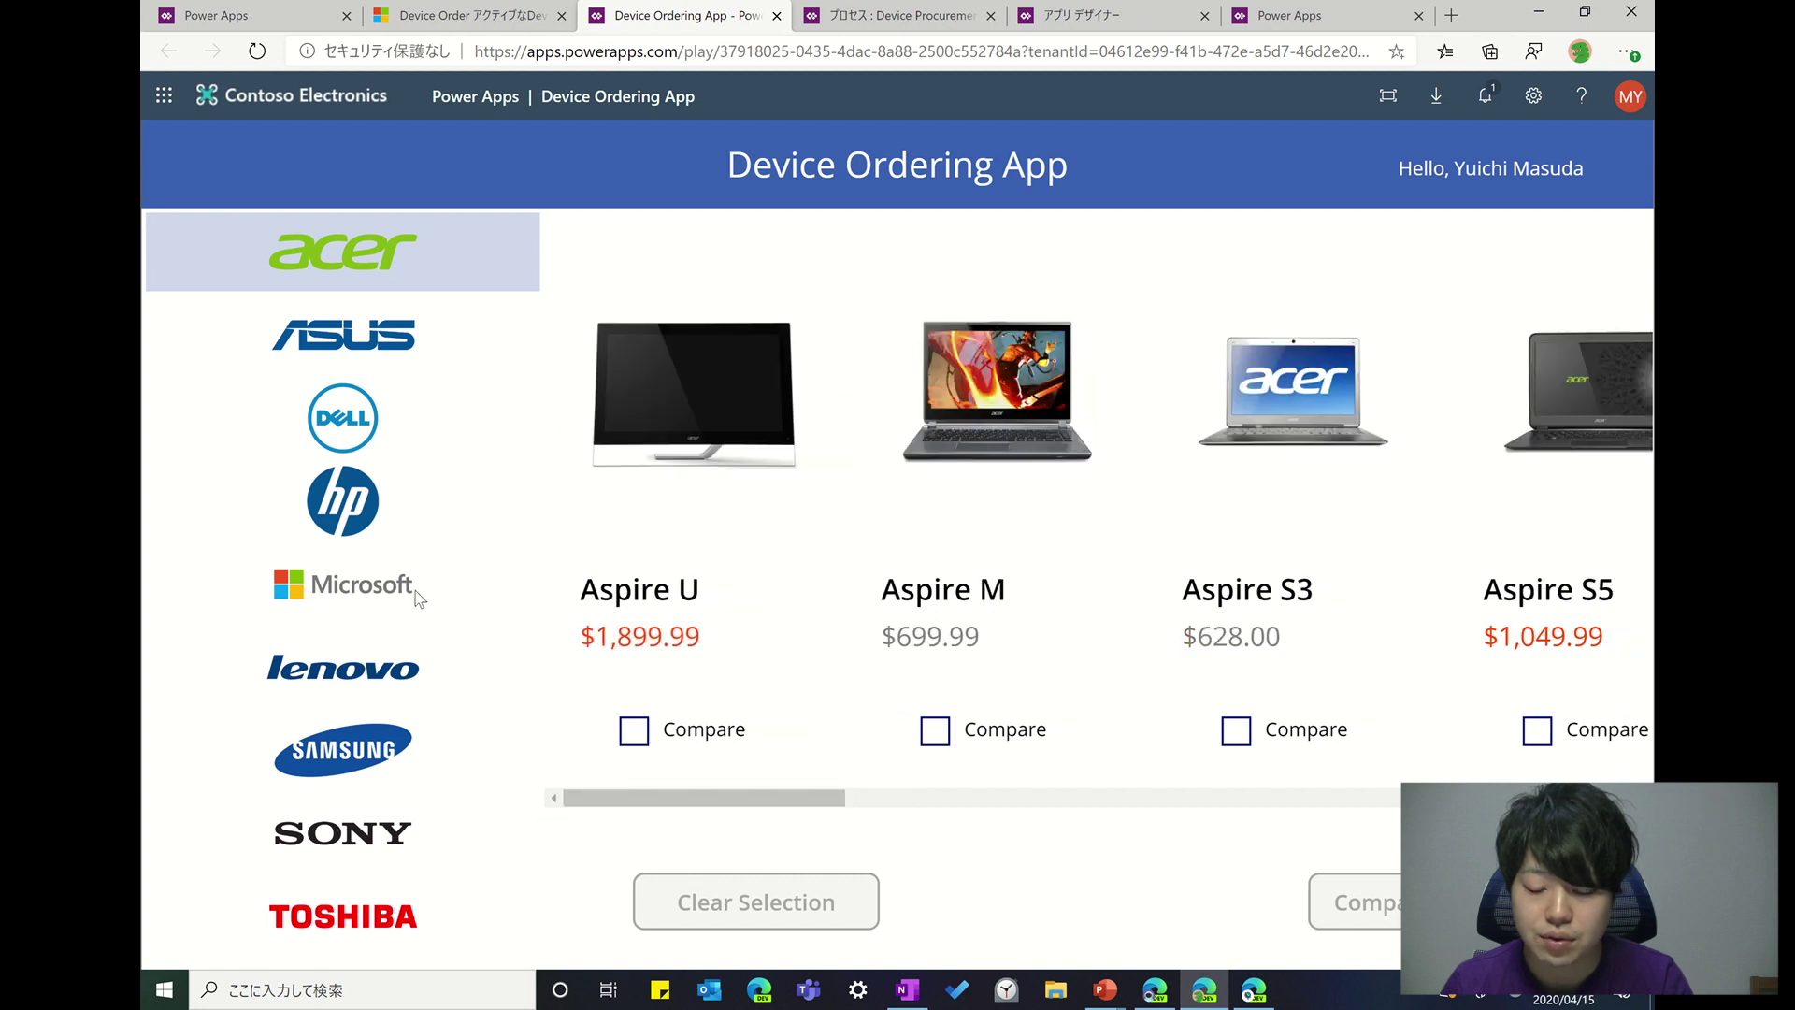
click(348, 346)
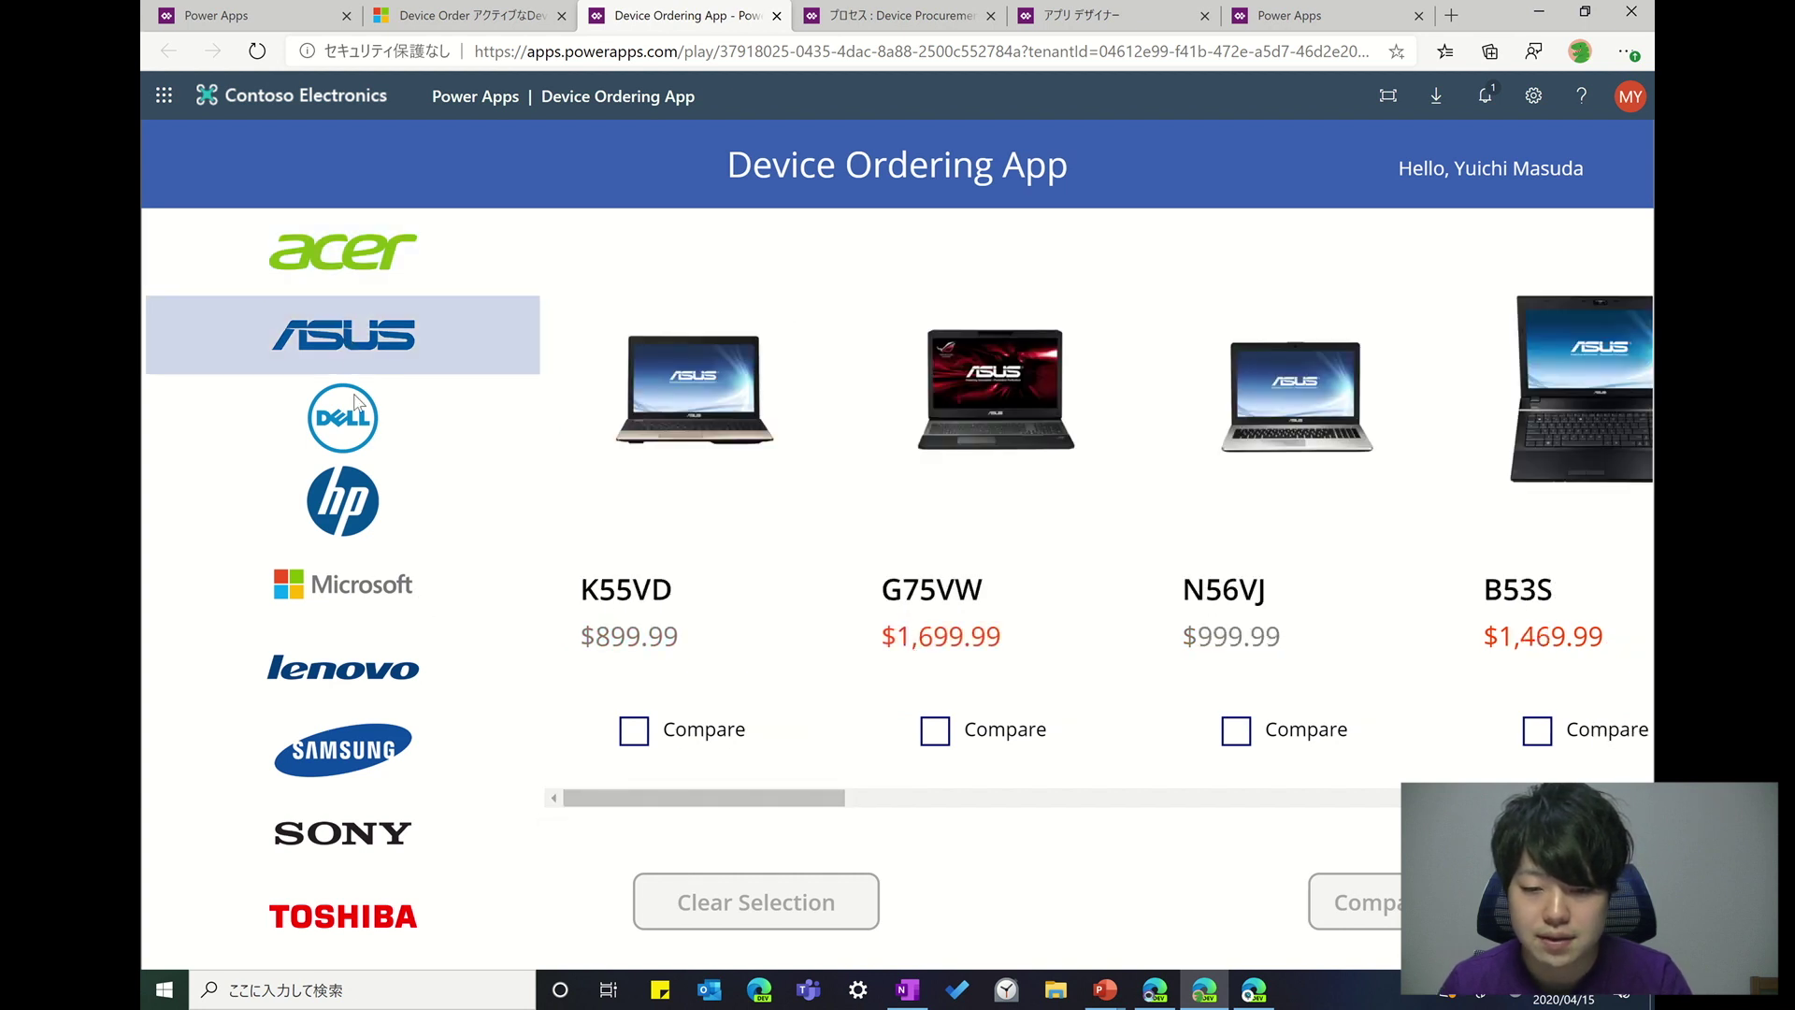
click(634, 730)
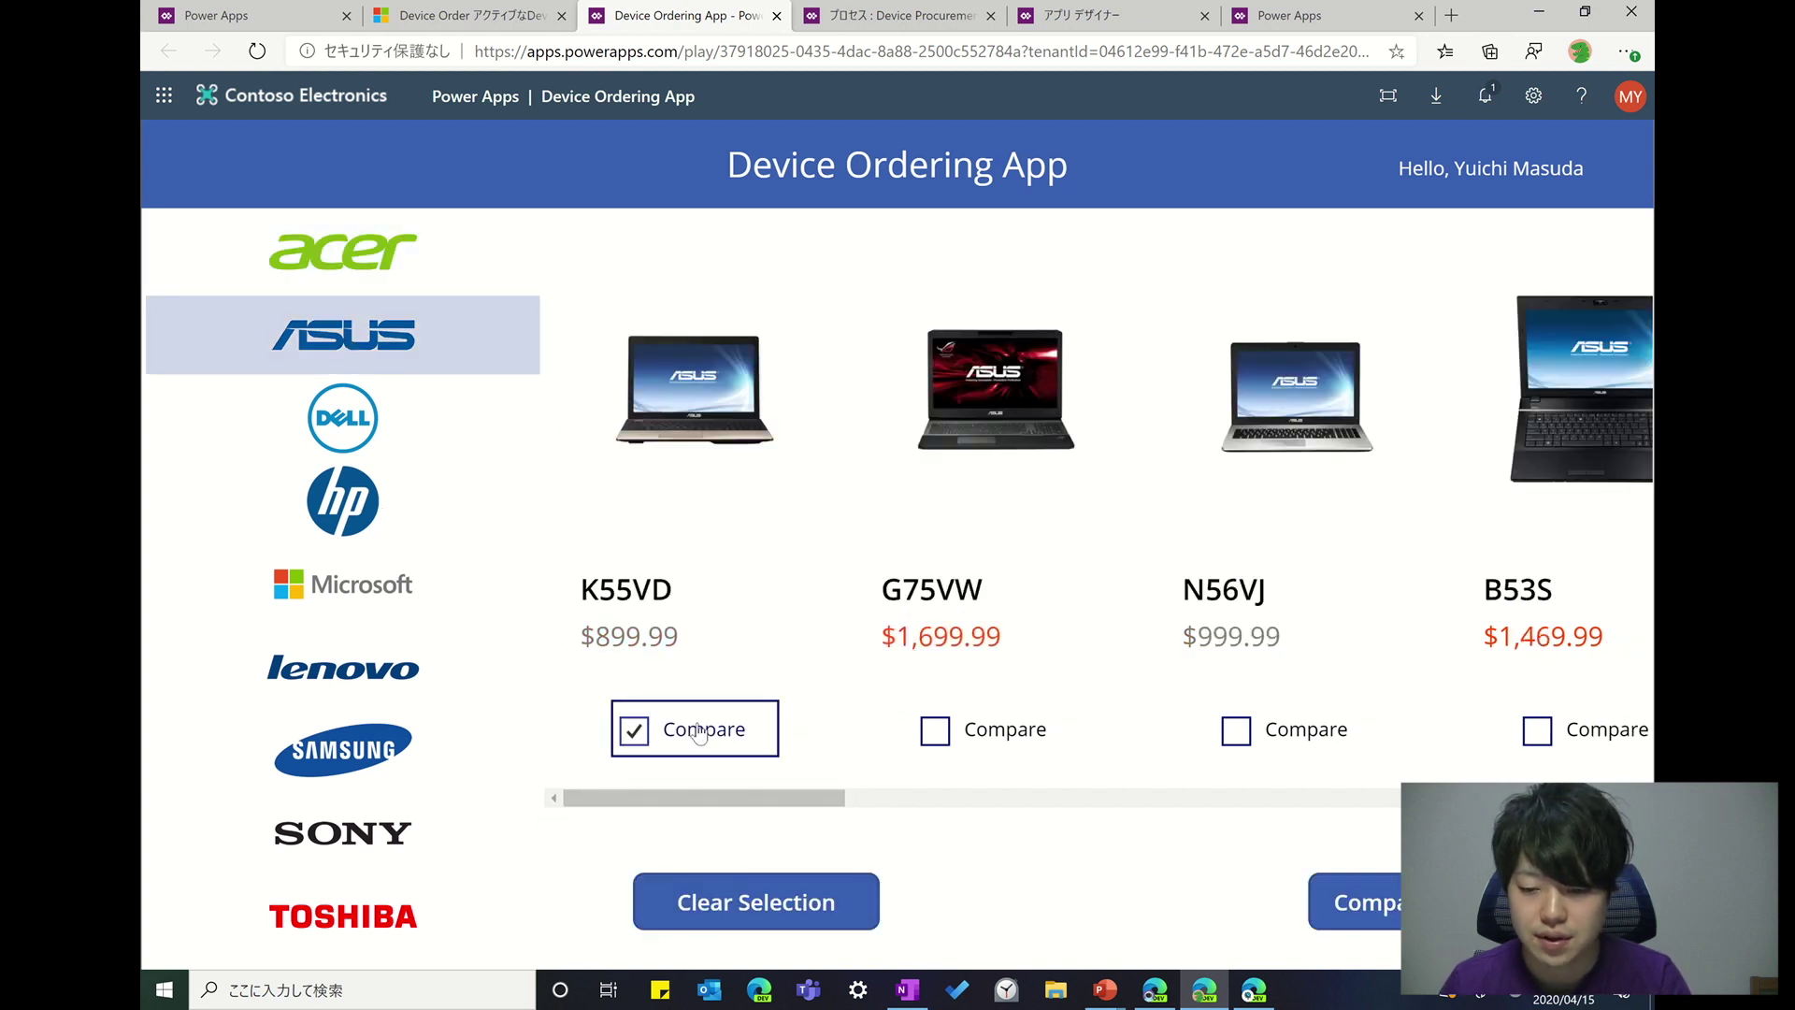
click(343, 586)
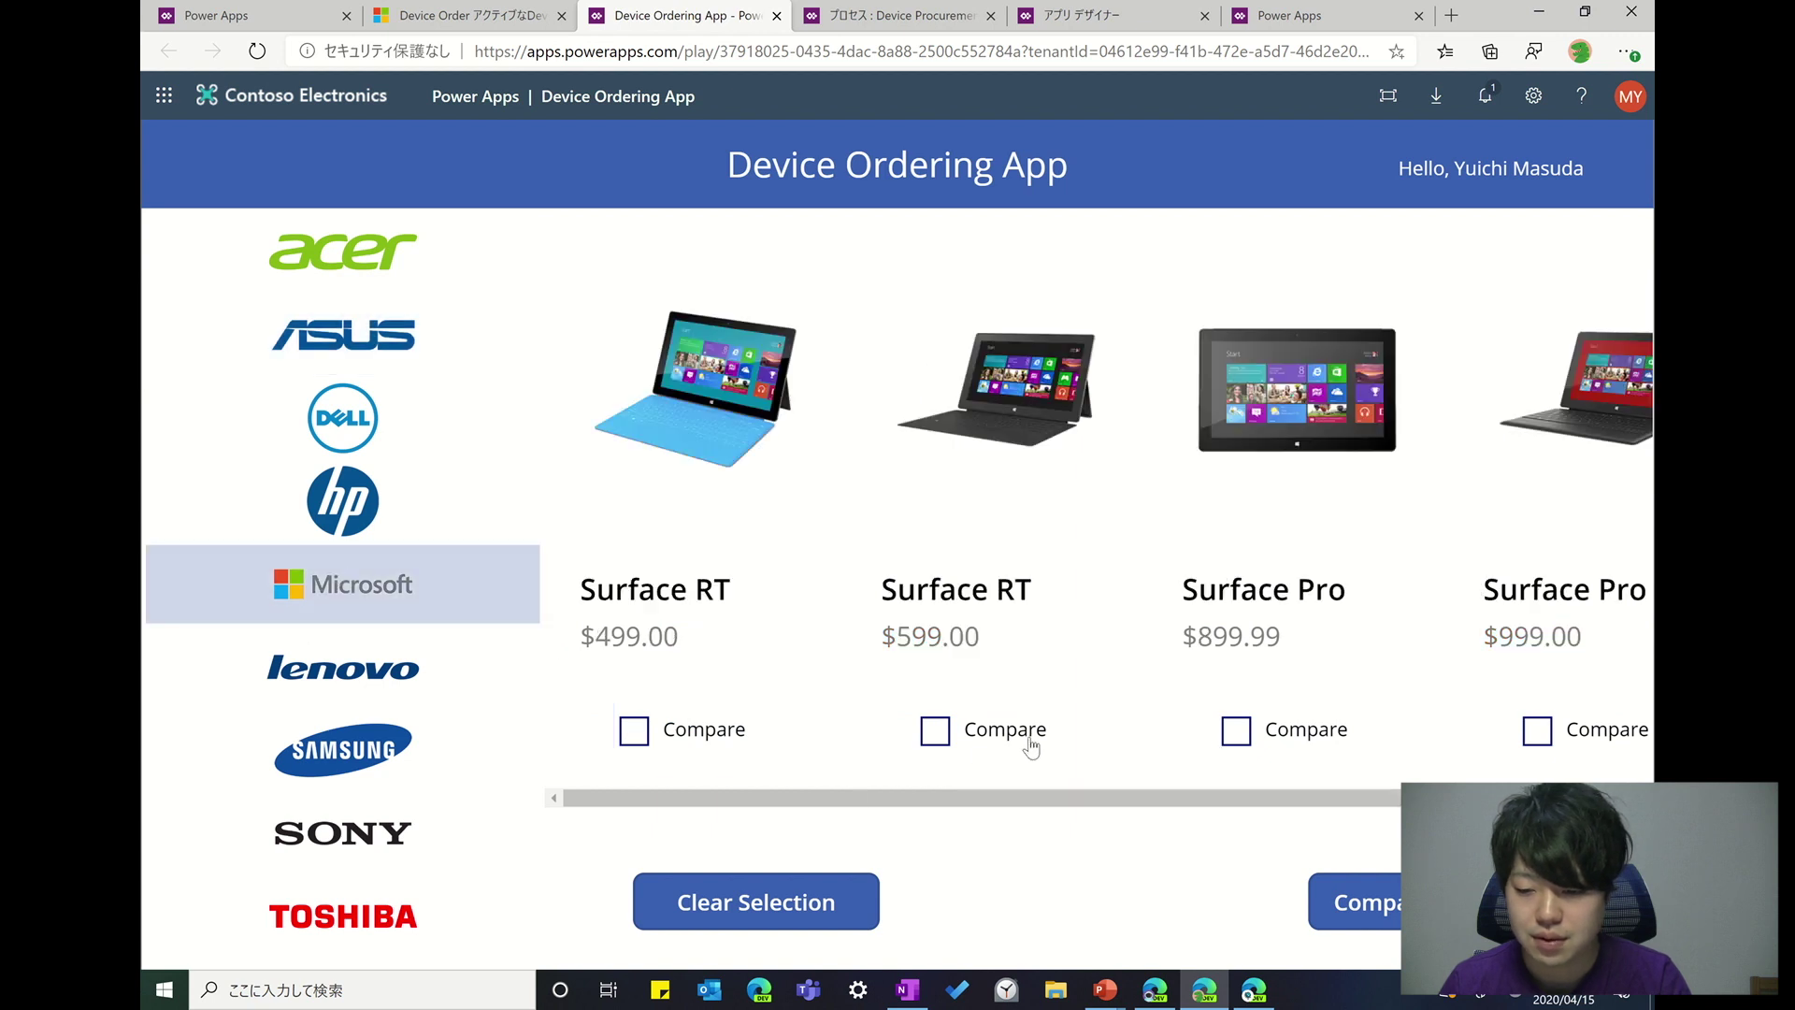
click(1236, 731)
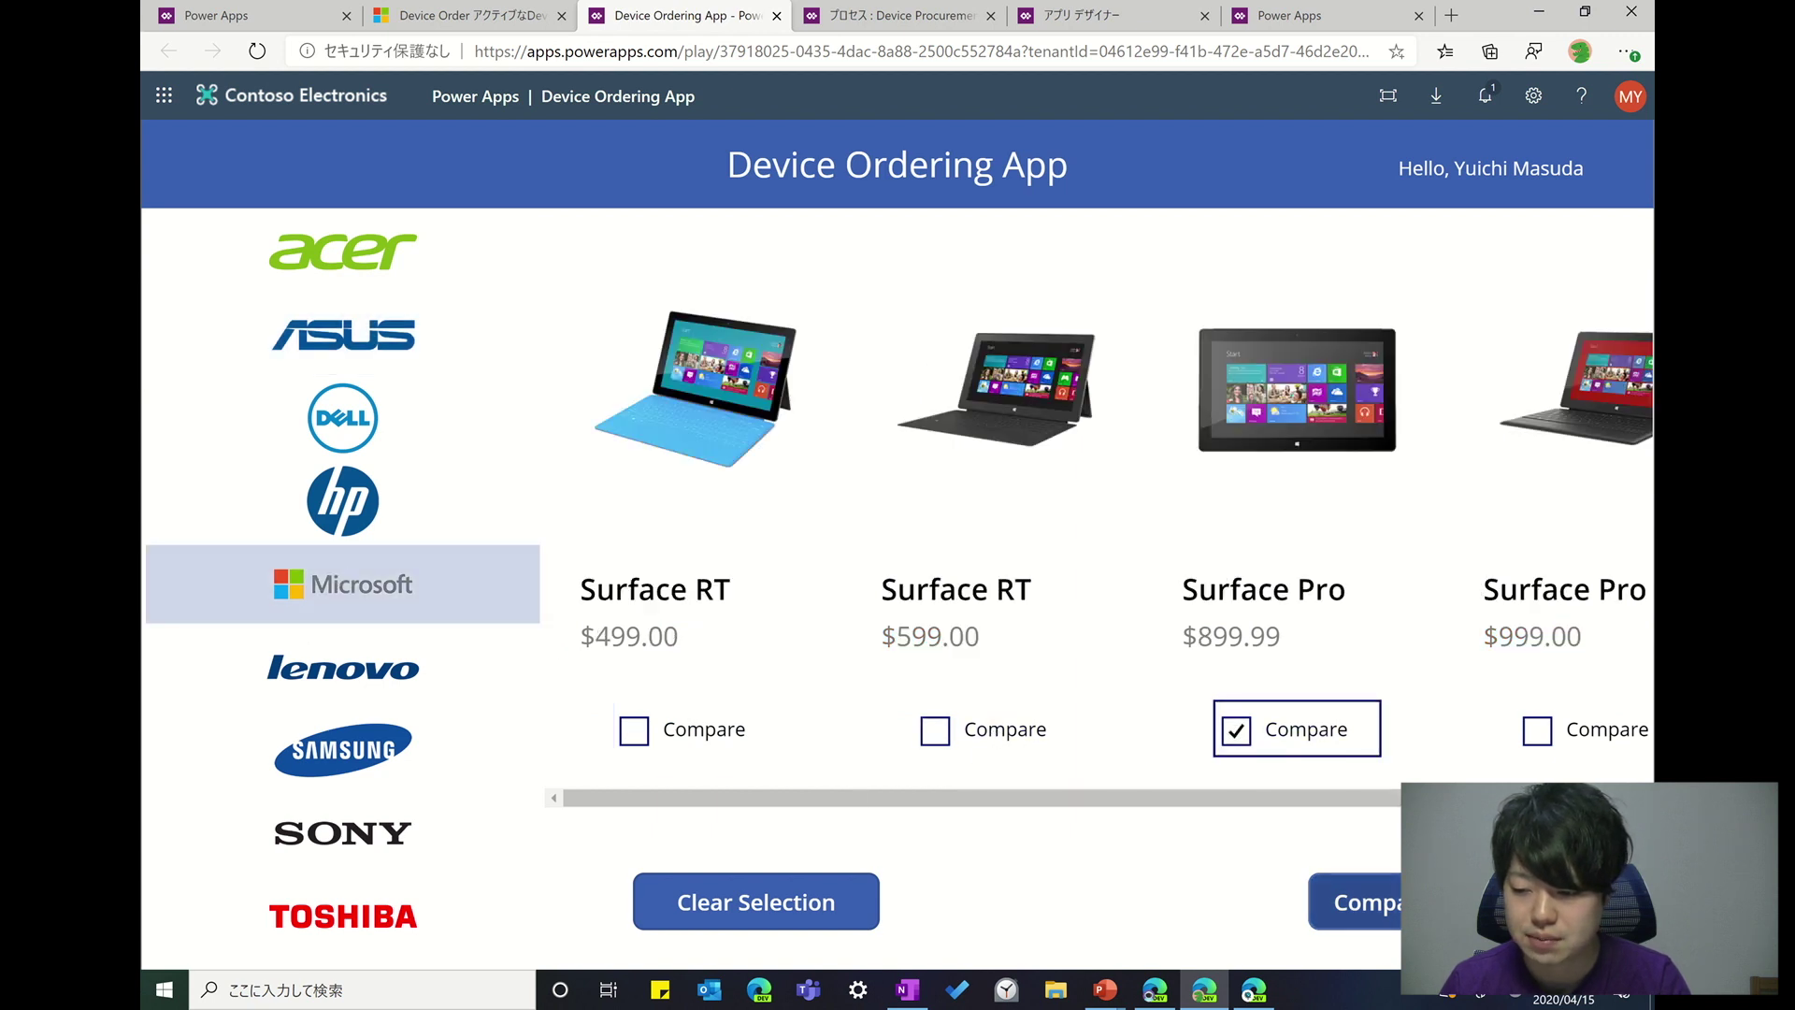
click(1356, 902)
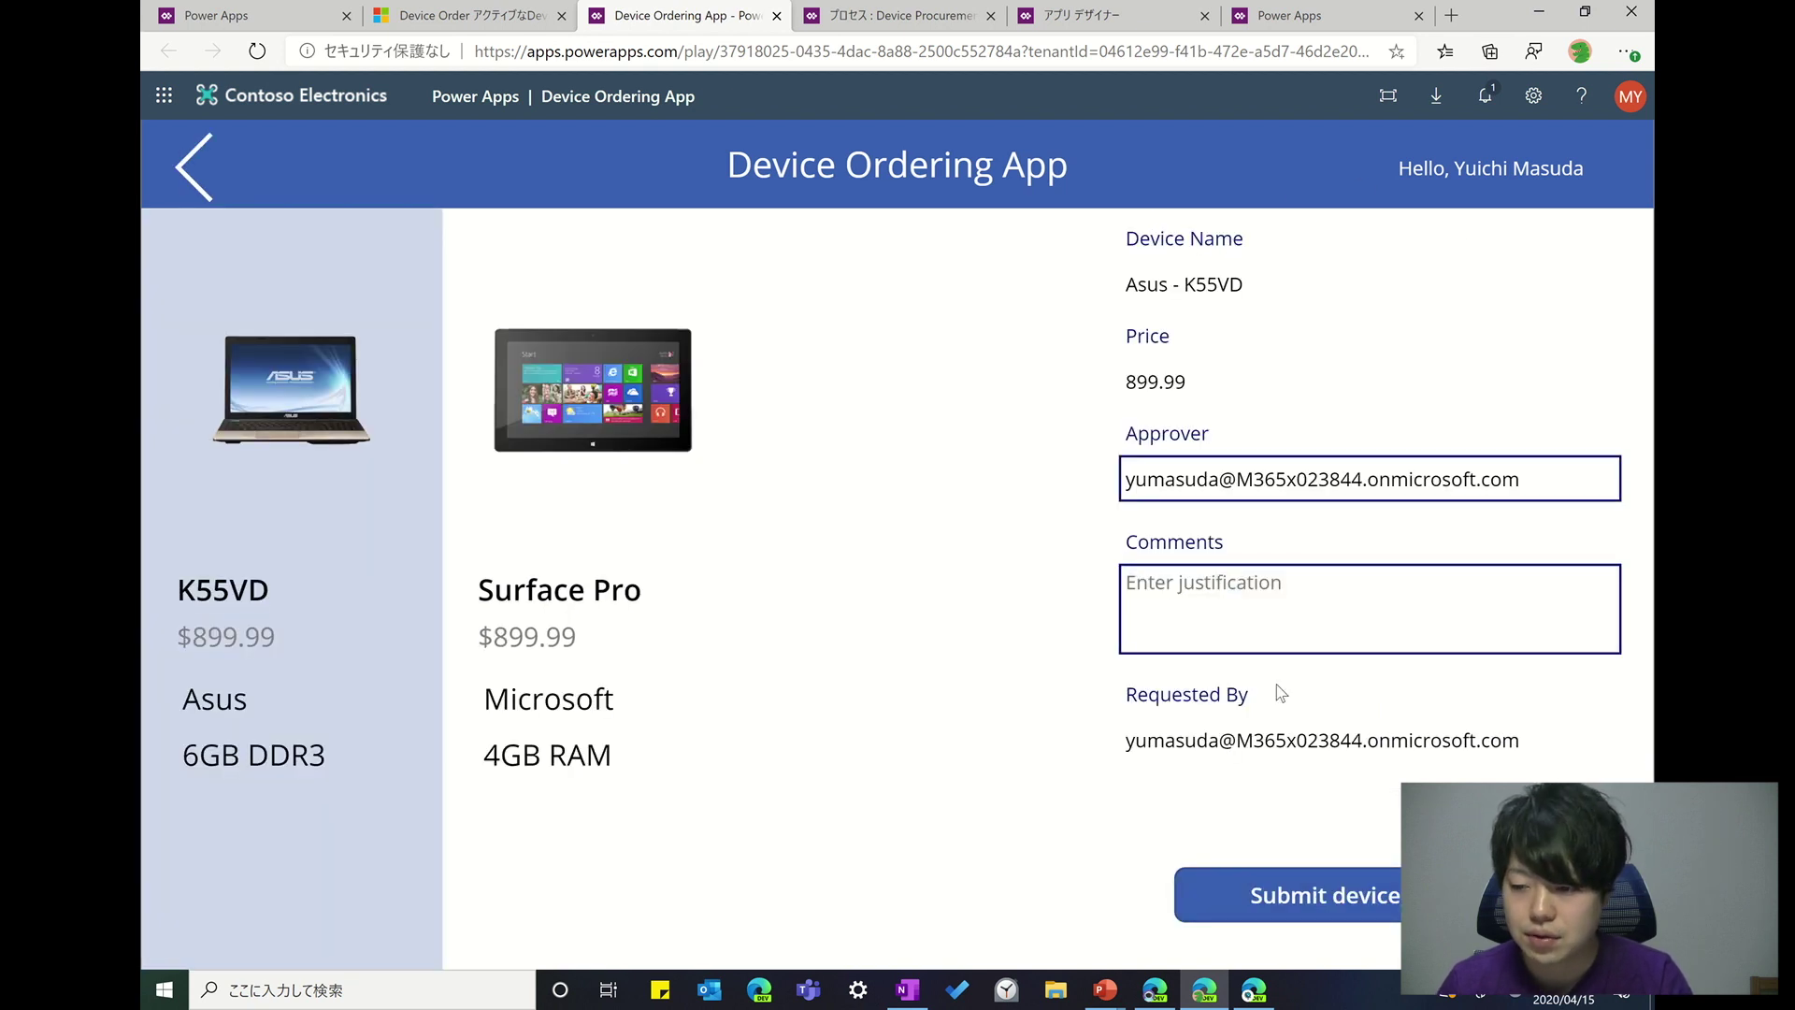
- Enter the comment "中途社員用のPC購入になります" for the Asus K55VD and submit the device request
click(1264, 479)
click(1366, 639)
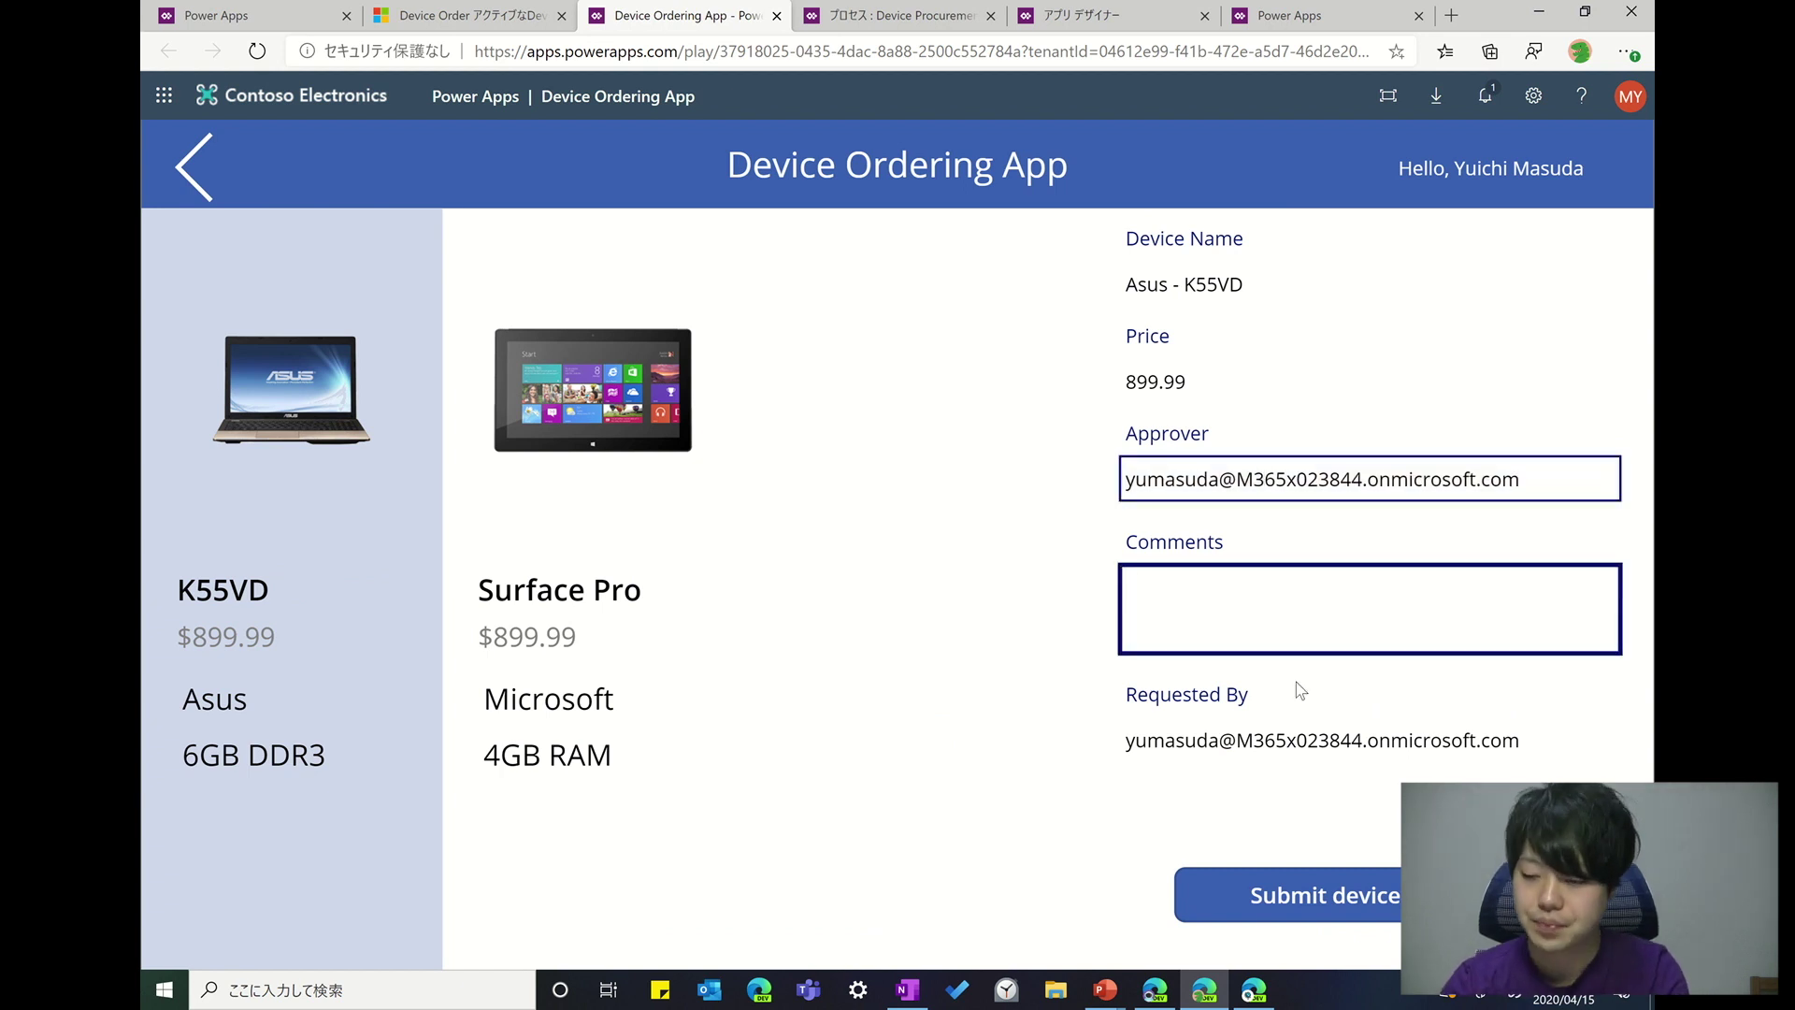
text(tyuutosyain)
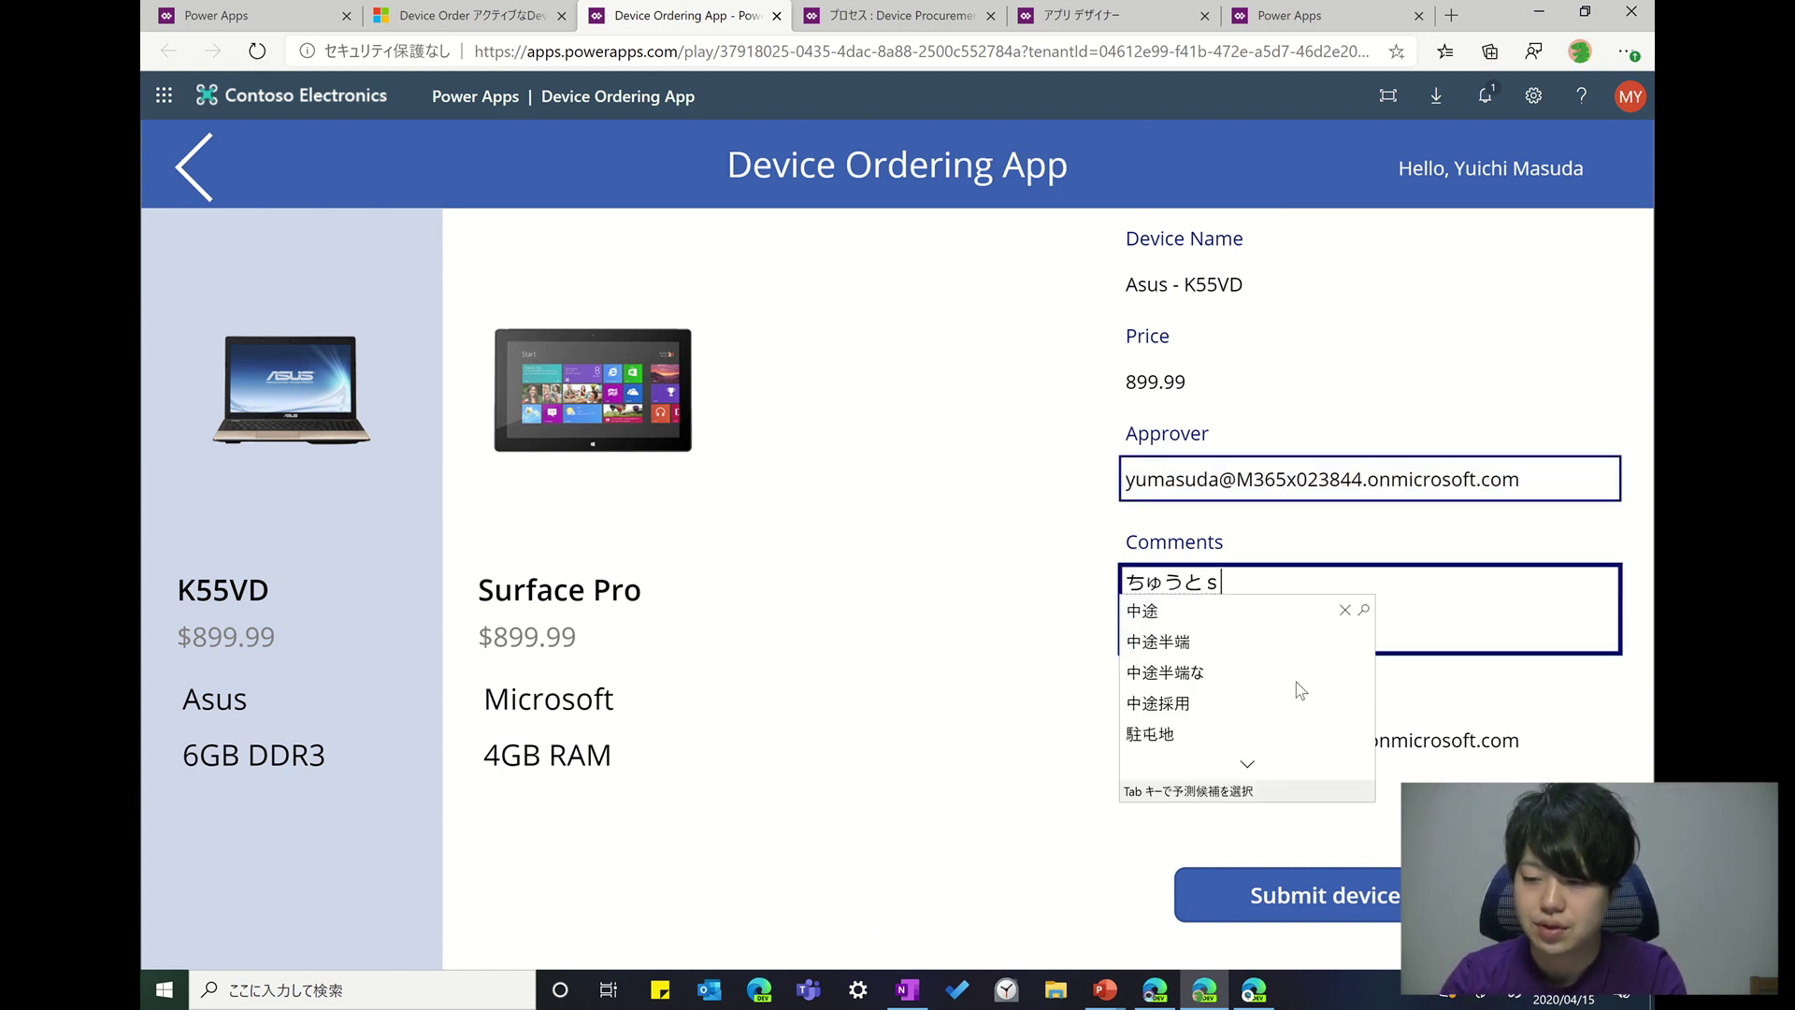
text(youno)
key(space)
key(Return)
key(BackSpace)
key(BackSpace)
key(BackSpace)
key(BackSpace)
key(BackSpace)
key(BackSpace)
text(tyuutosyain)
key(space)
key(space)
key(Return)
text(youno)
key(space)
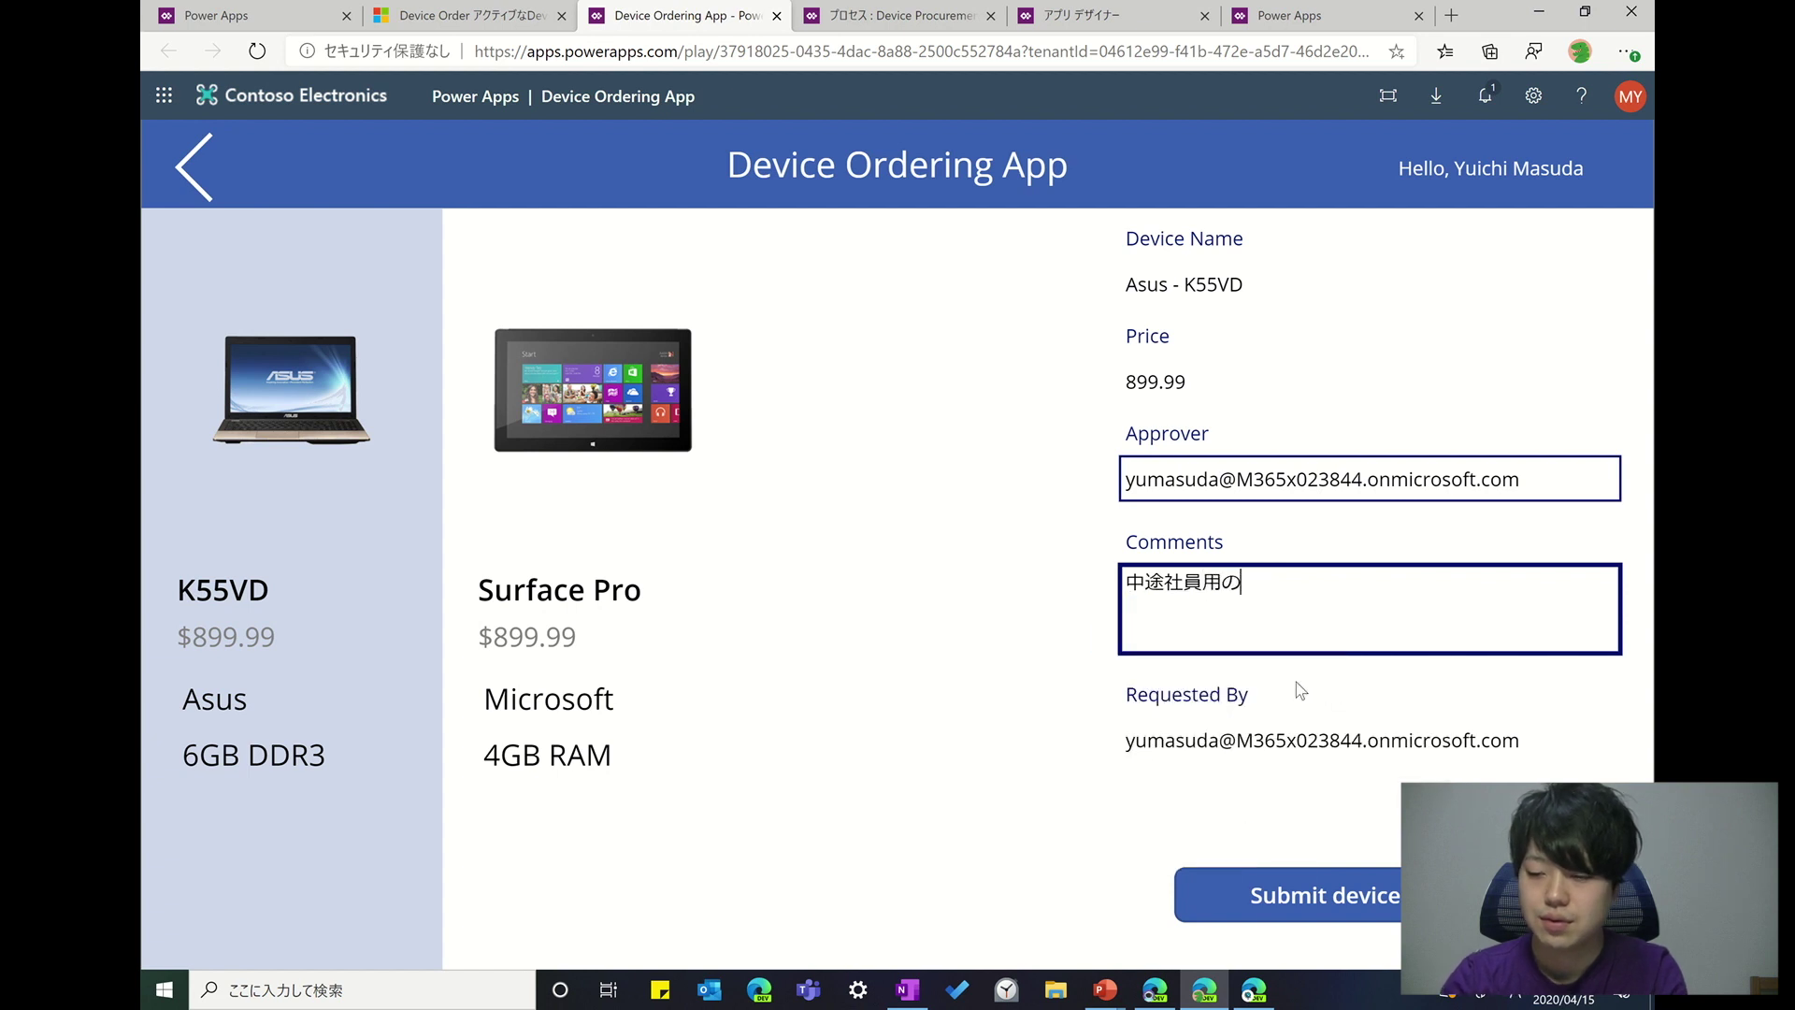
text(PC)
key(shift)
text(kounyu)
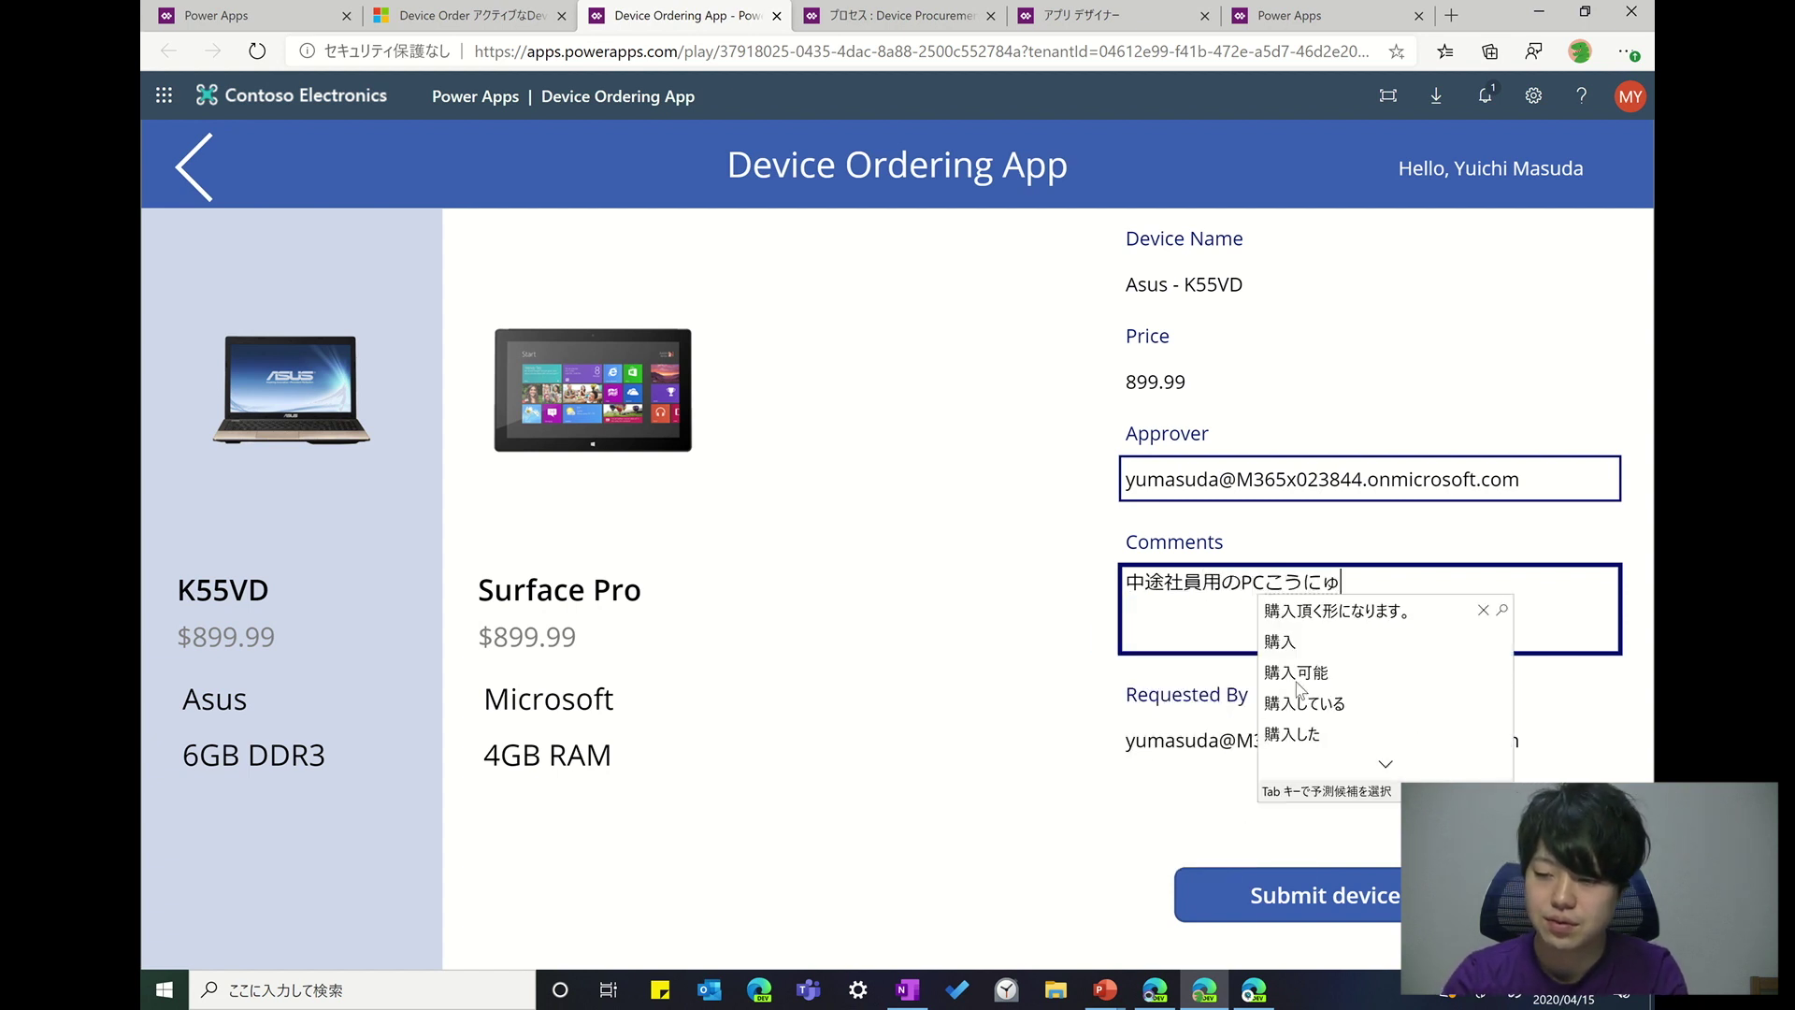
text(uninarimasu)
key(space)
key(Return)
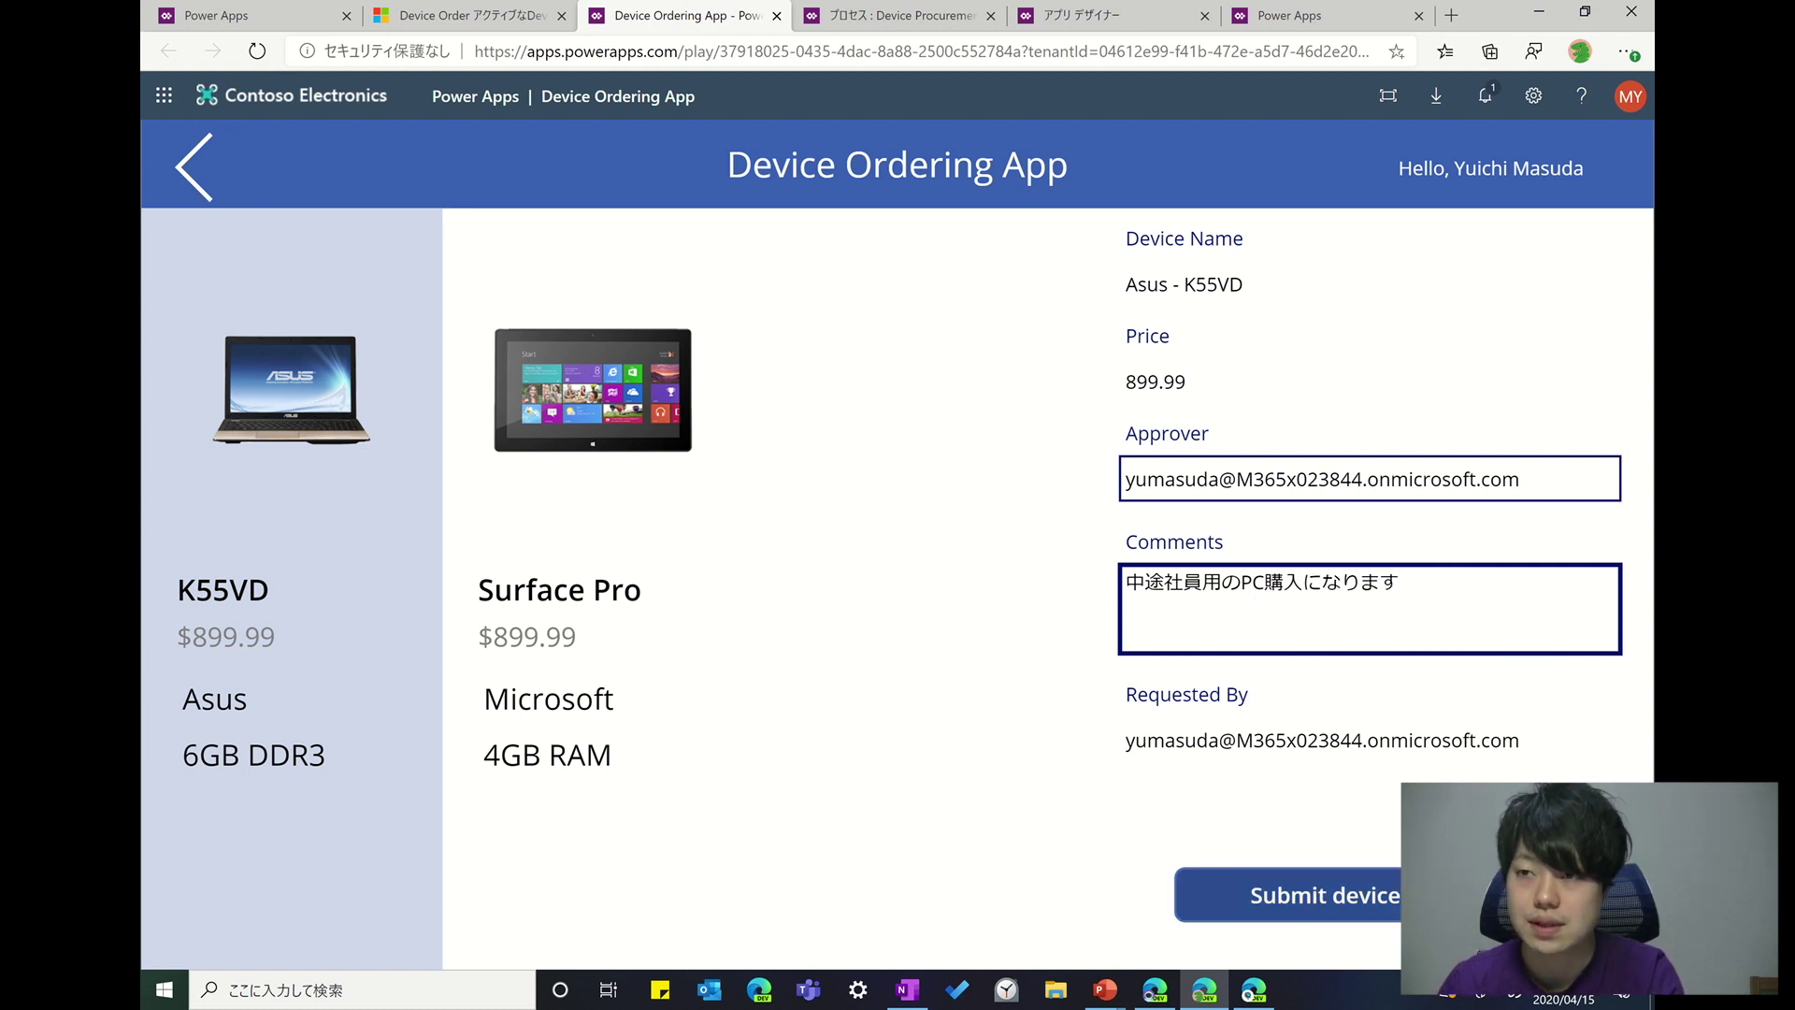
click(1381, 929)
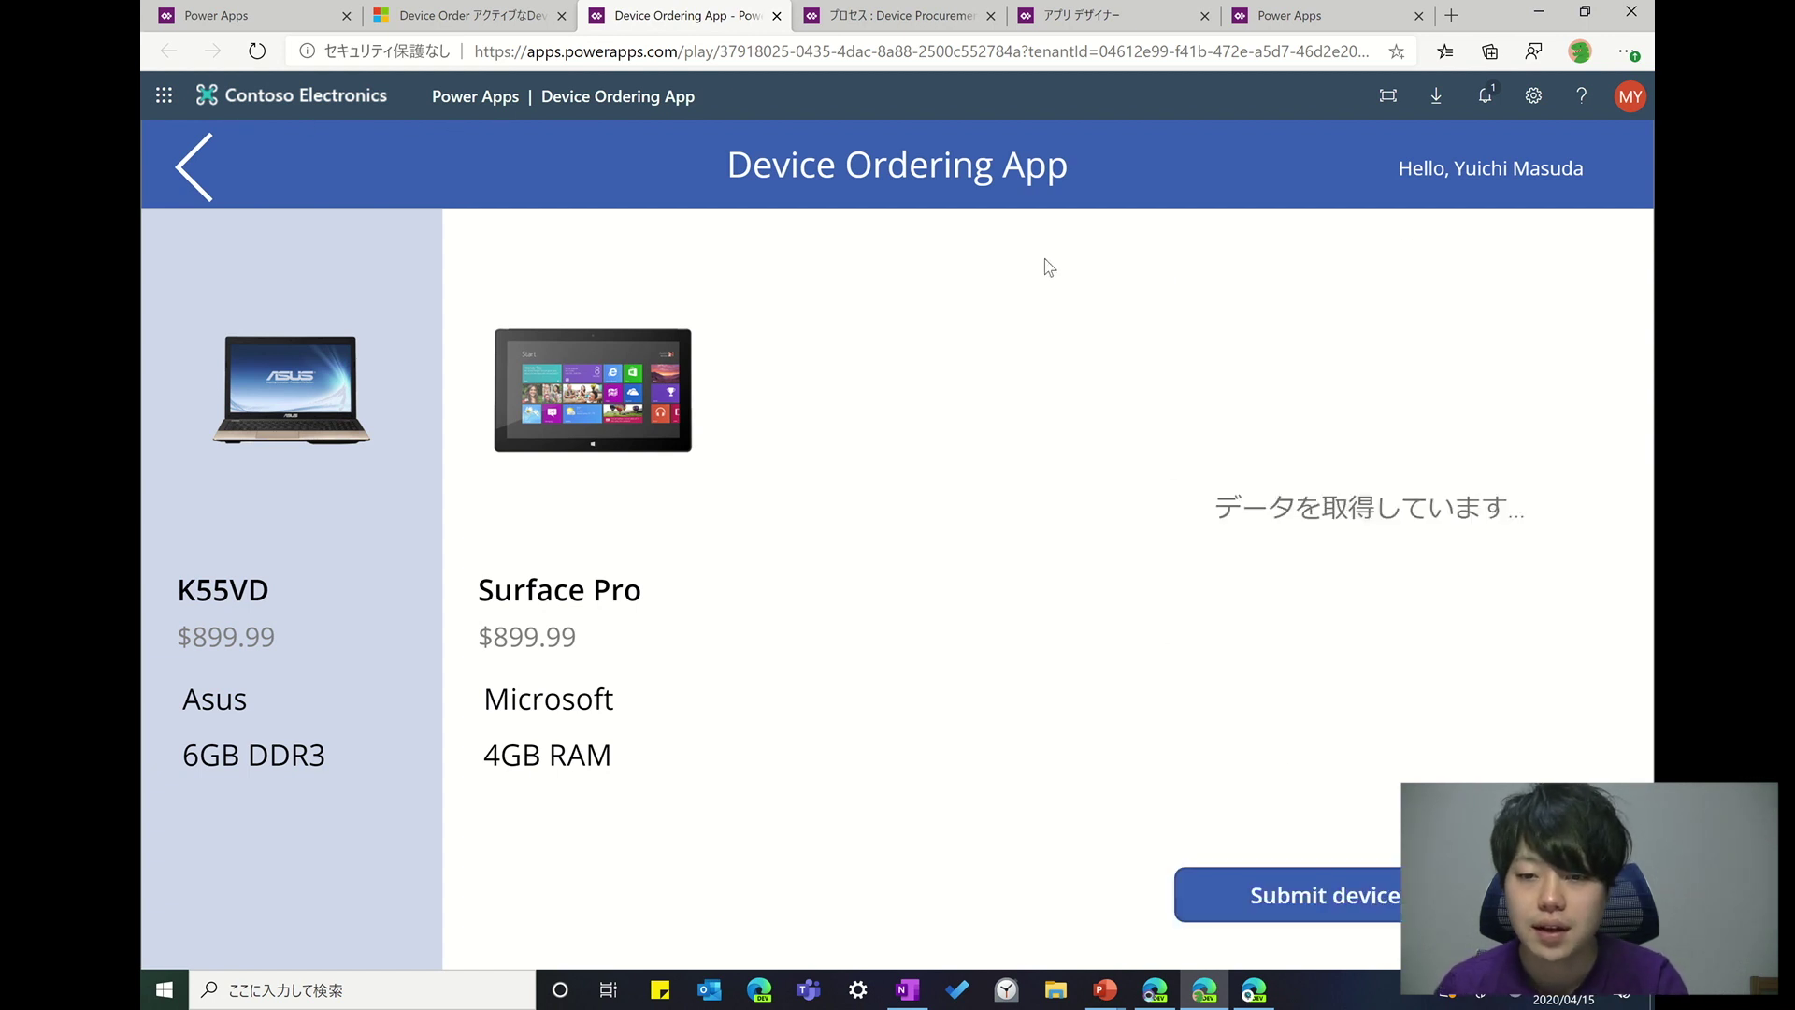
- Switch to Device Procurement and refresh the active Device Order list to check for the submitted request
click(479, 28)
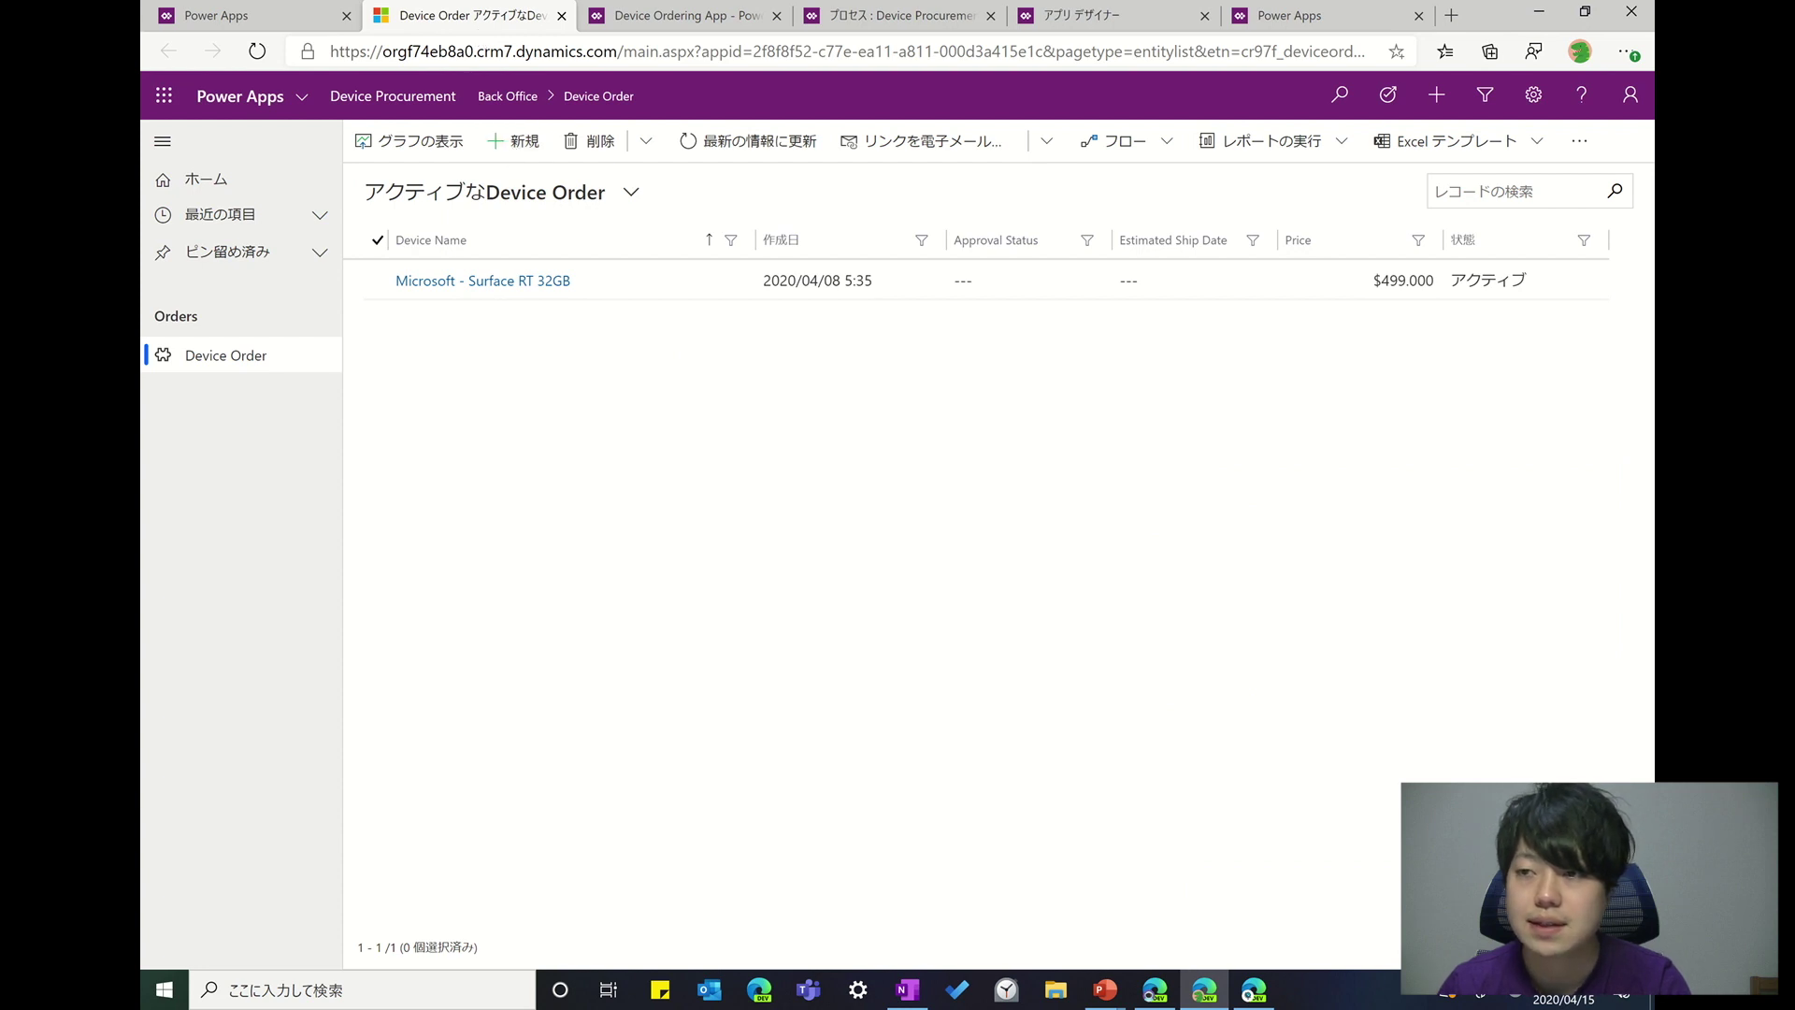
click(711, 148)
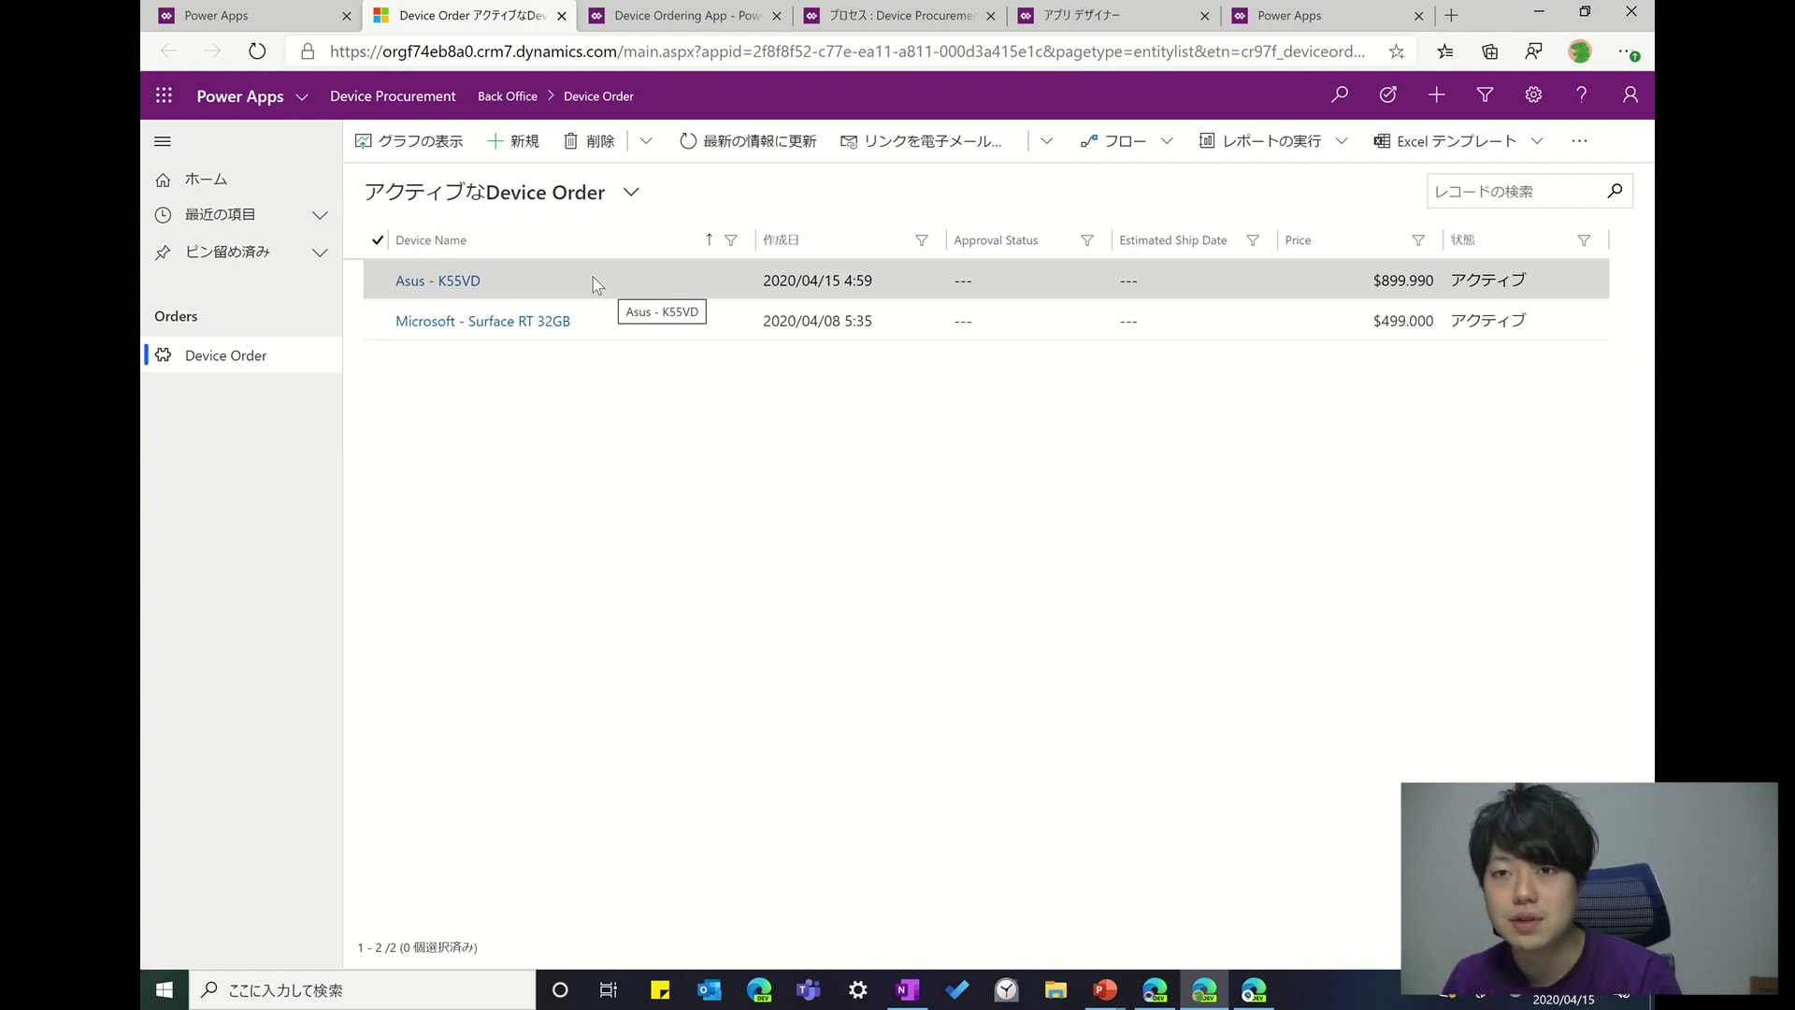
click(669, 16)
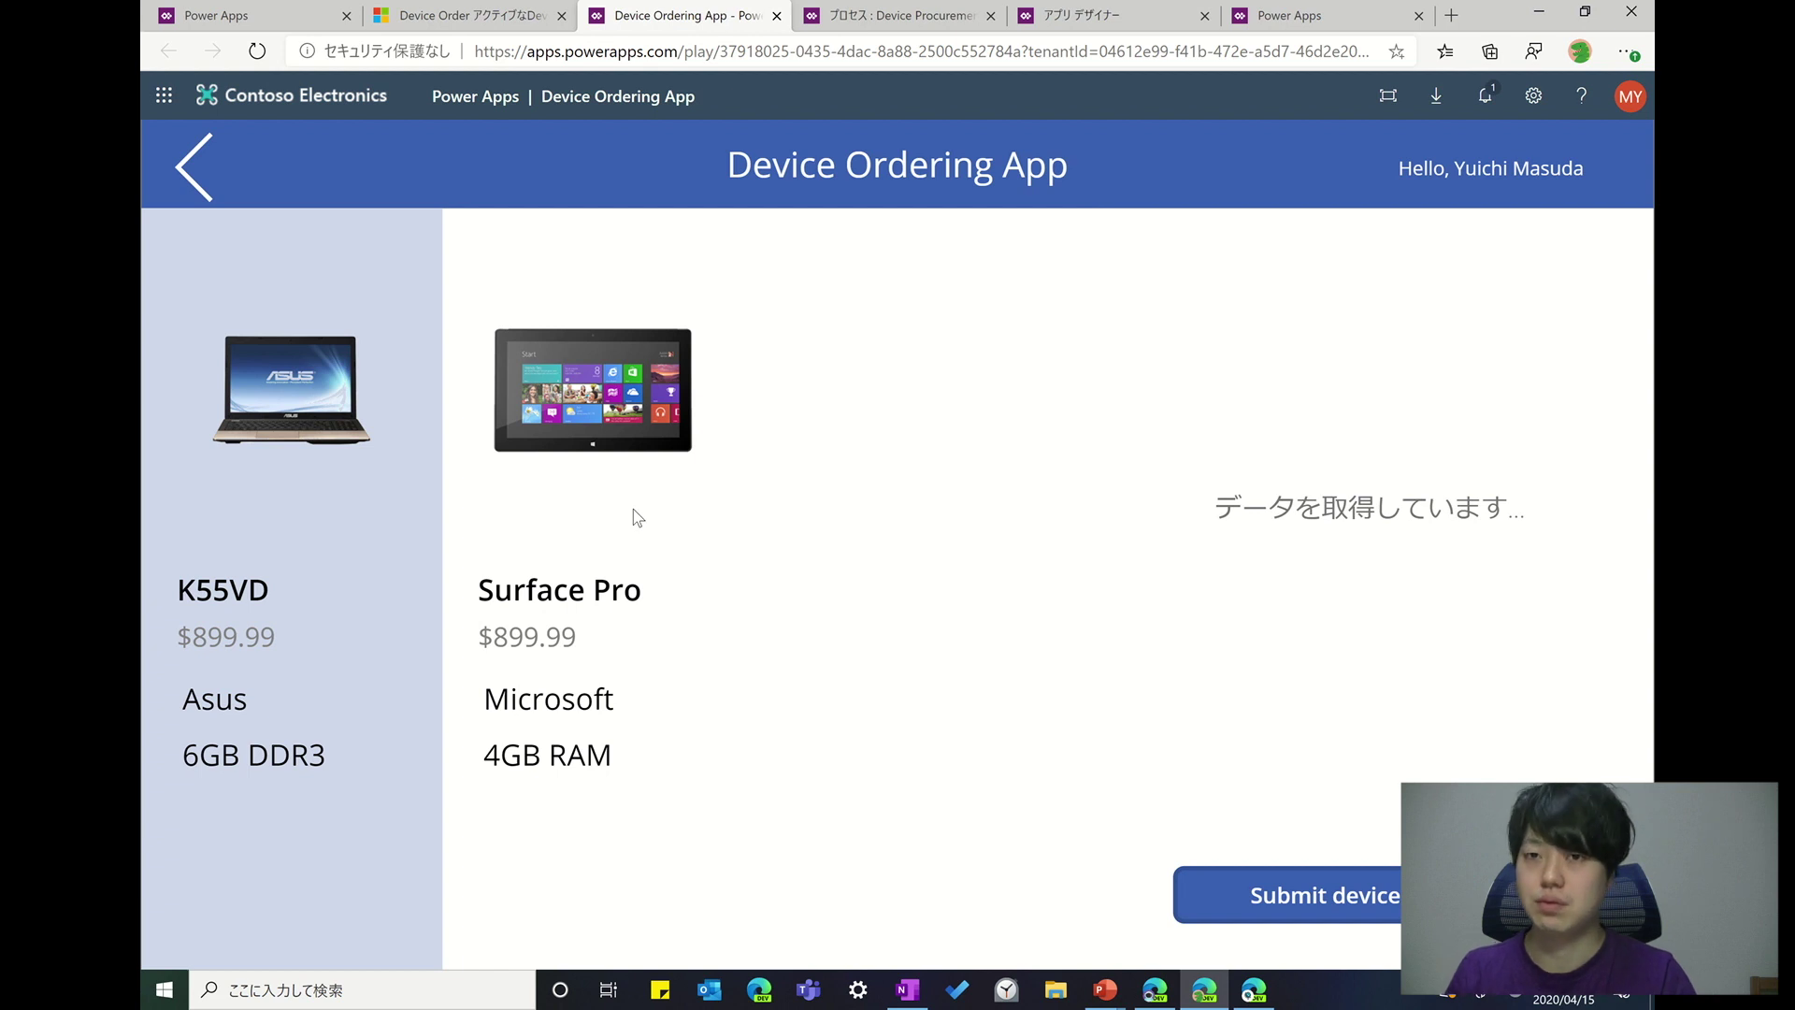
click(505, 18)
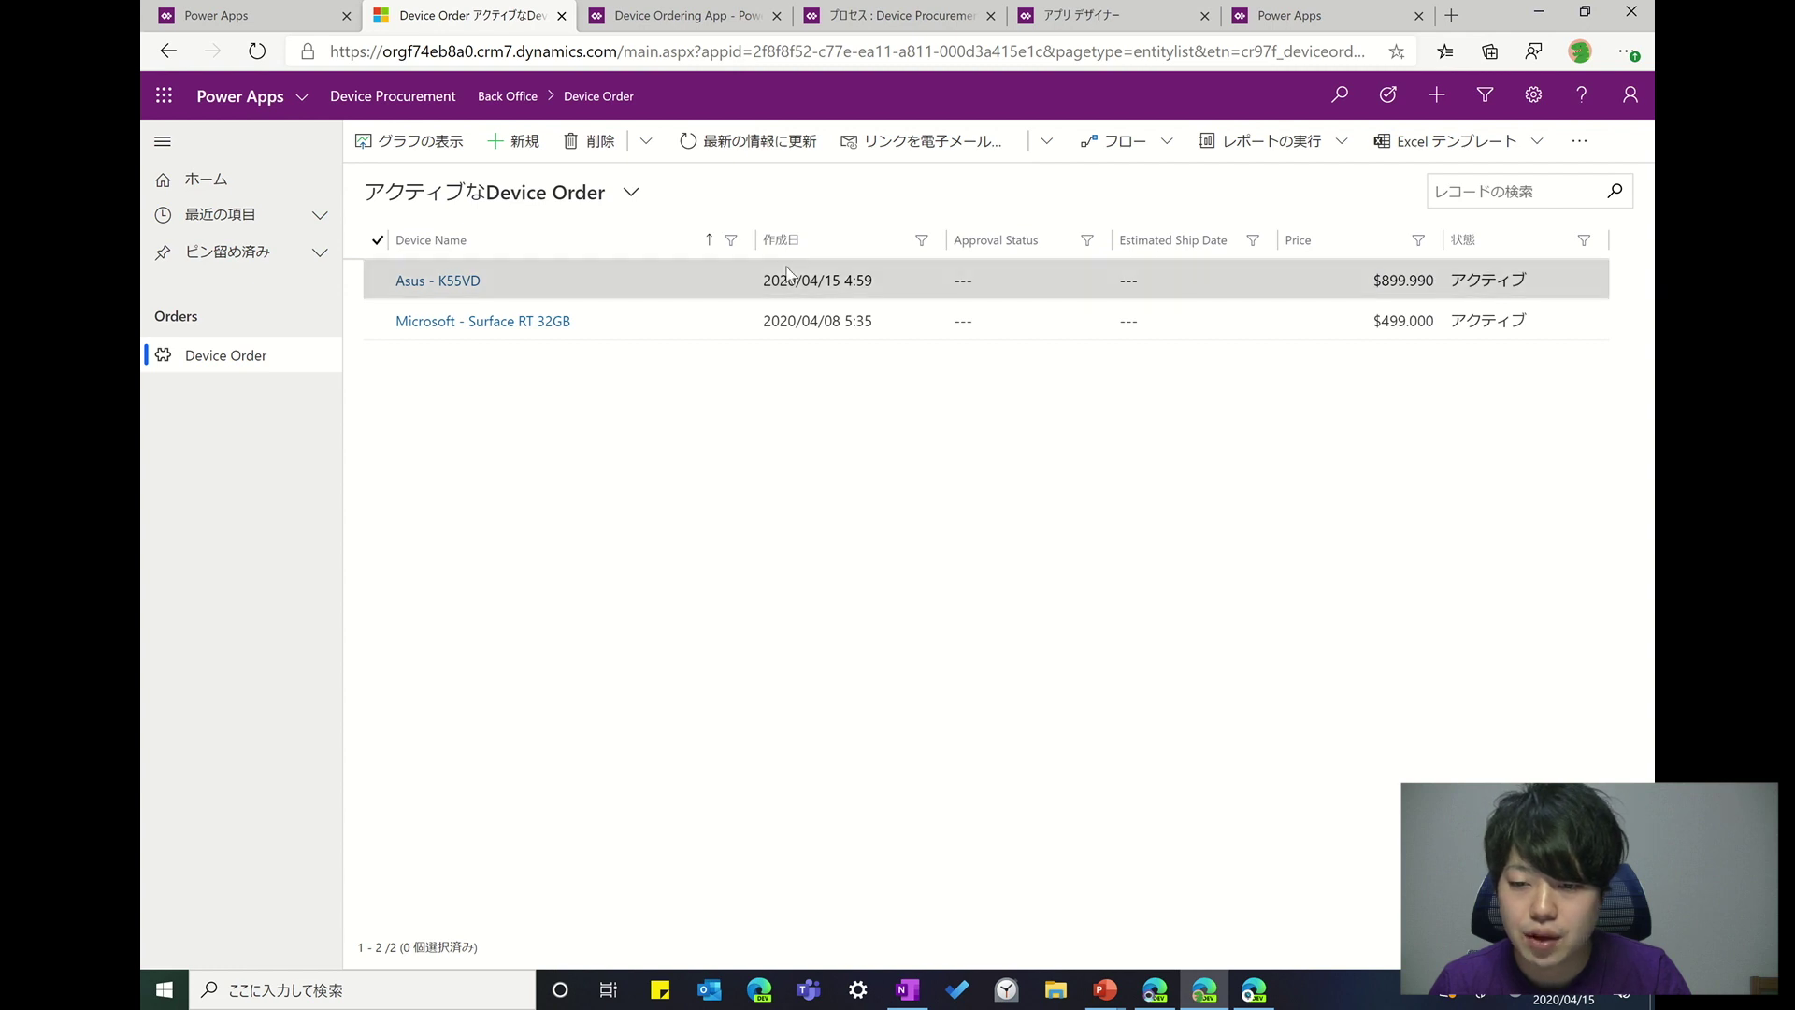
- Sort the Device Order list by creation date (作成日) and return it to sorting by Device Name
click(868, 245)
click(922, 241)
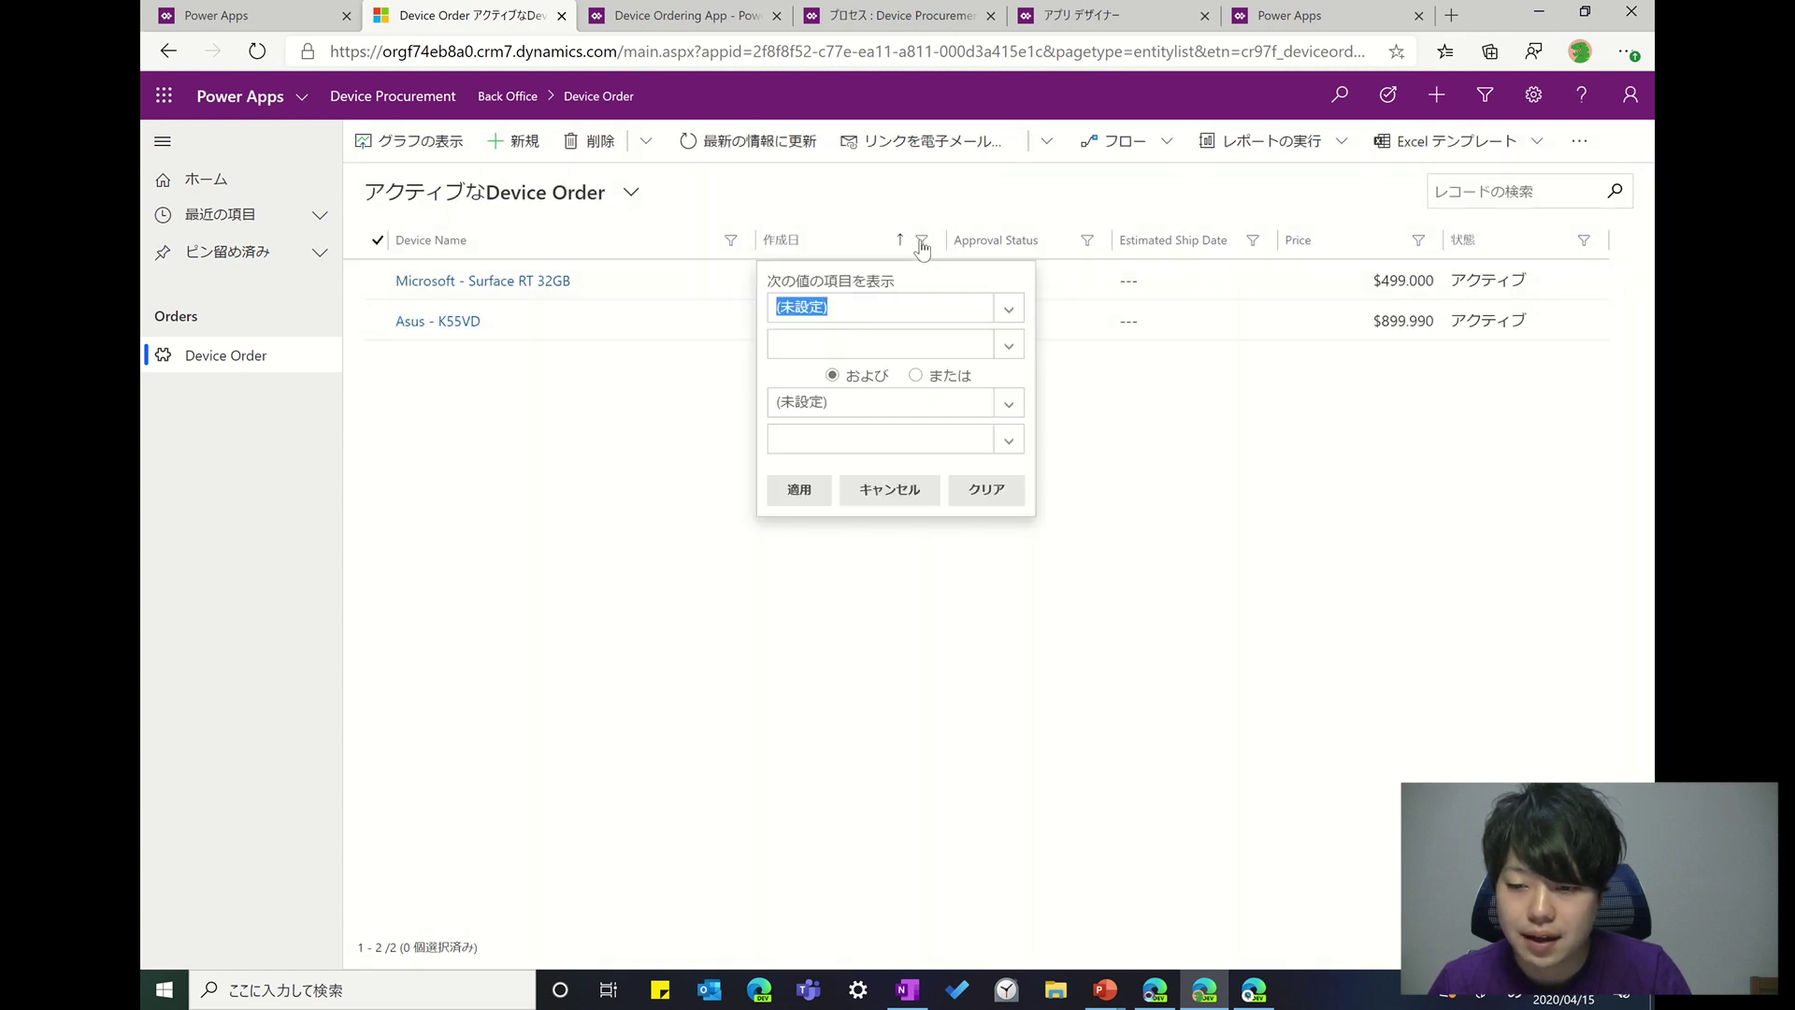
click(922, 241)
click(720, 243)
click(730, 242)
click(730, 241)
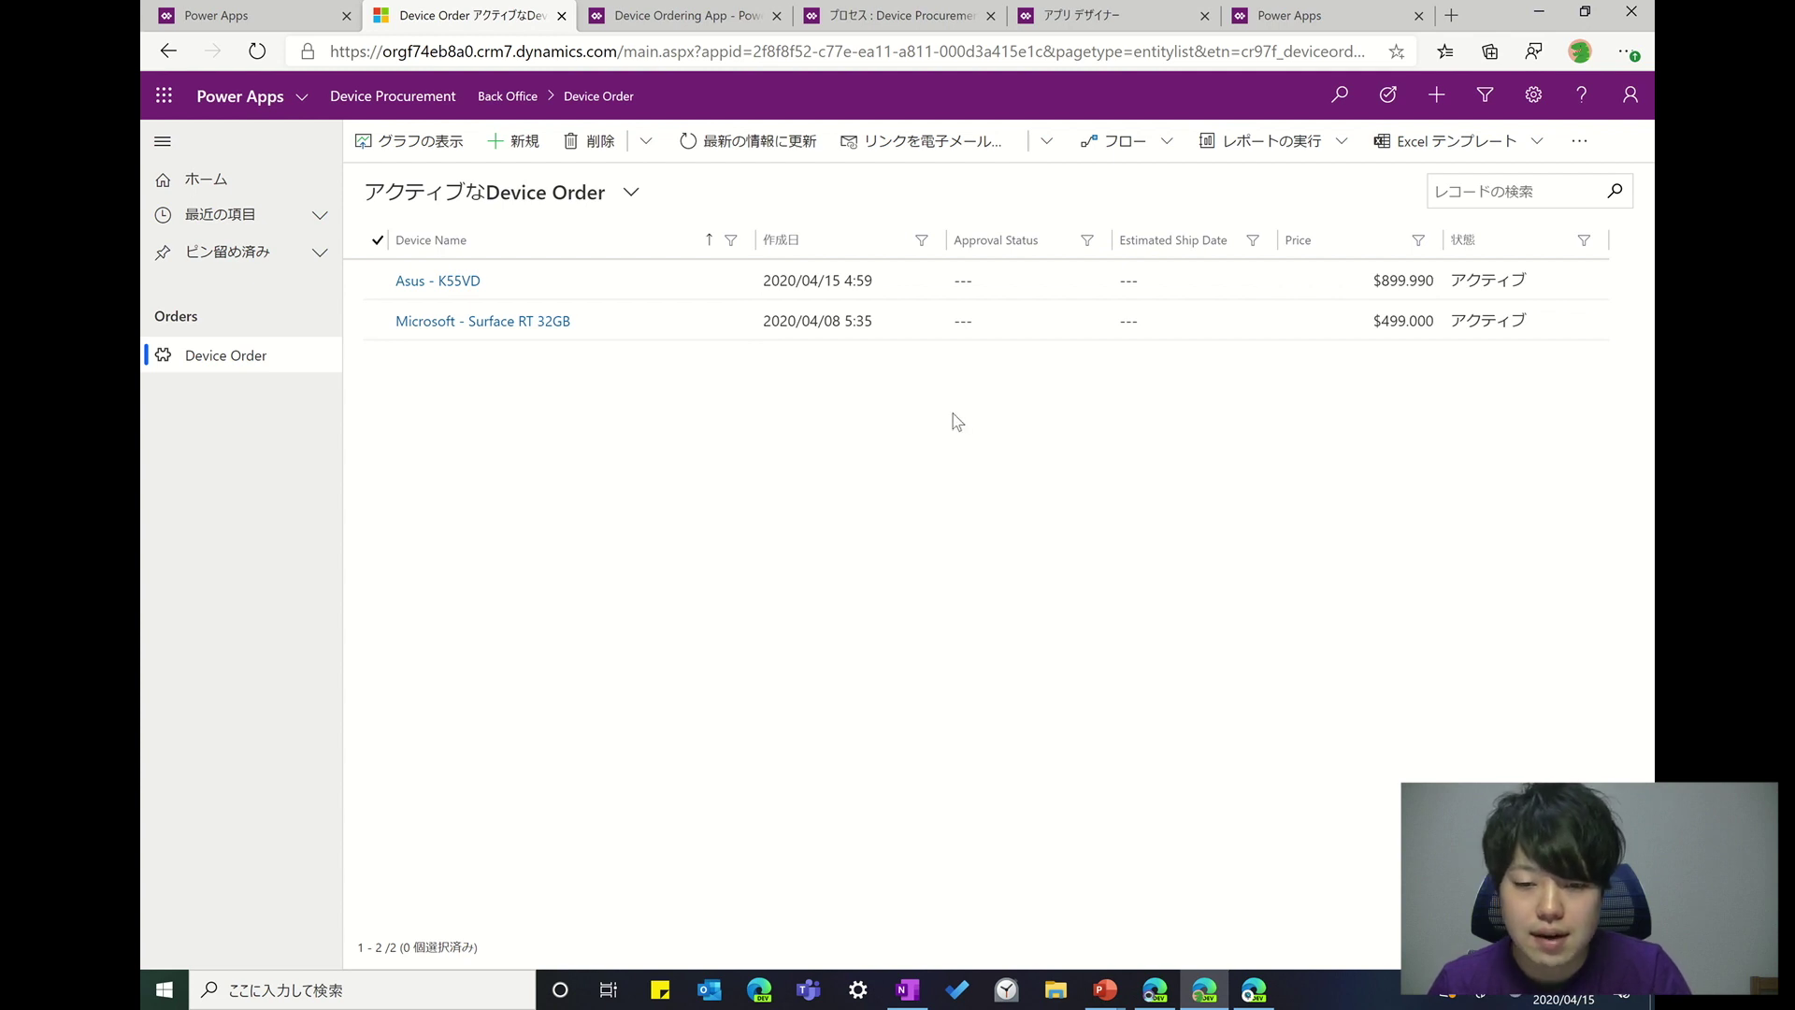
- Open the Asus - K55VD order, review its Device Requested stage, and advance the process to the Place Order stage
click(469, 285)
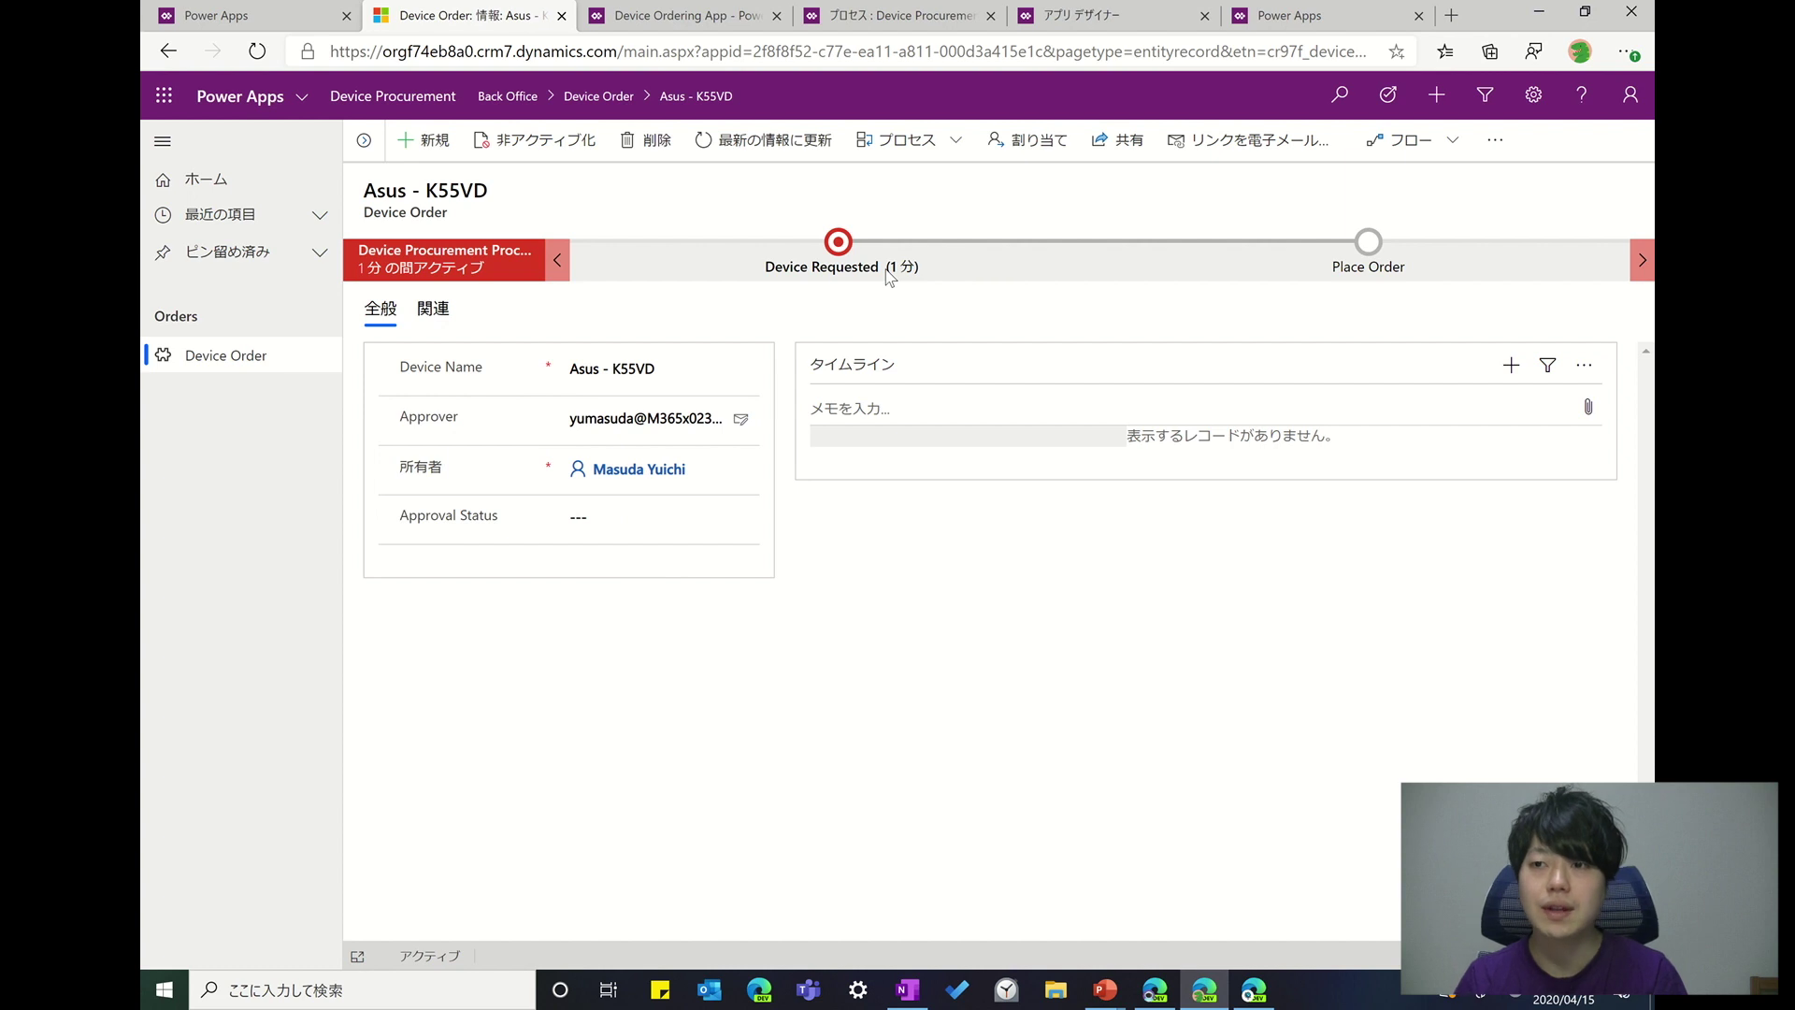
click(1038, 141)
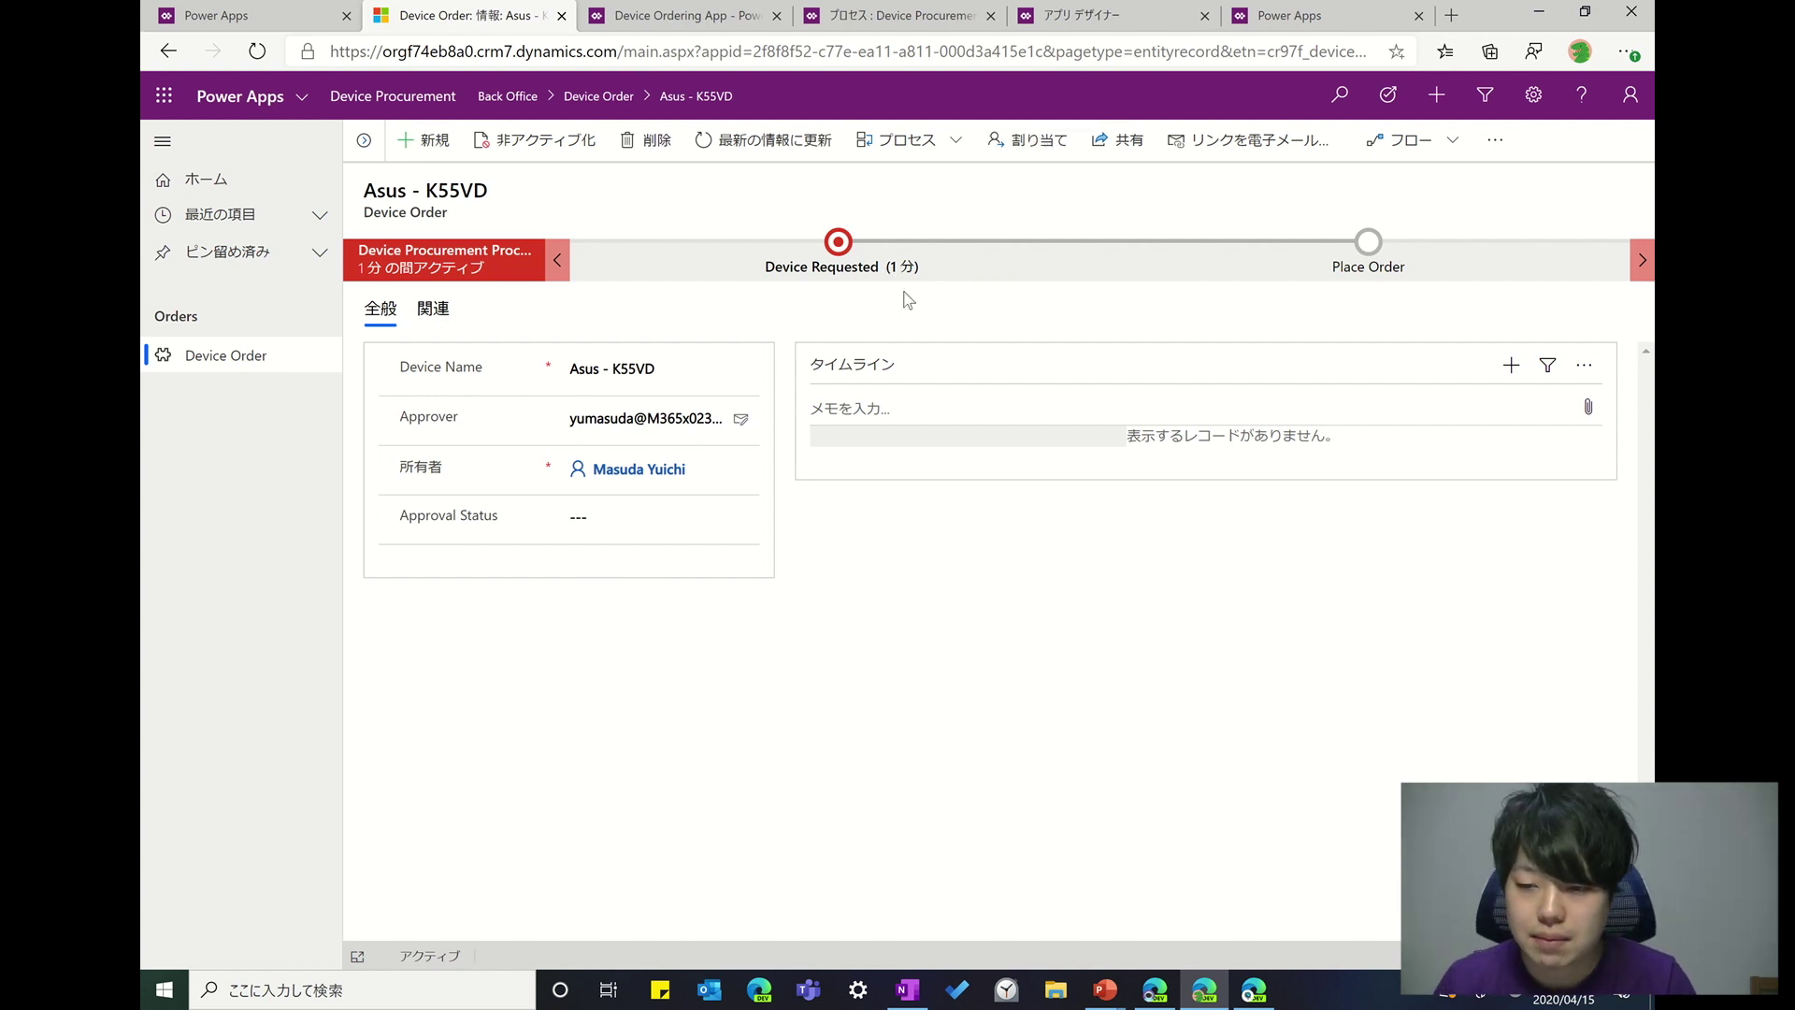
click(854, 269)
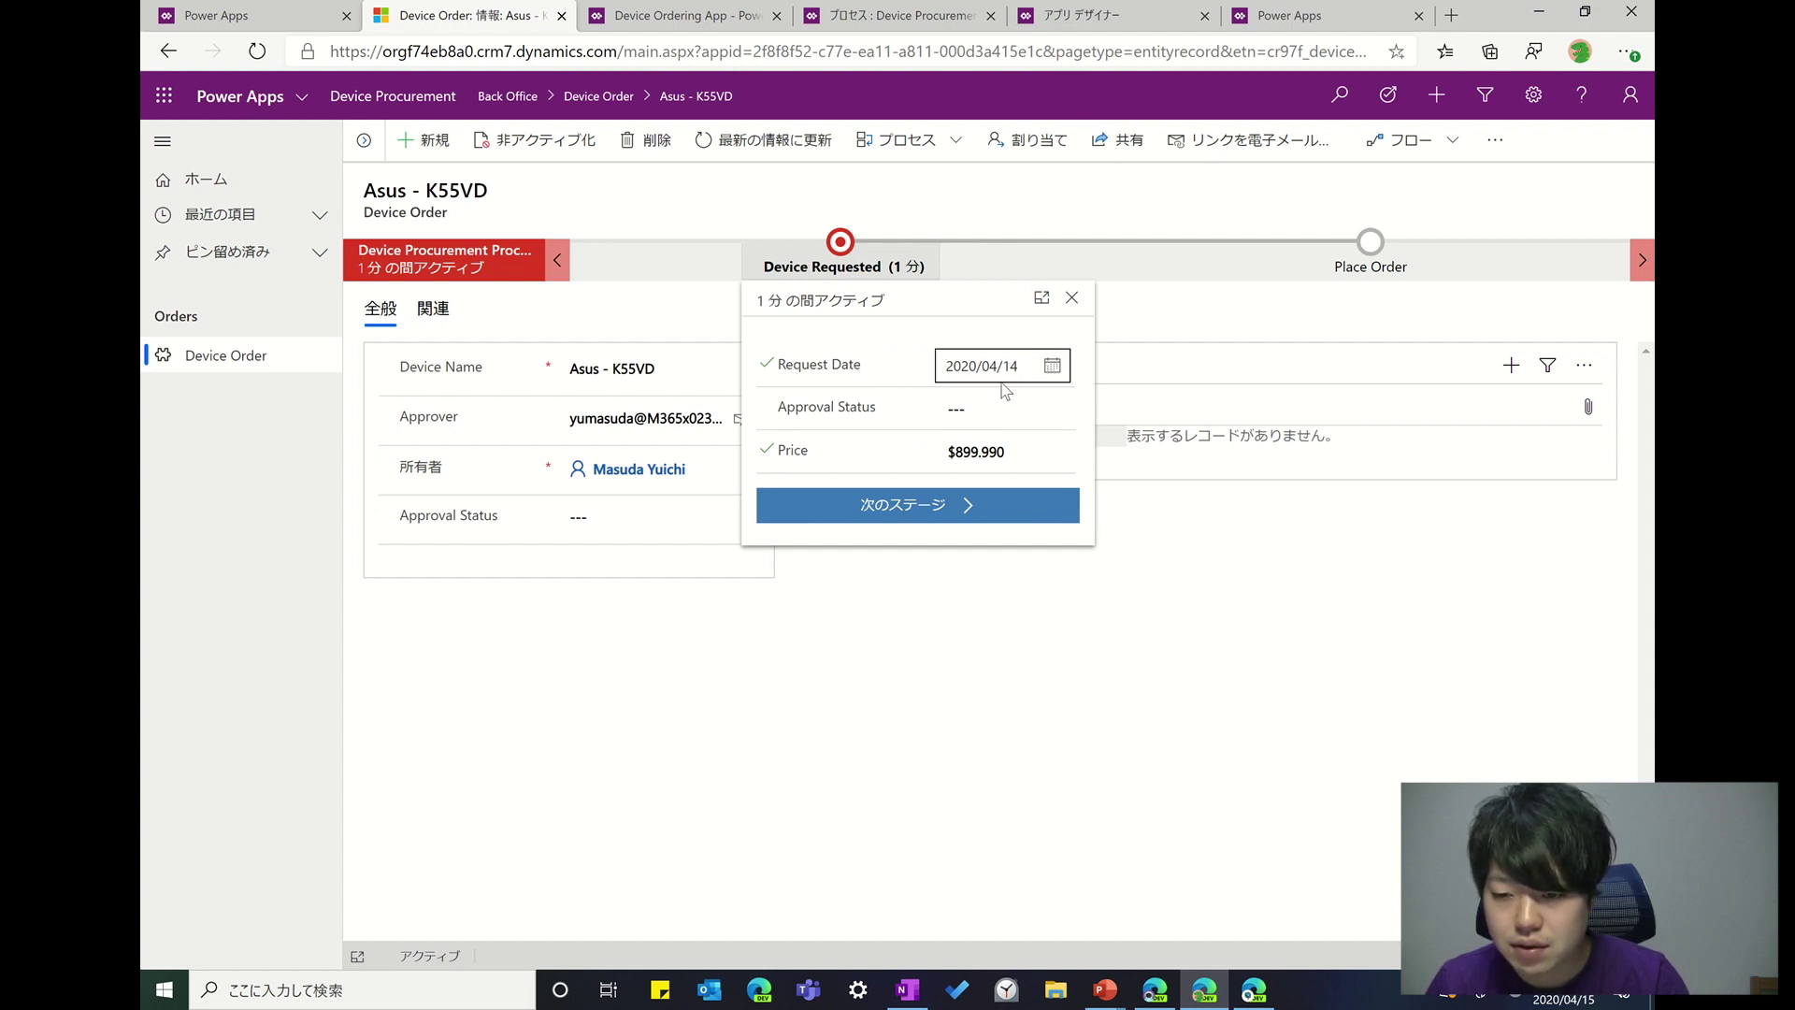
click(706, 16)
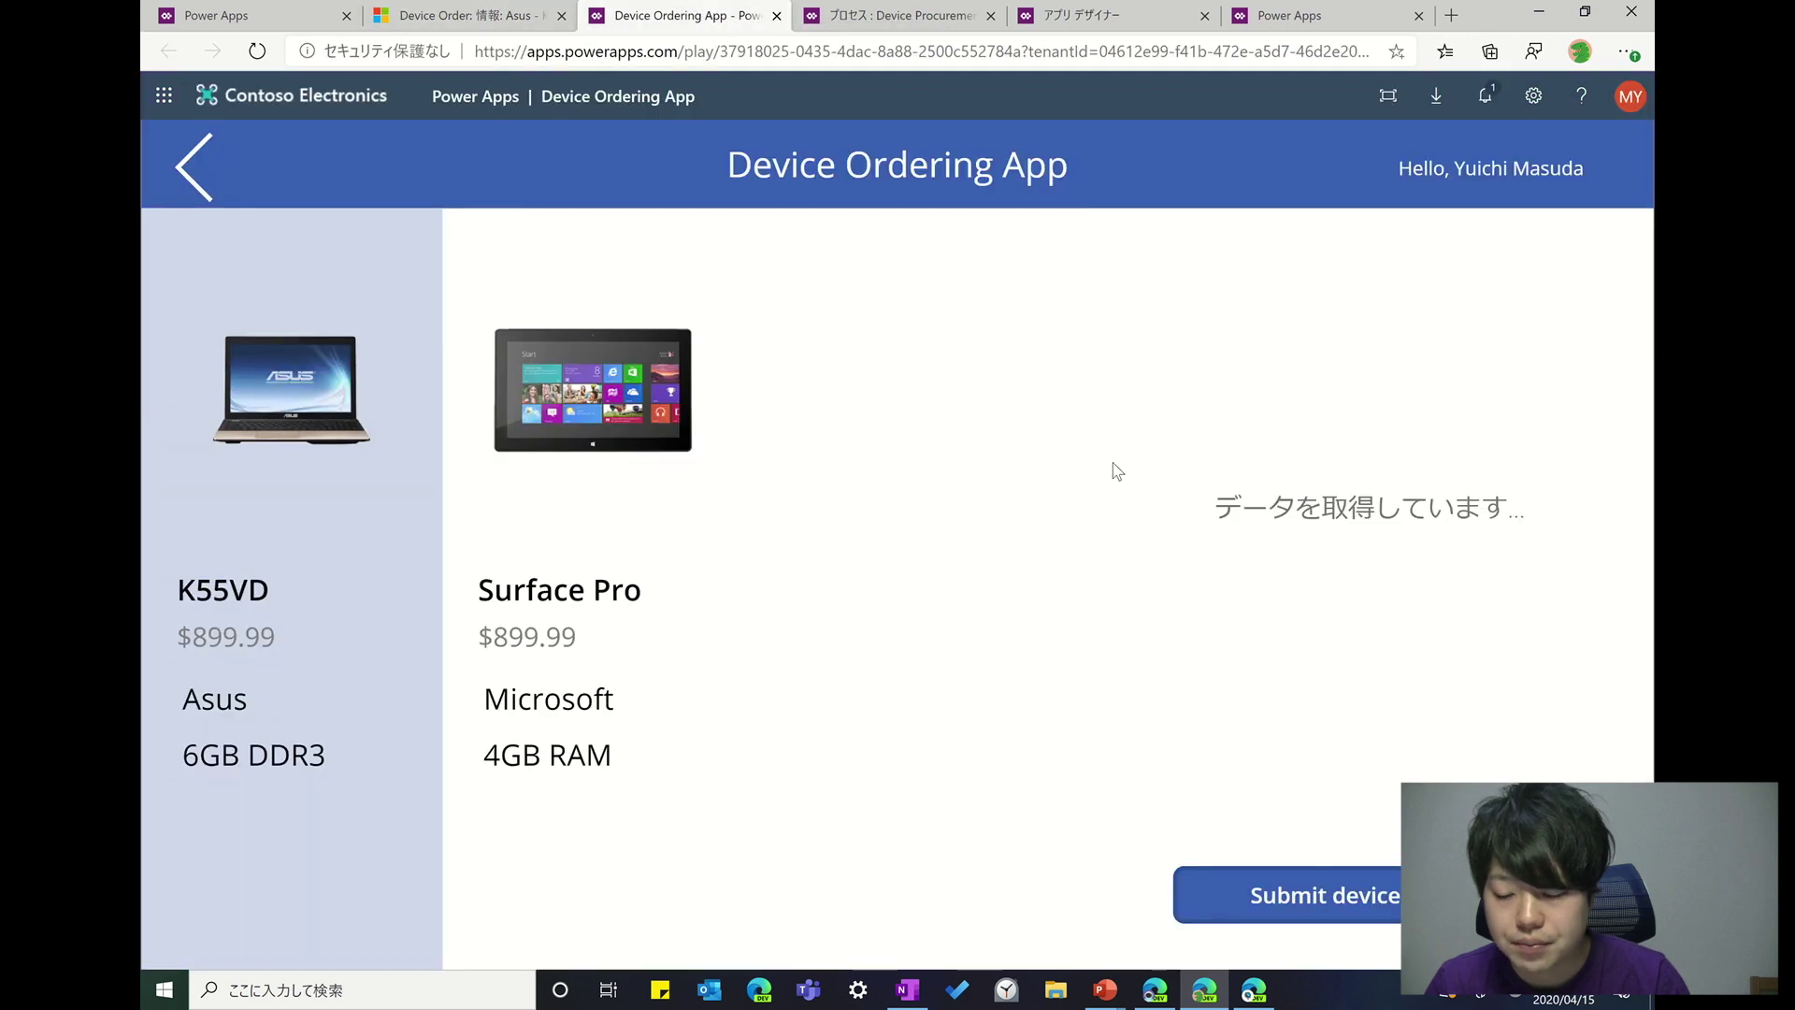
click(463, 16)
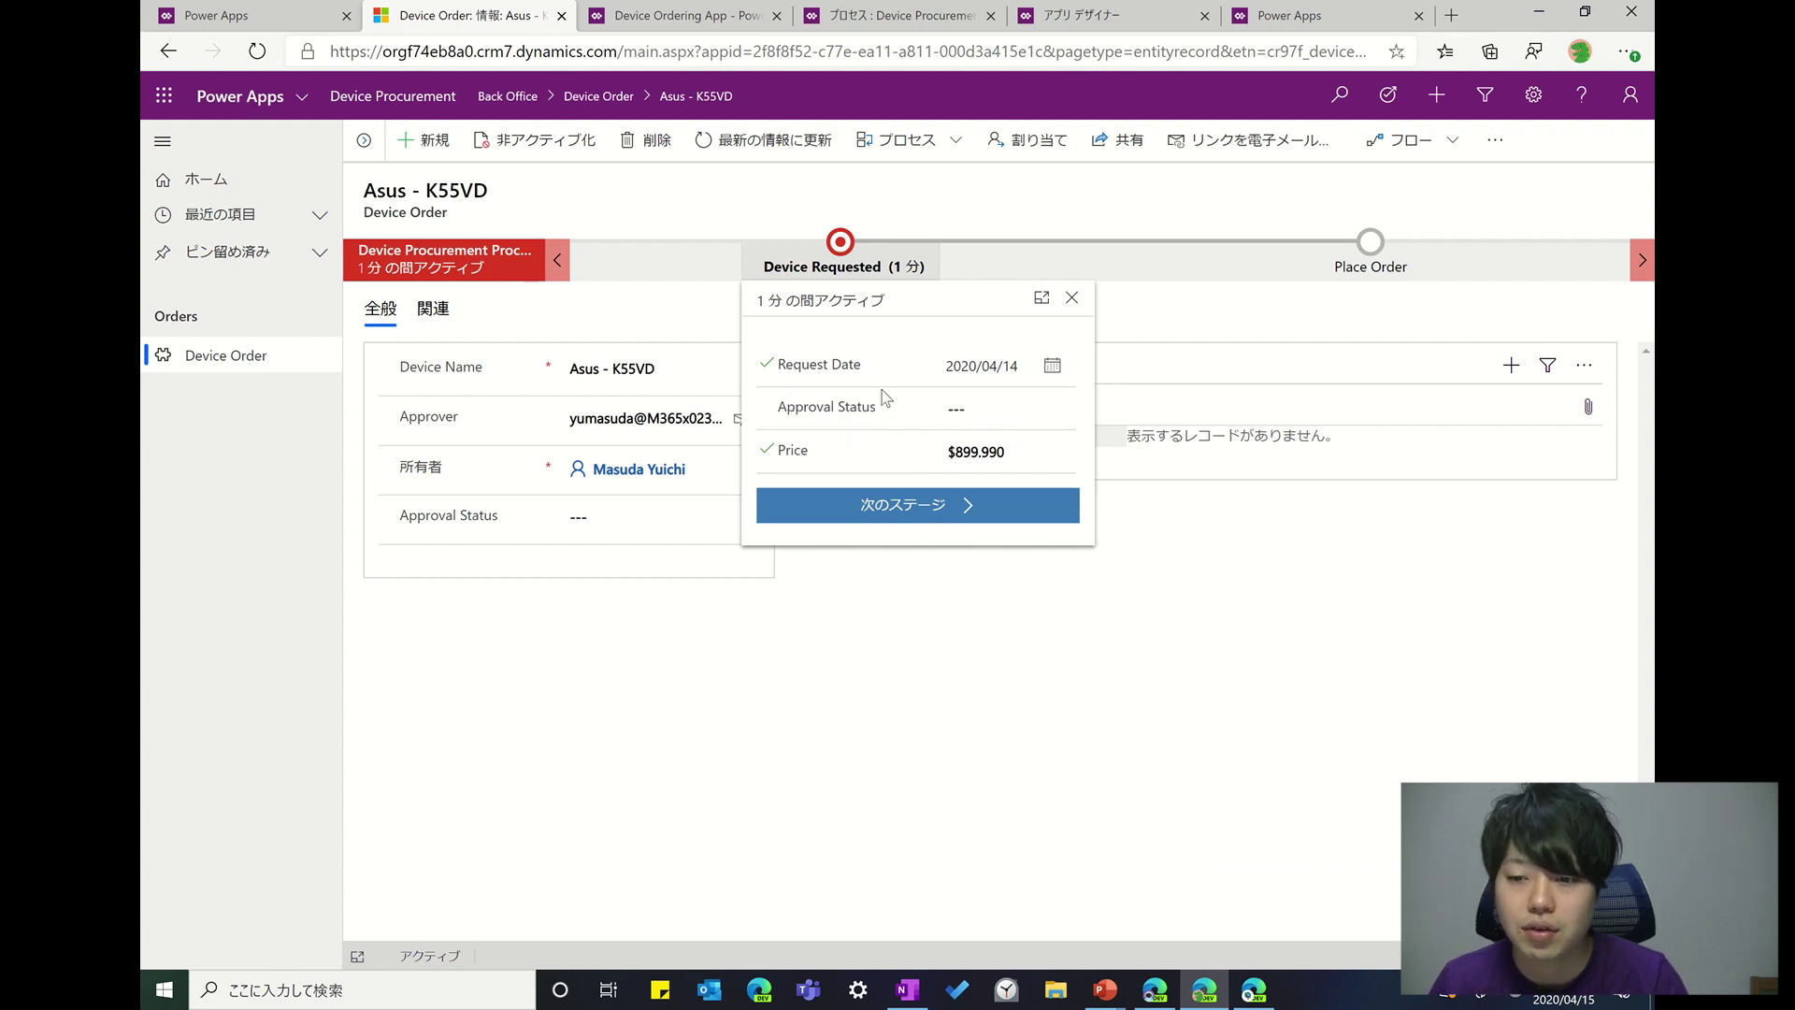
click(1066, 420)
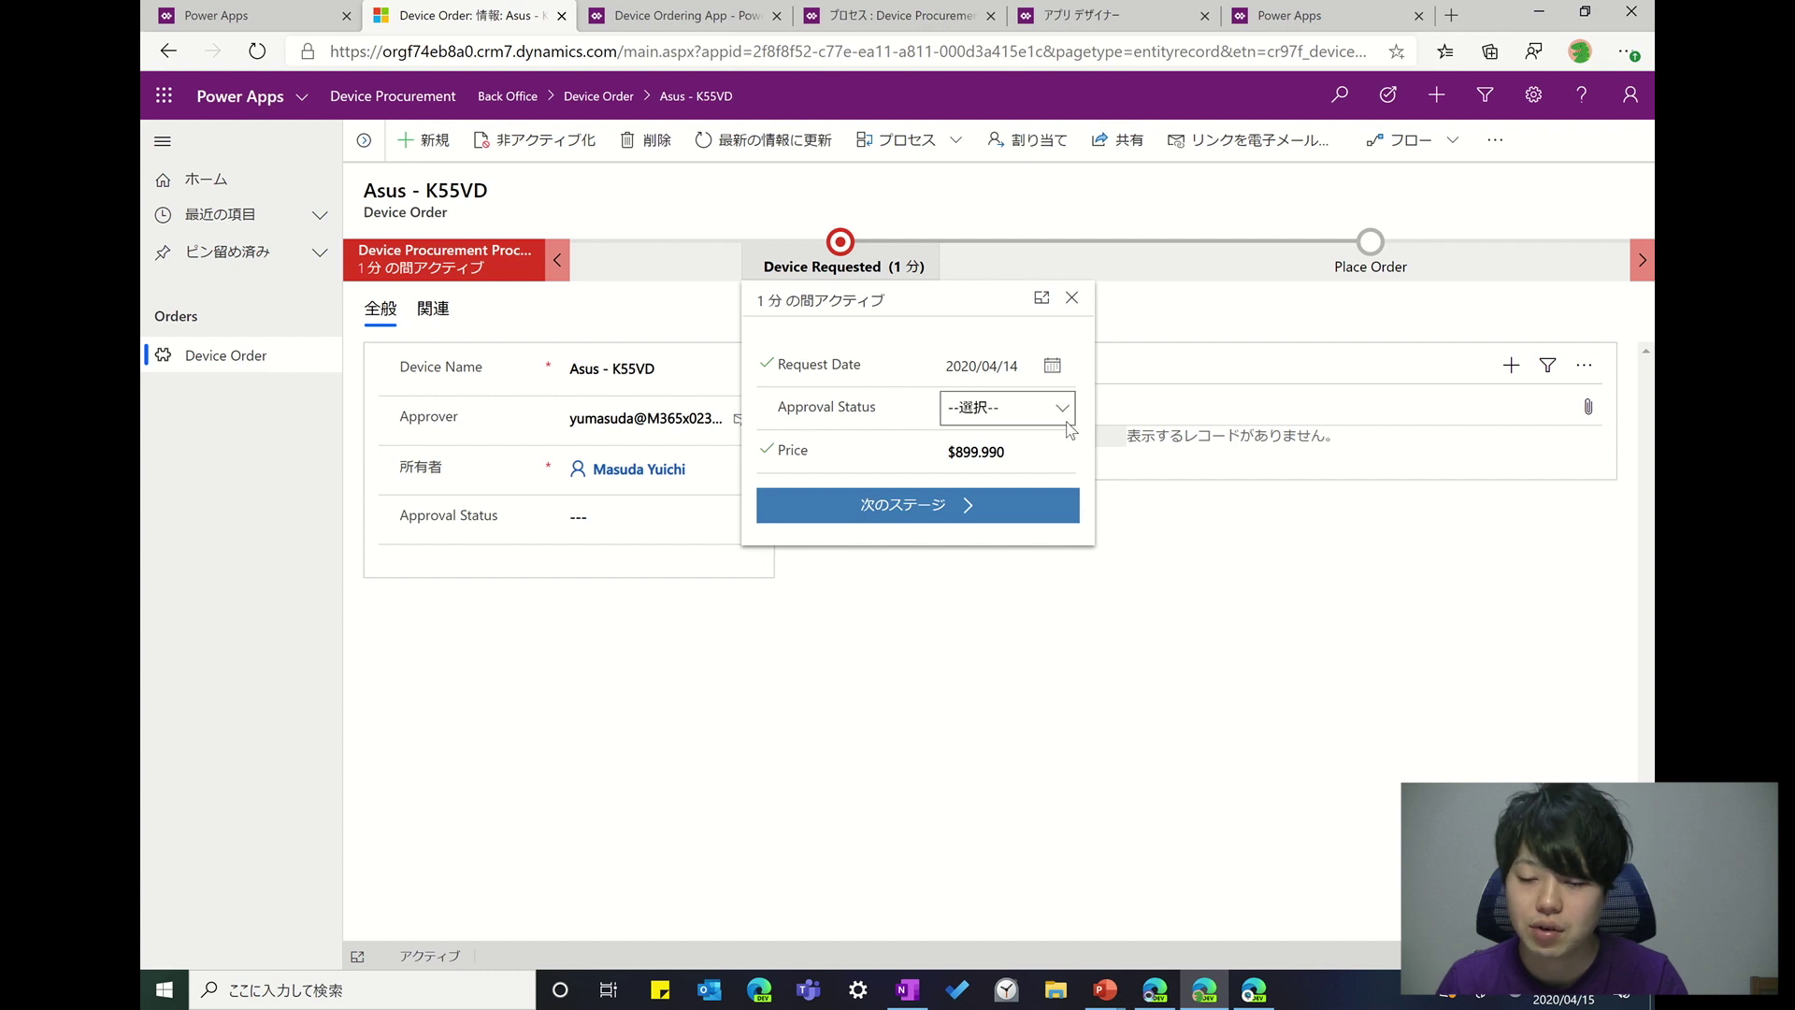
click(968, 522)
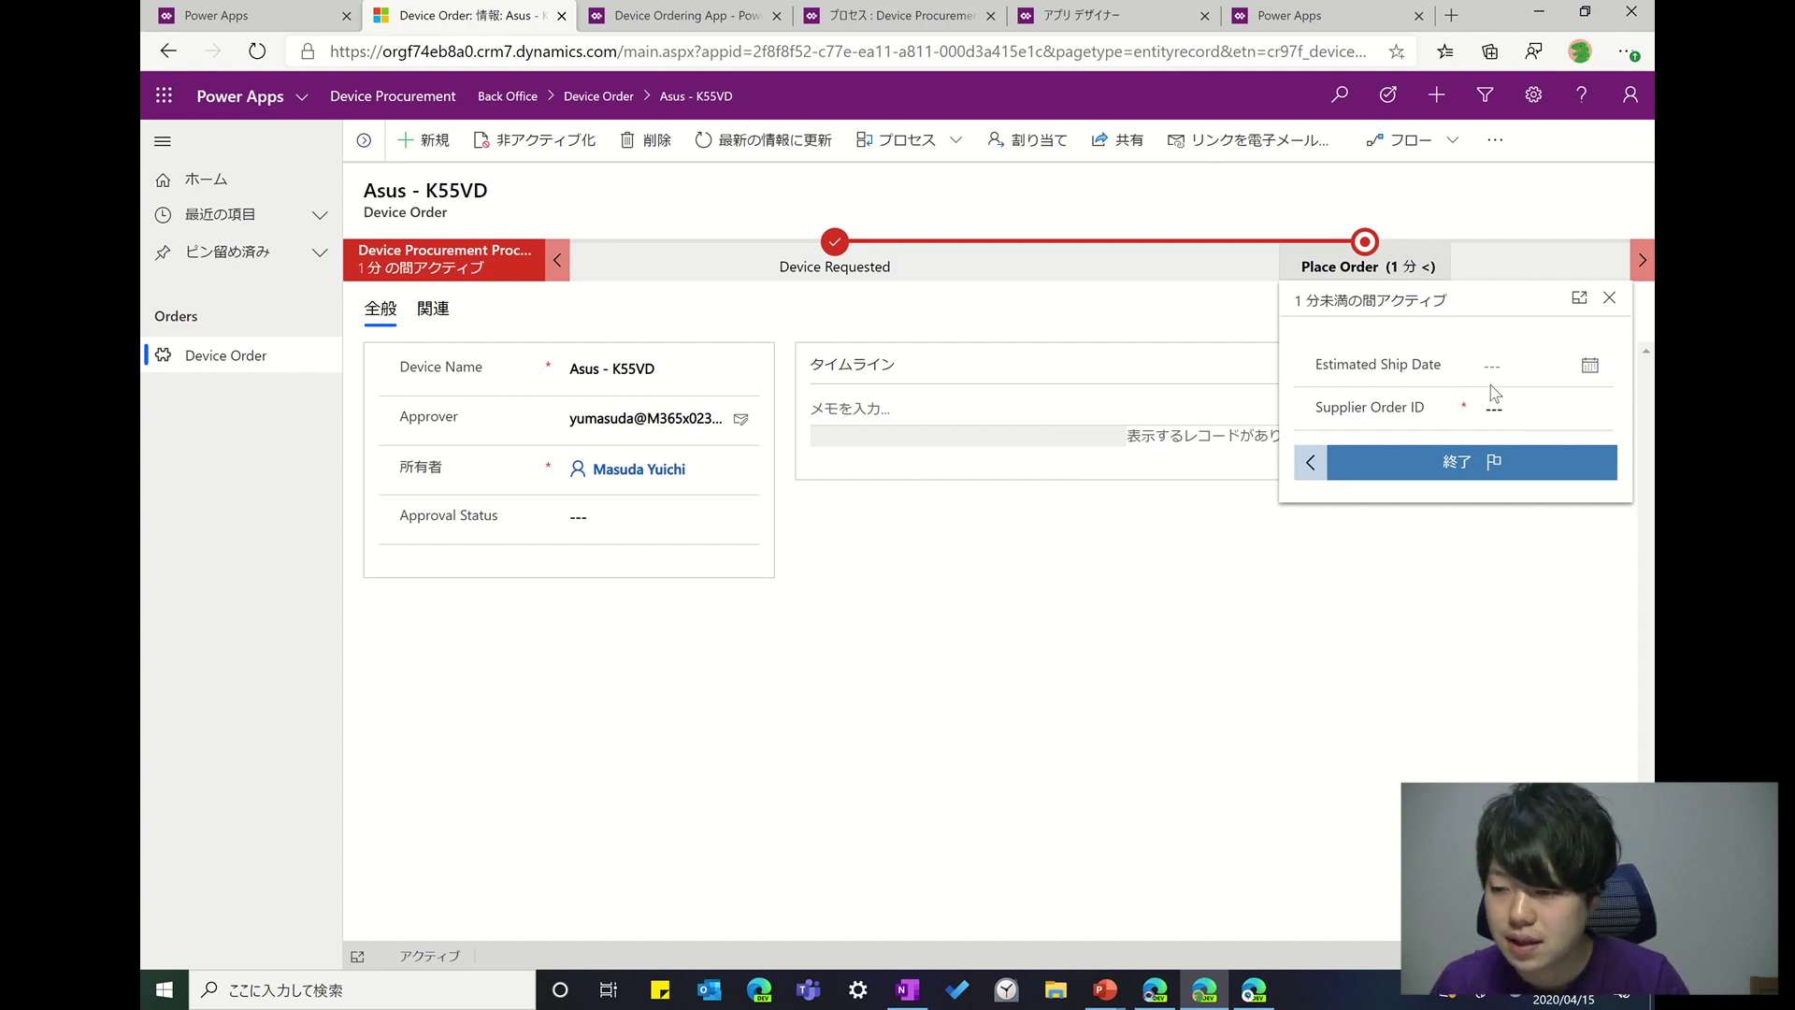
- Try to finish the Place Order stage with the Supplier Order ID left empty
drag(1314, 408, 1496, 408)
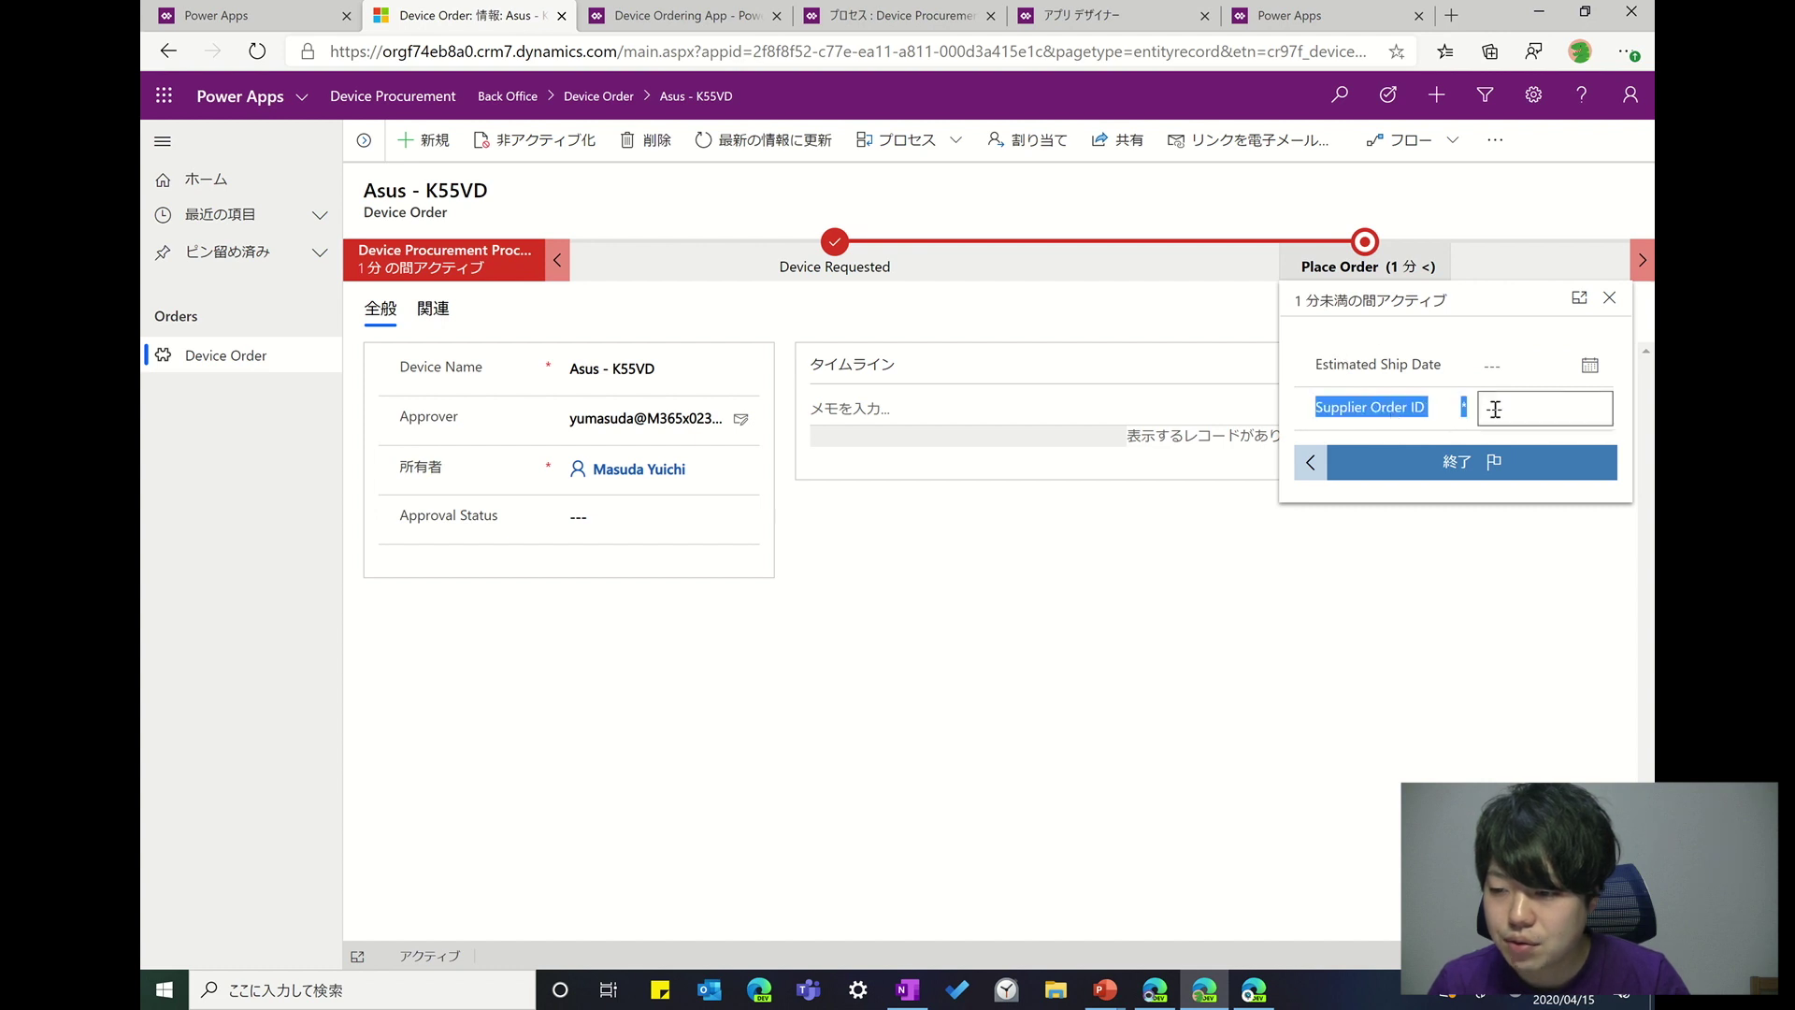
click(1494, 409)
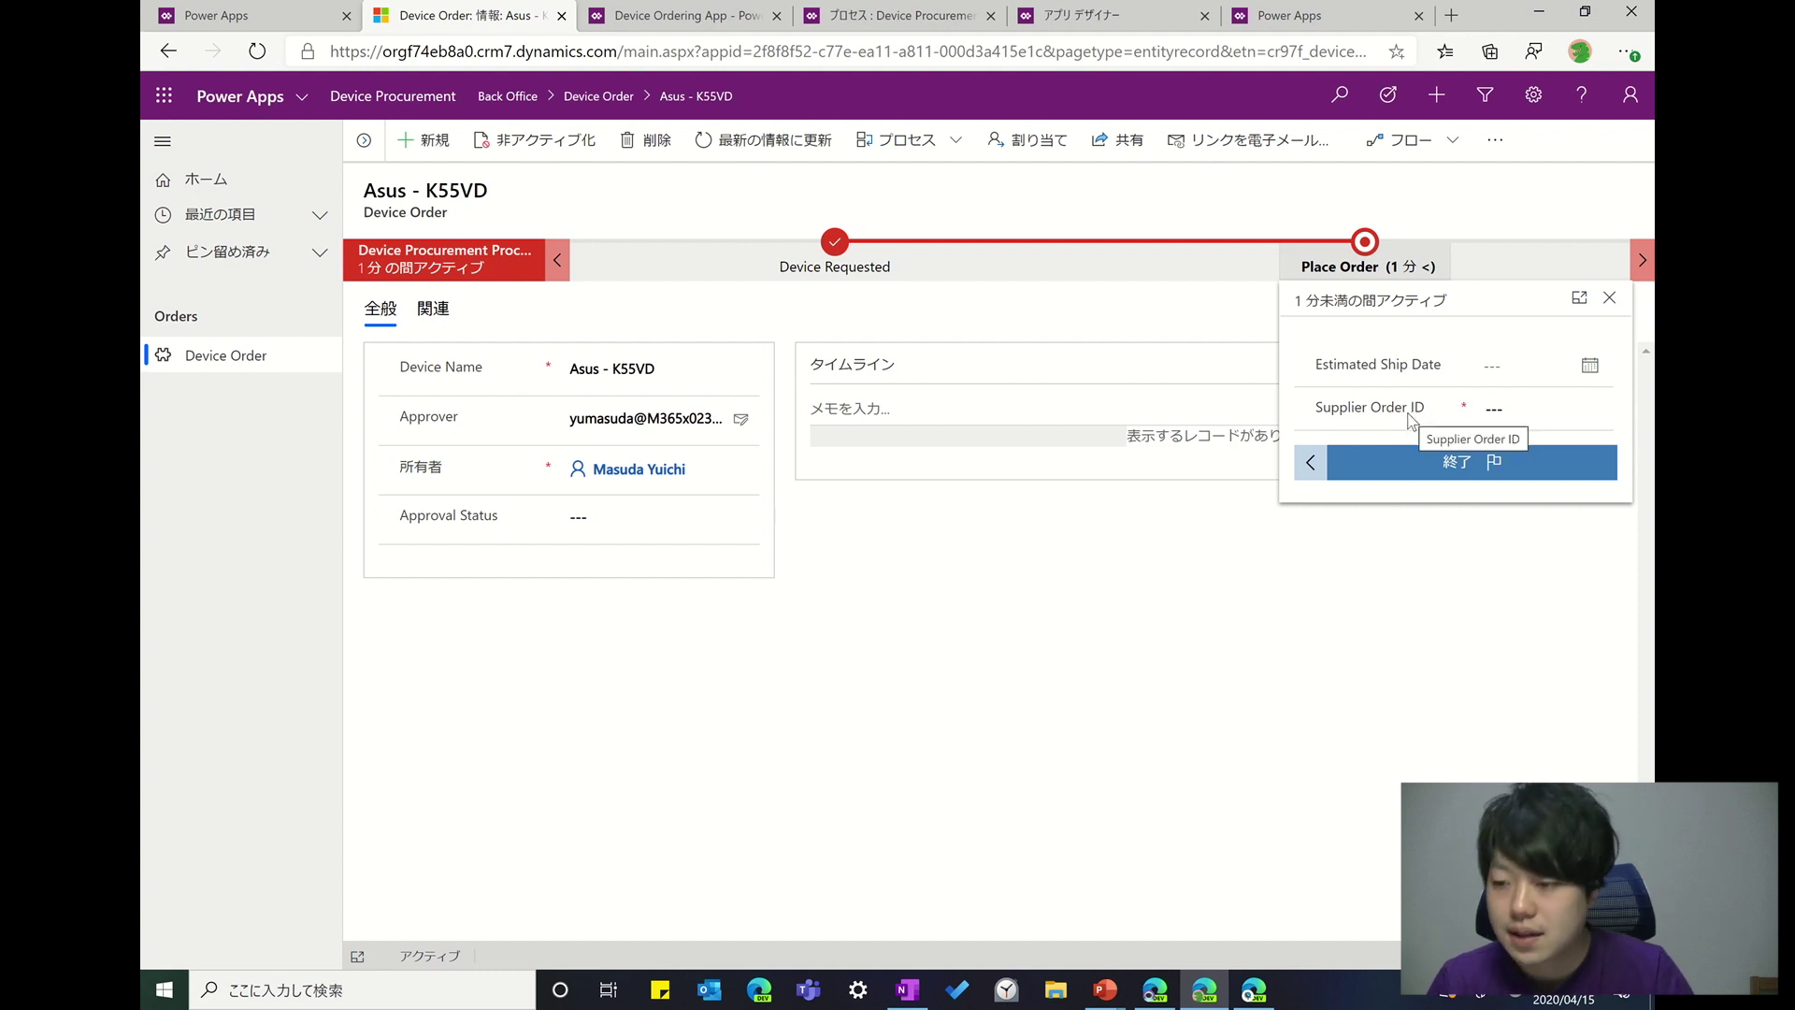
click(1452, 472)
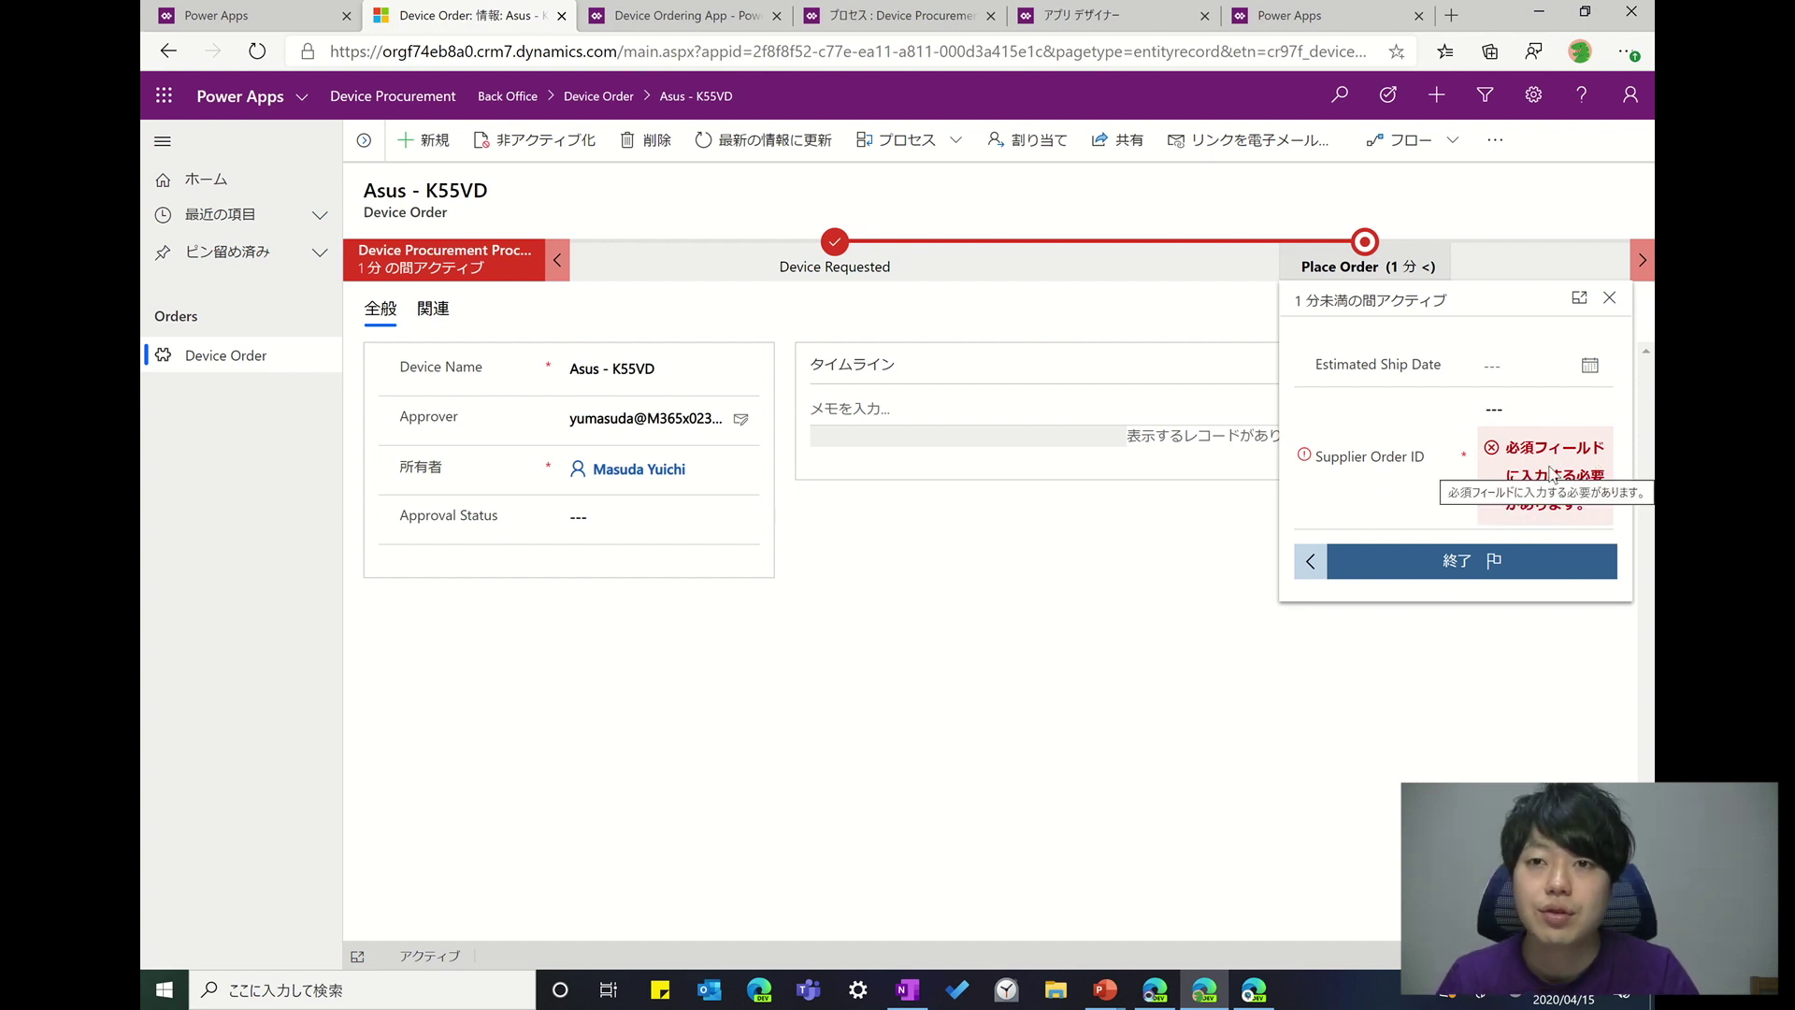
- Enter the Supplier Order ID, finish the Asus - K55VD order's process, and review its completed Device Requested stage
click(1487, 409)
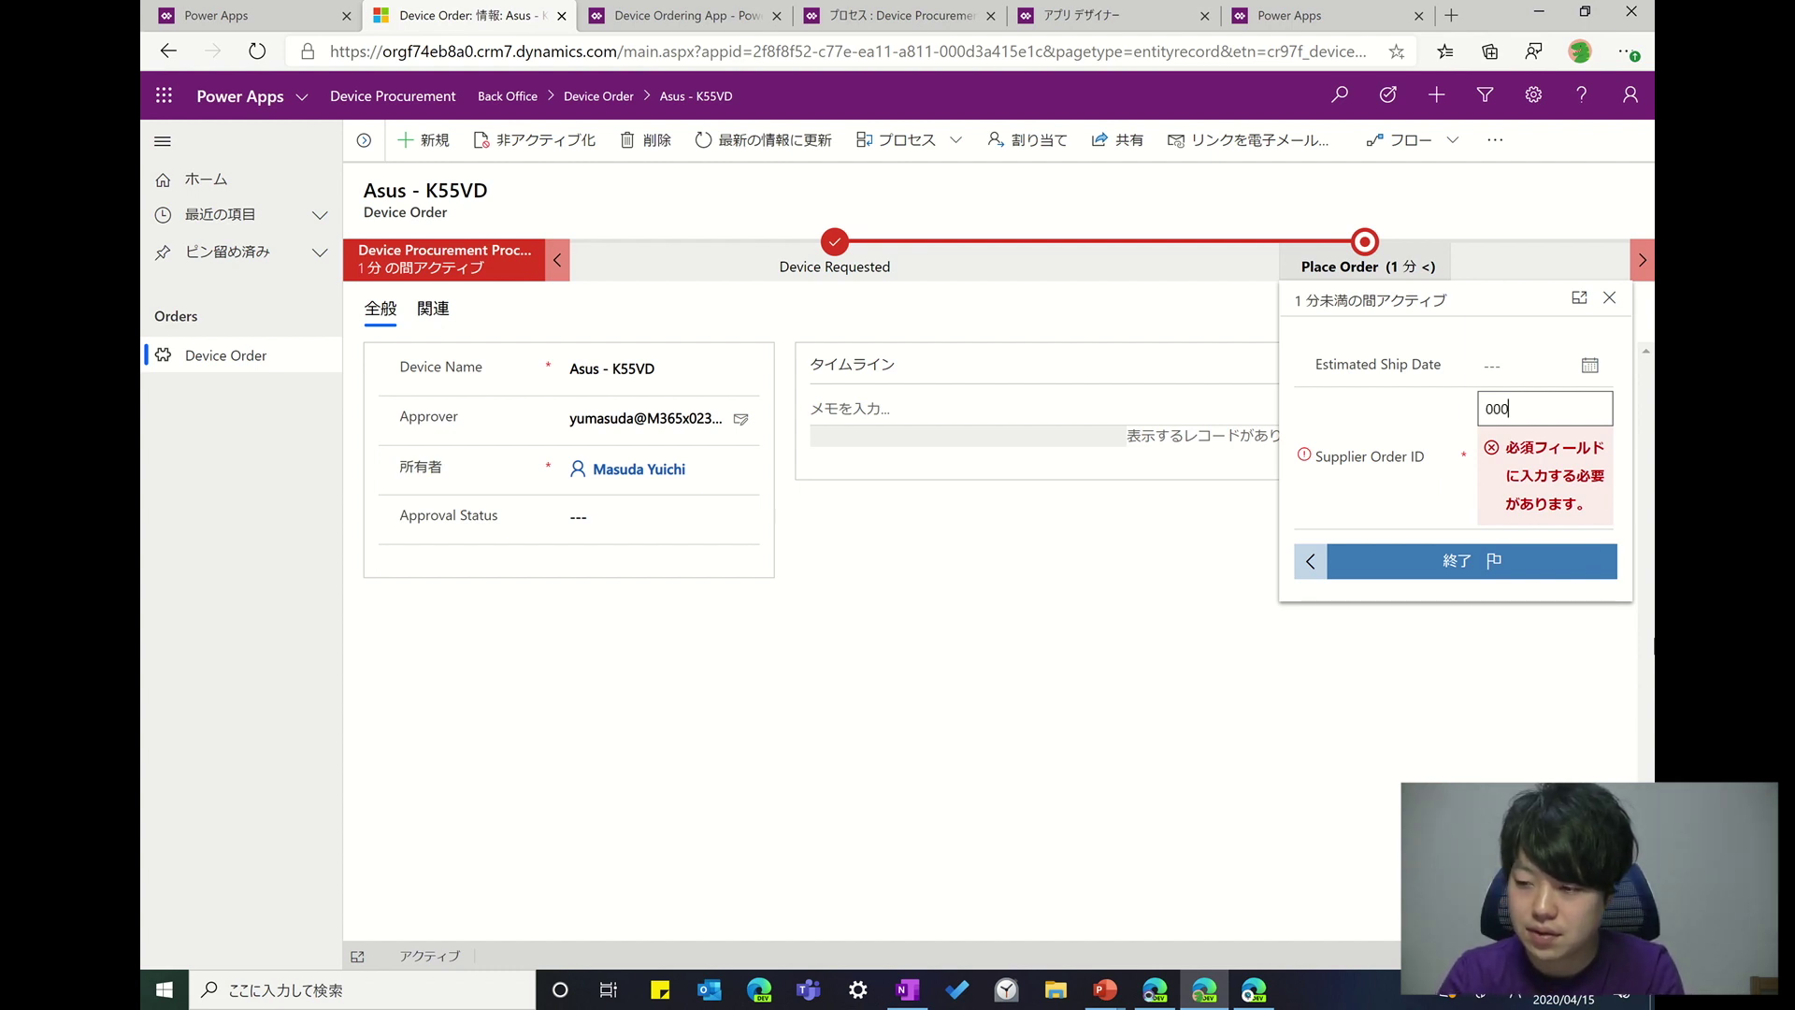
click(1443, 491)
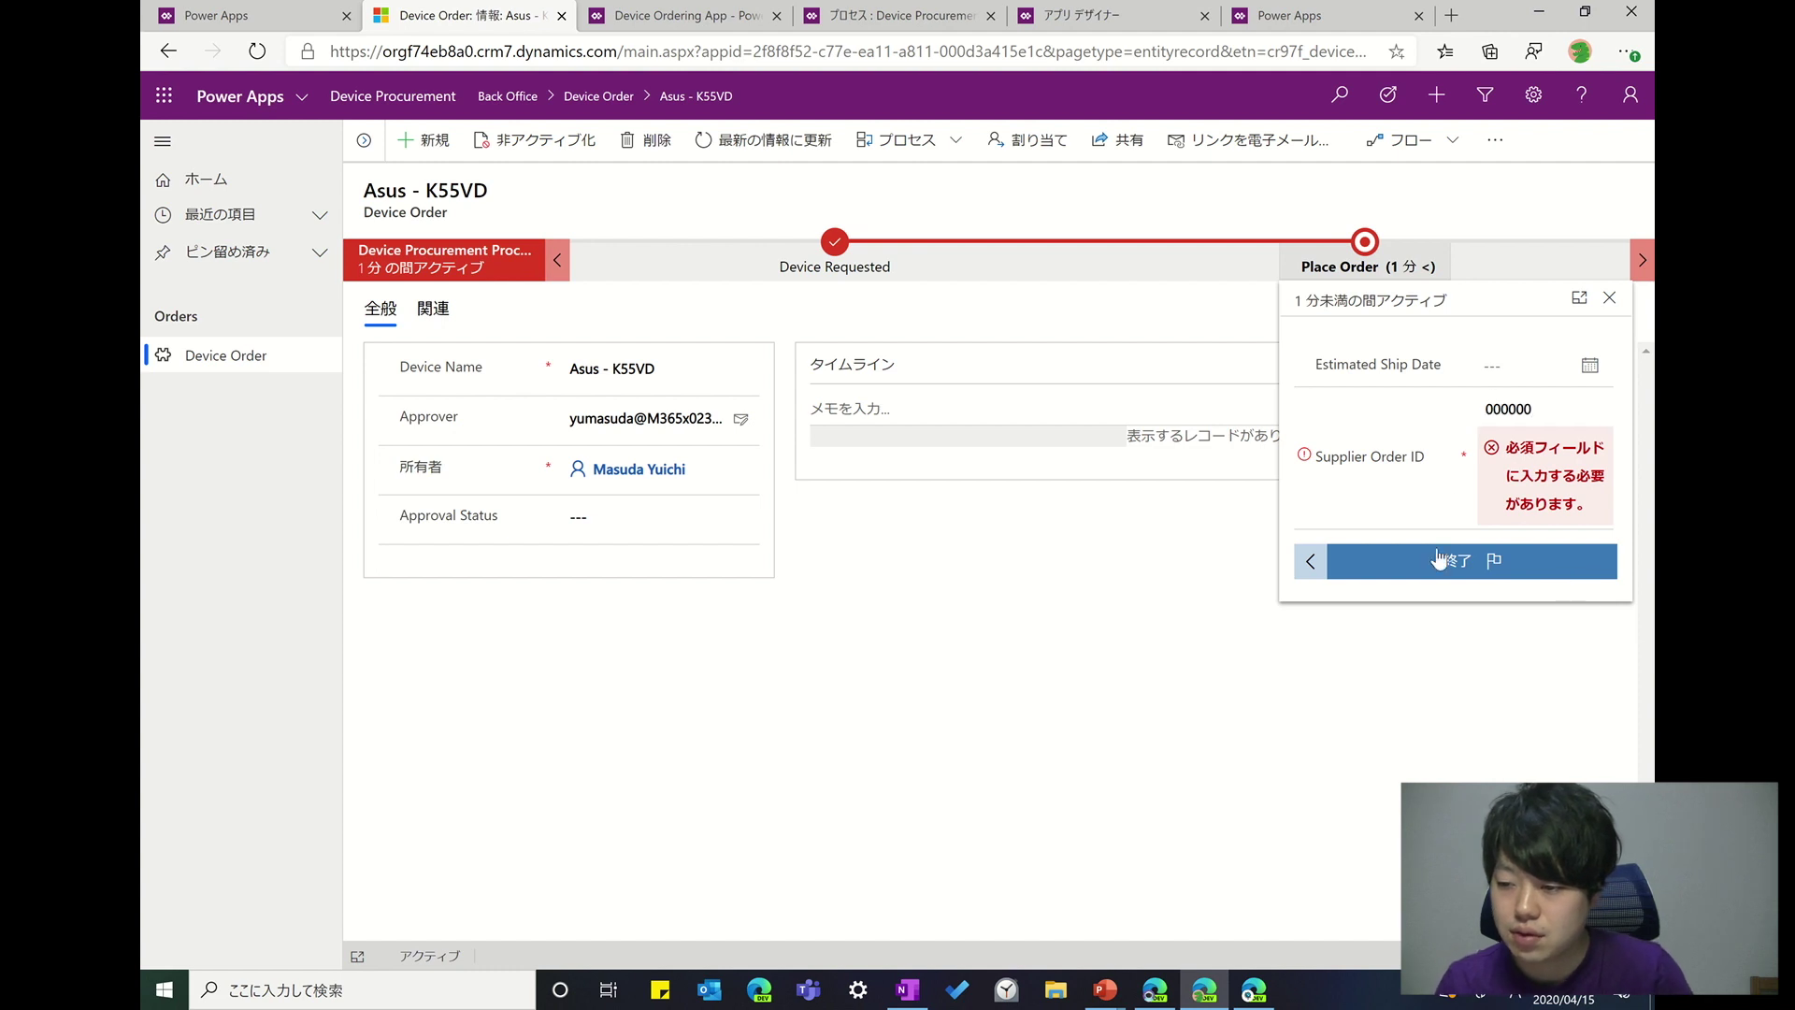
click(1464, 564)
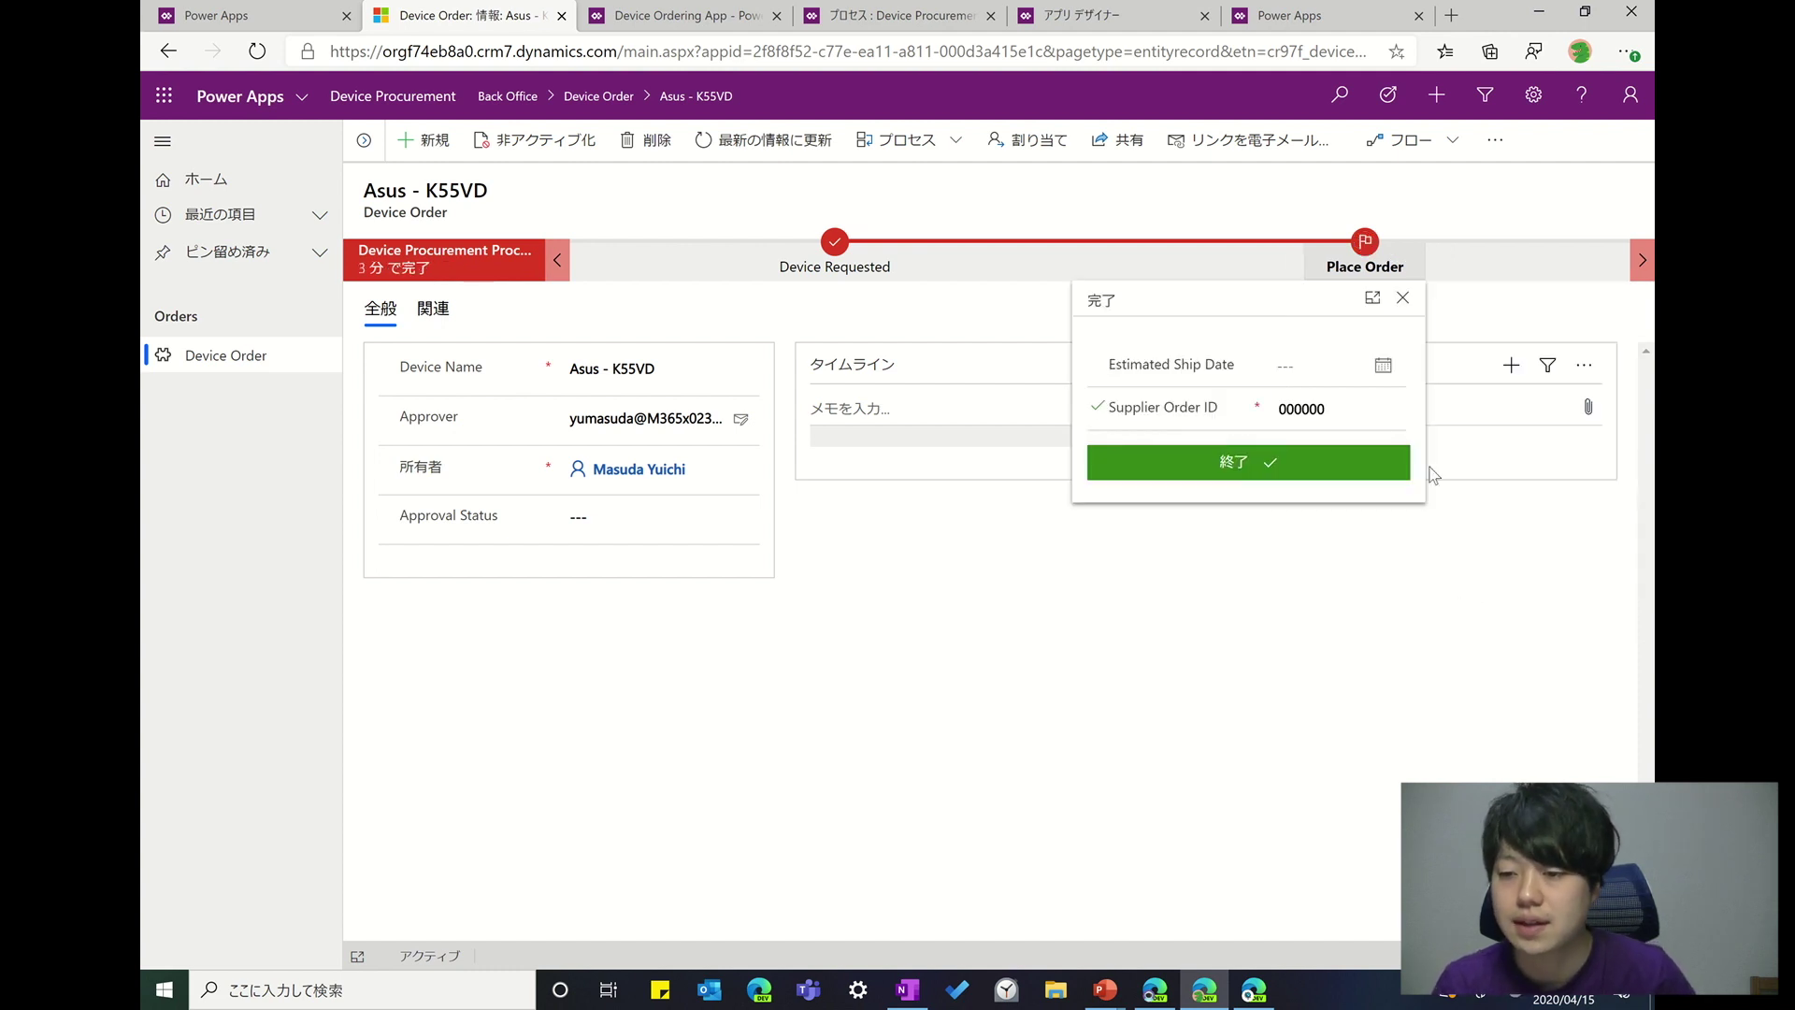
click(1487, 301)
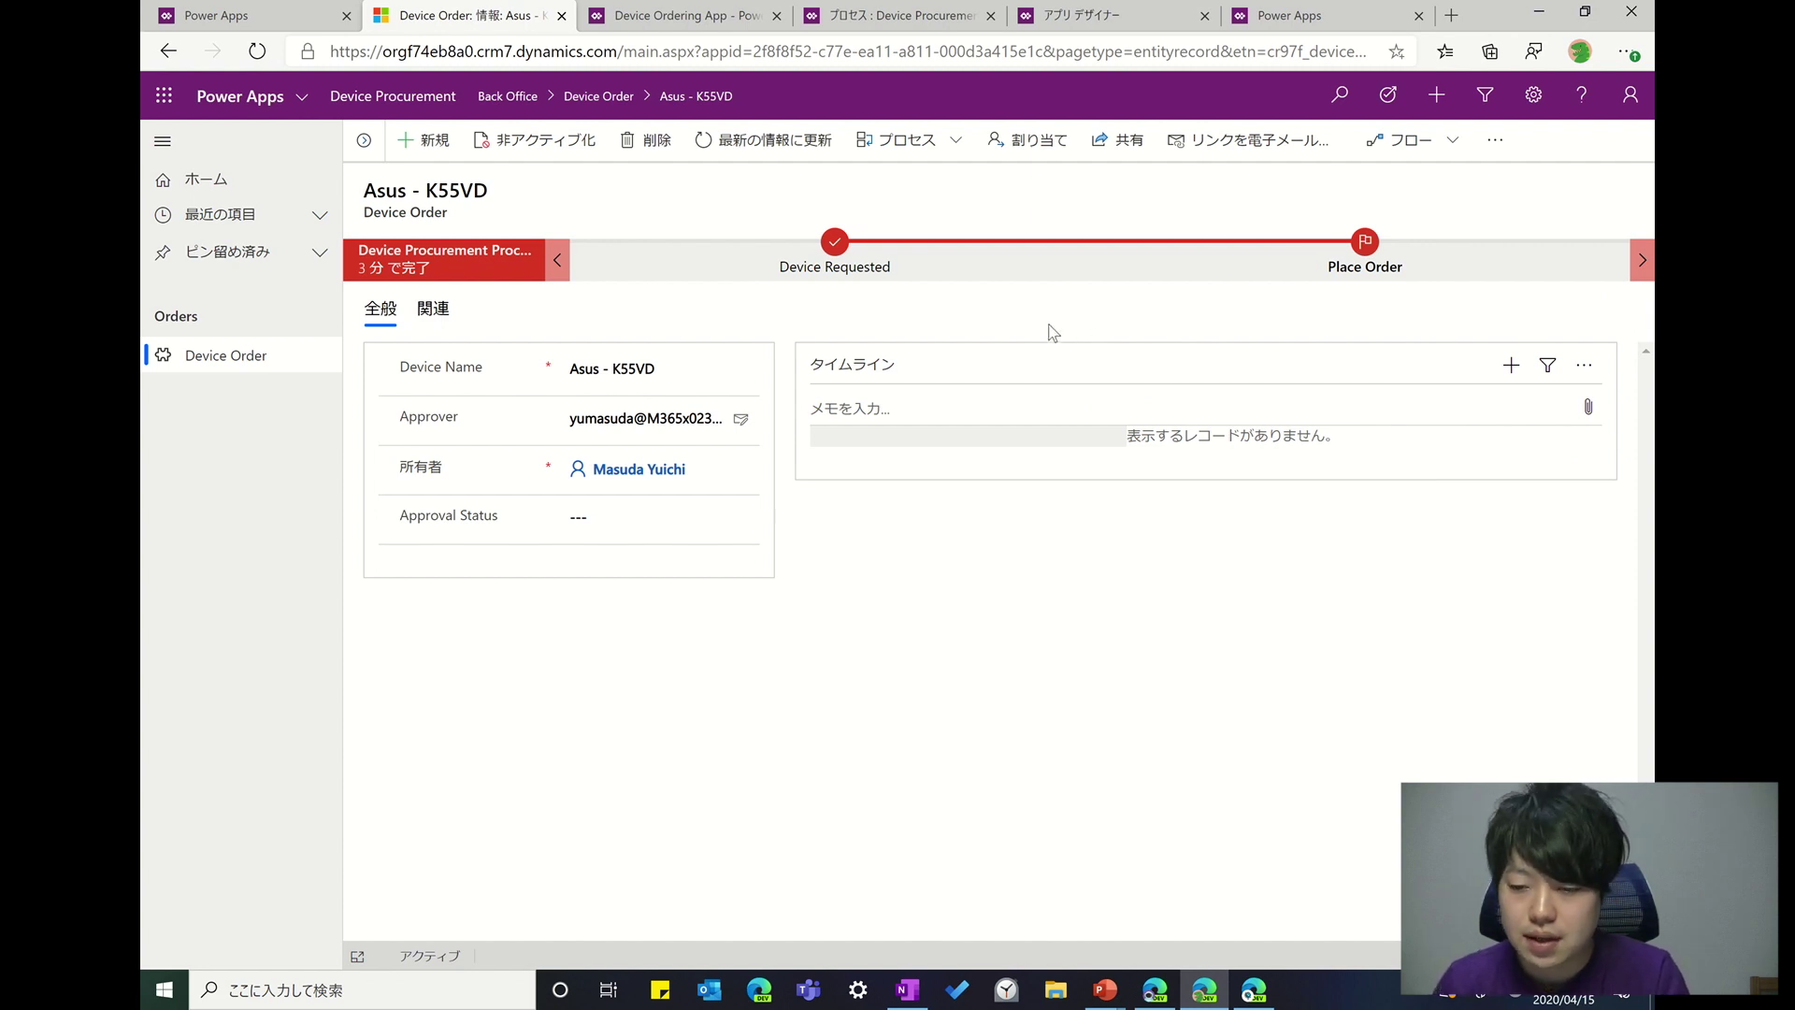
click(797, 256)
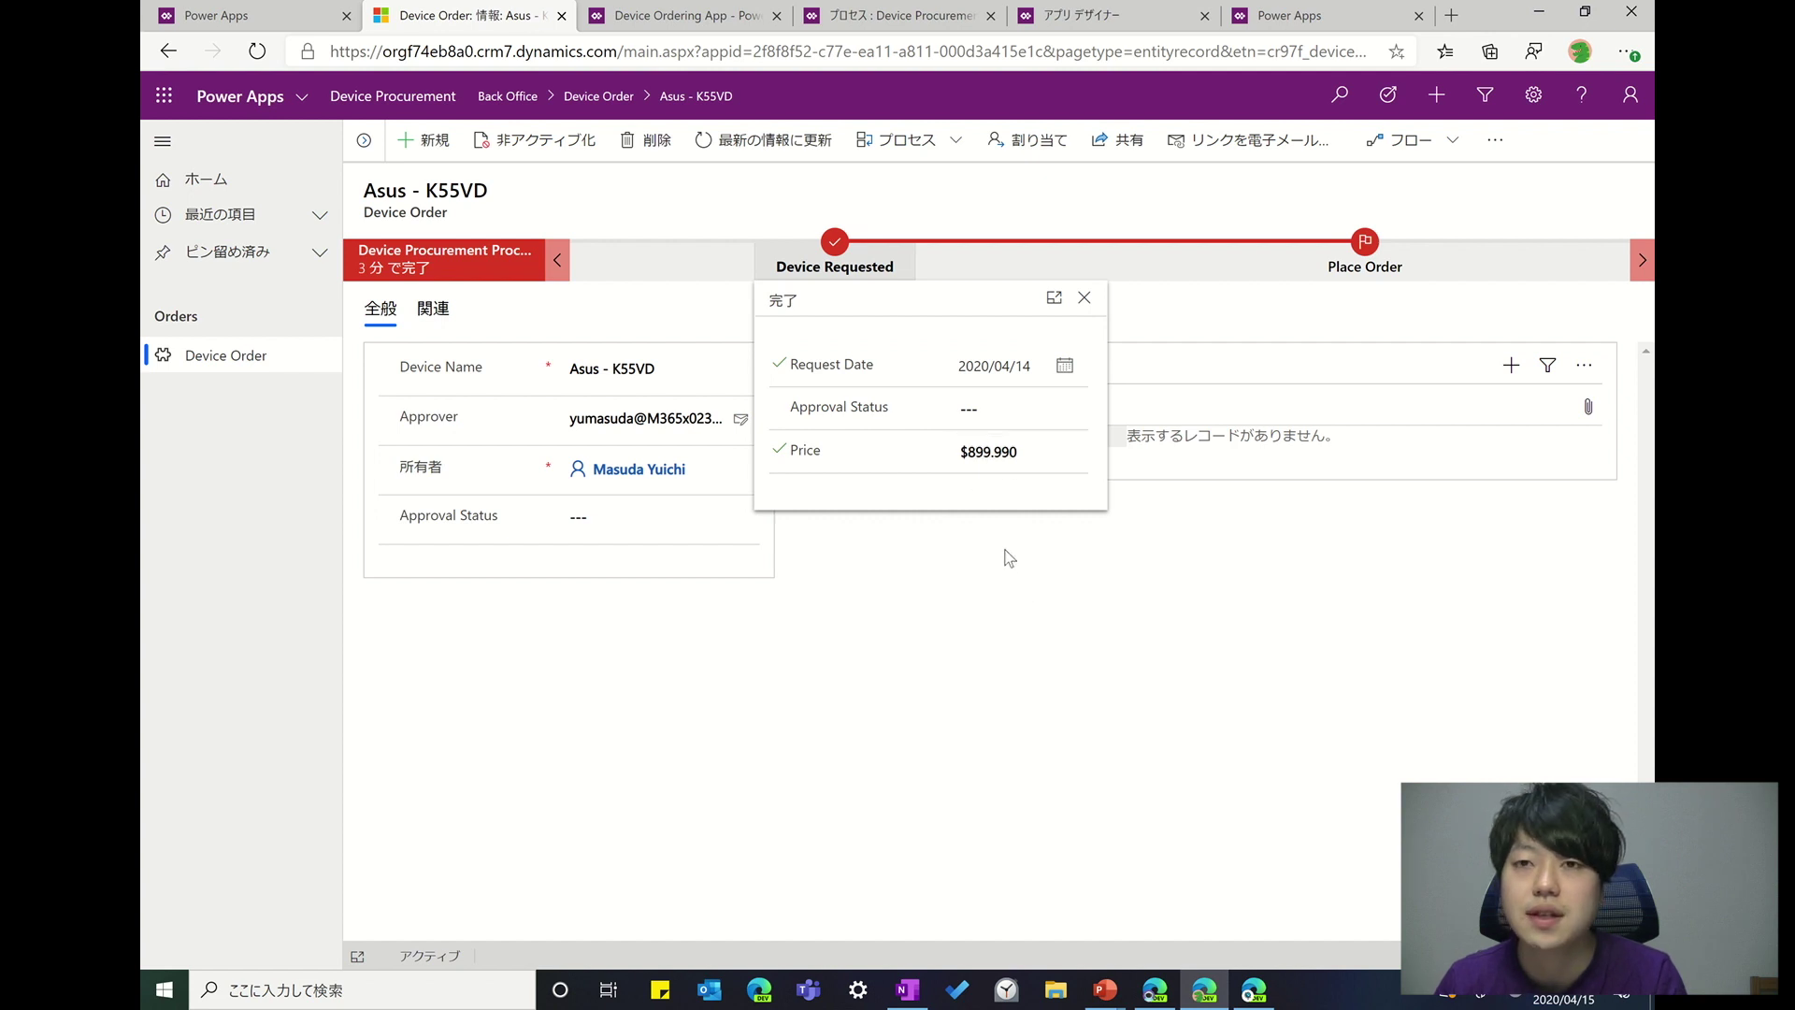
click(1092, 603)
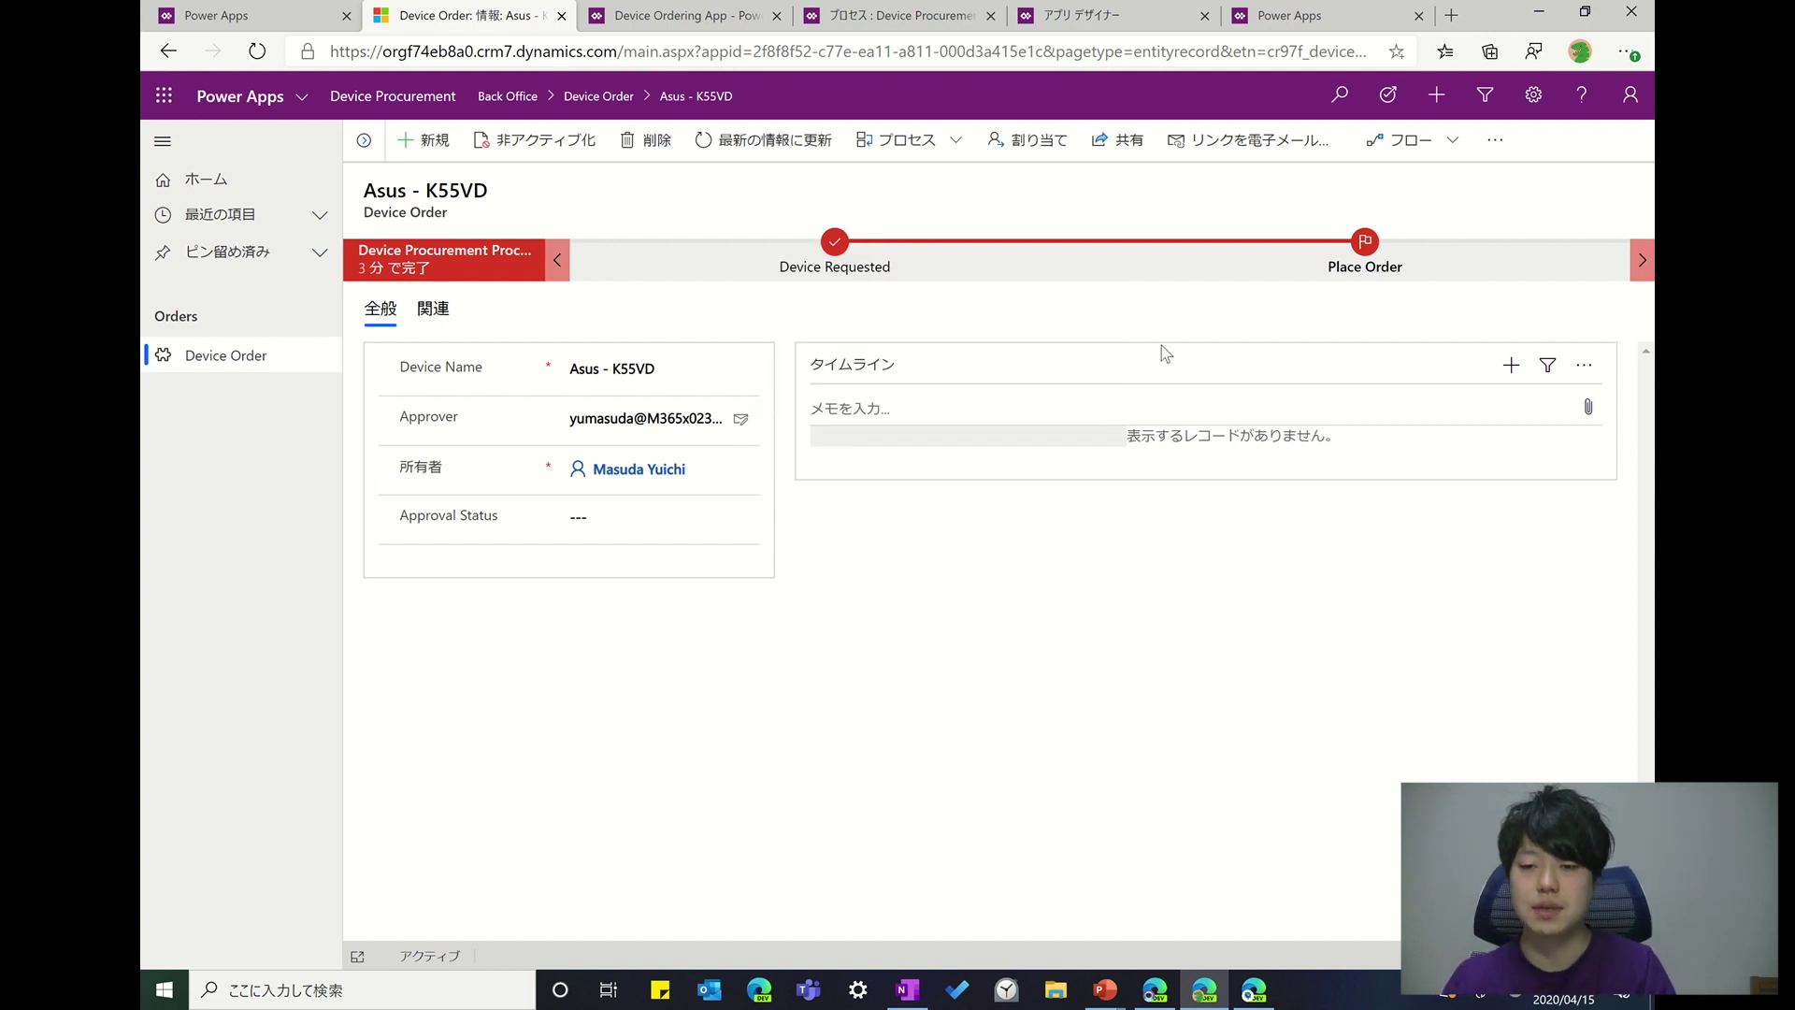
- Switch to the Device Ordering App, add the Asus G75VW to the comparison, and select it as the device to order
click(684, 21)
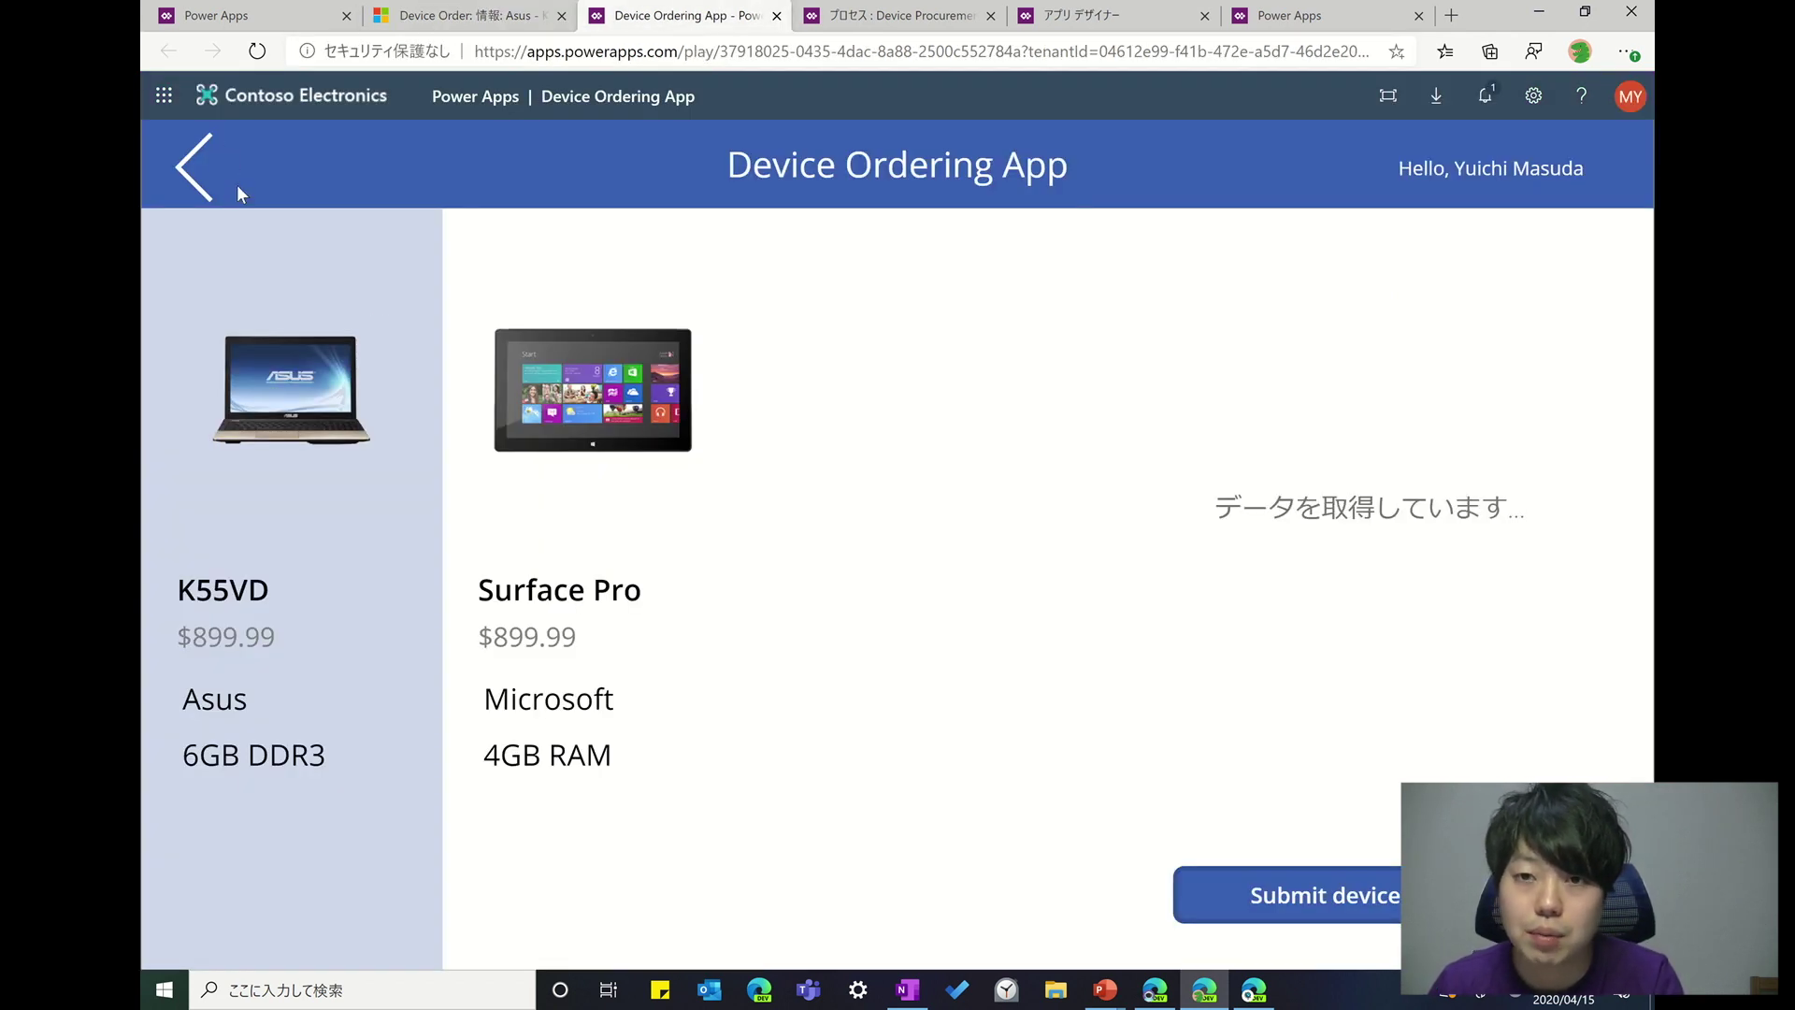
click(206, 161)
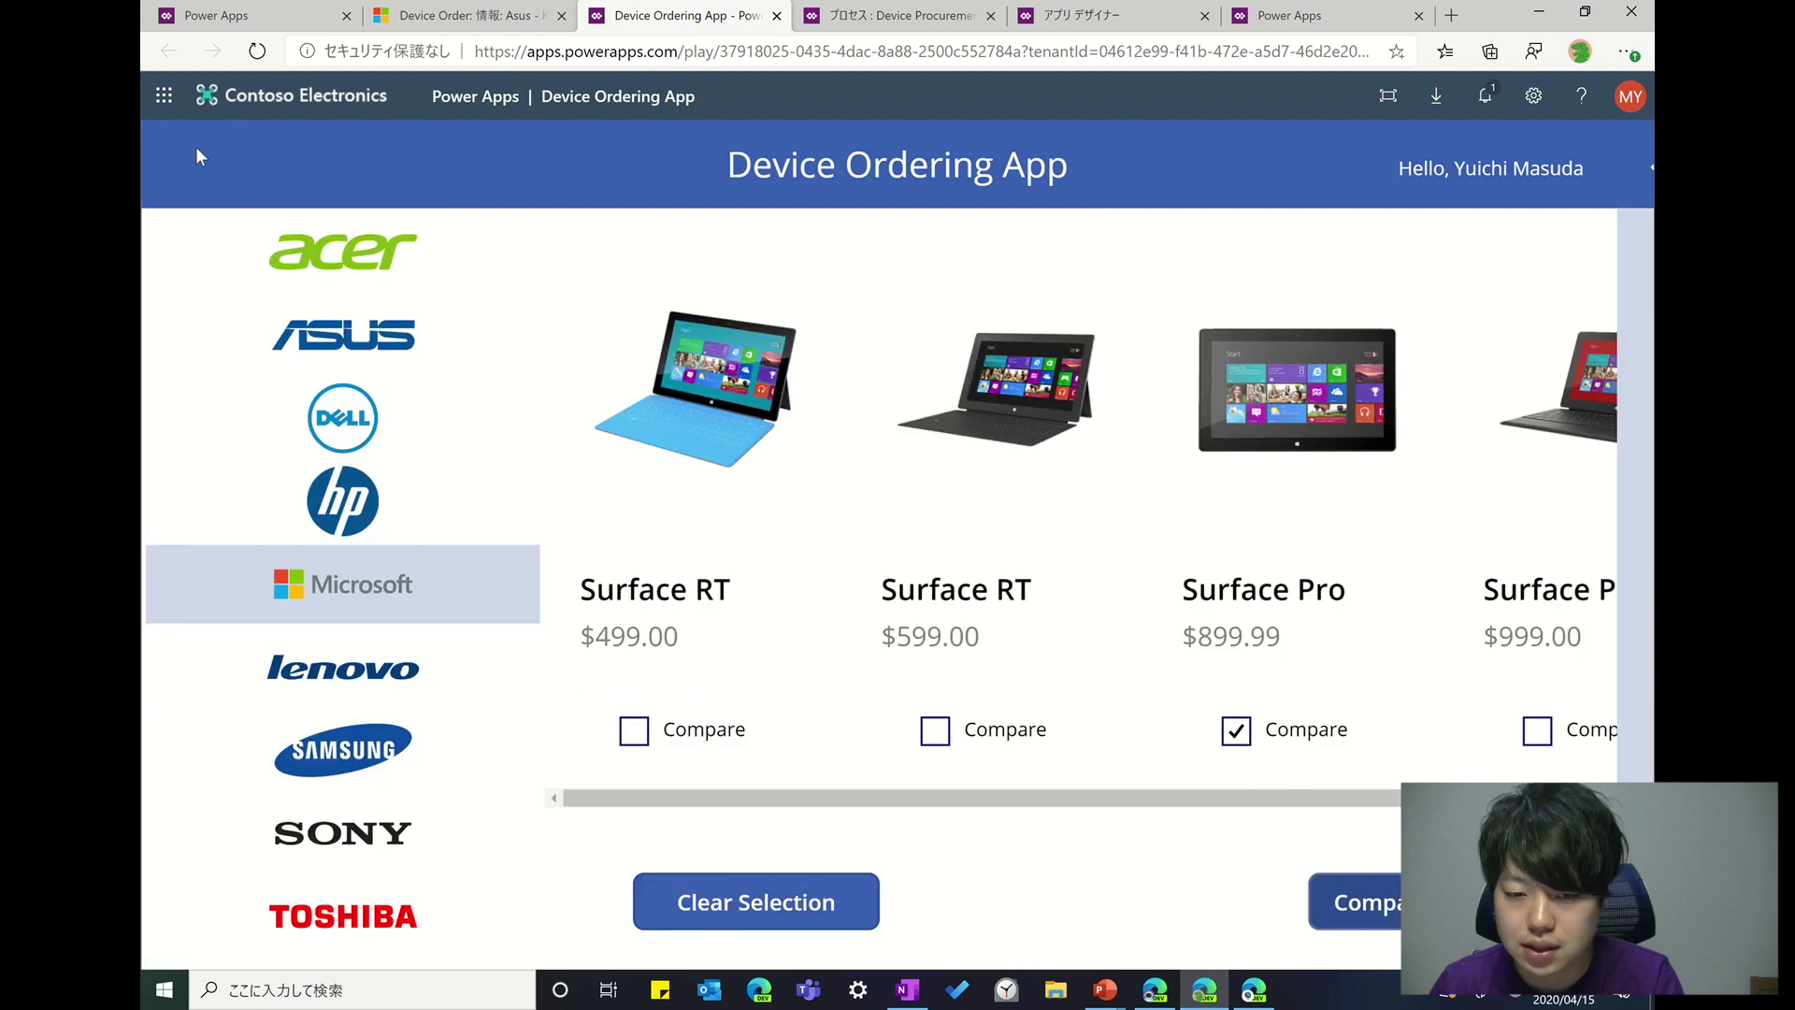
click(370, 306)
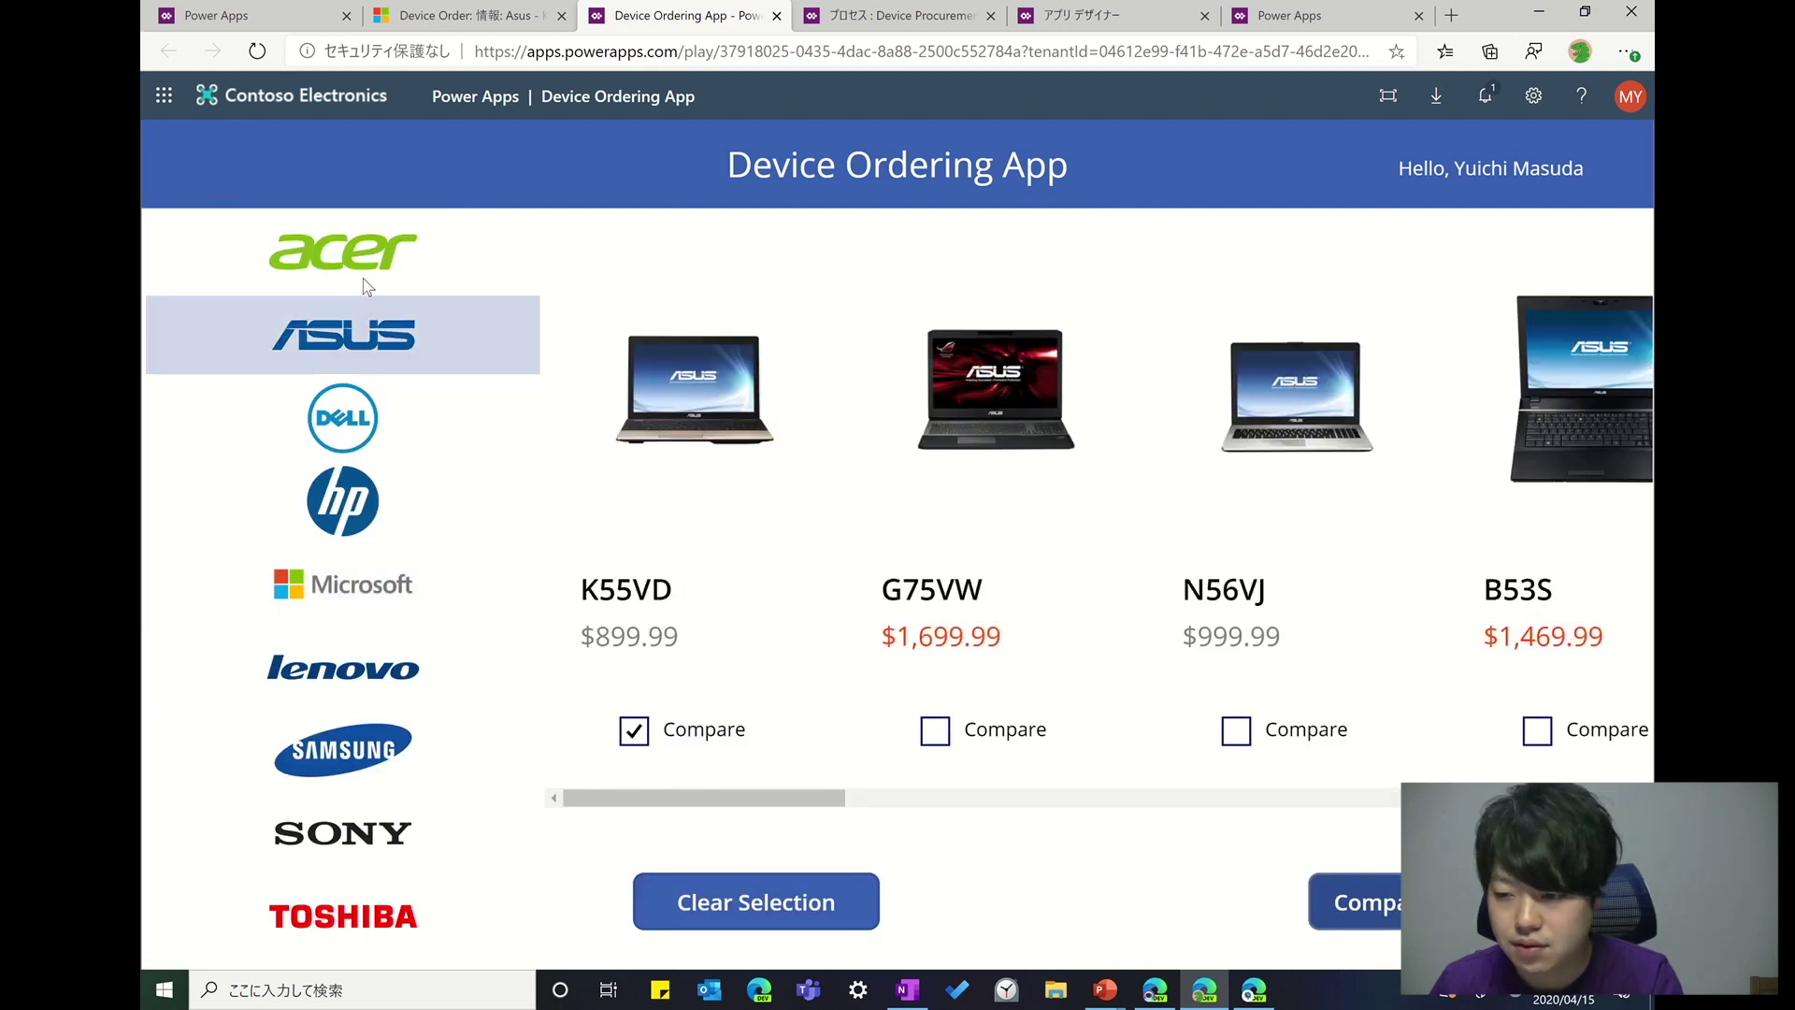
click(958, 732)
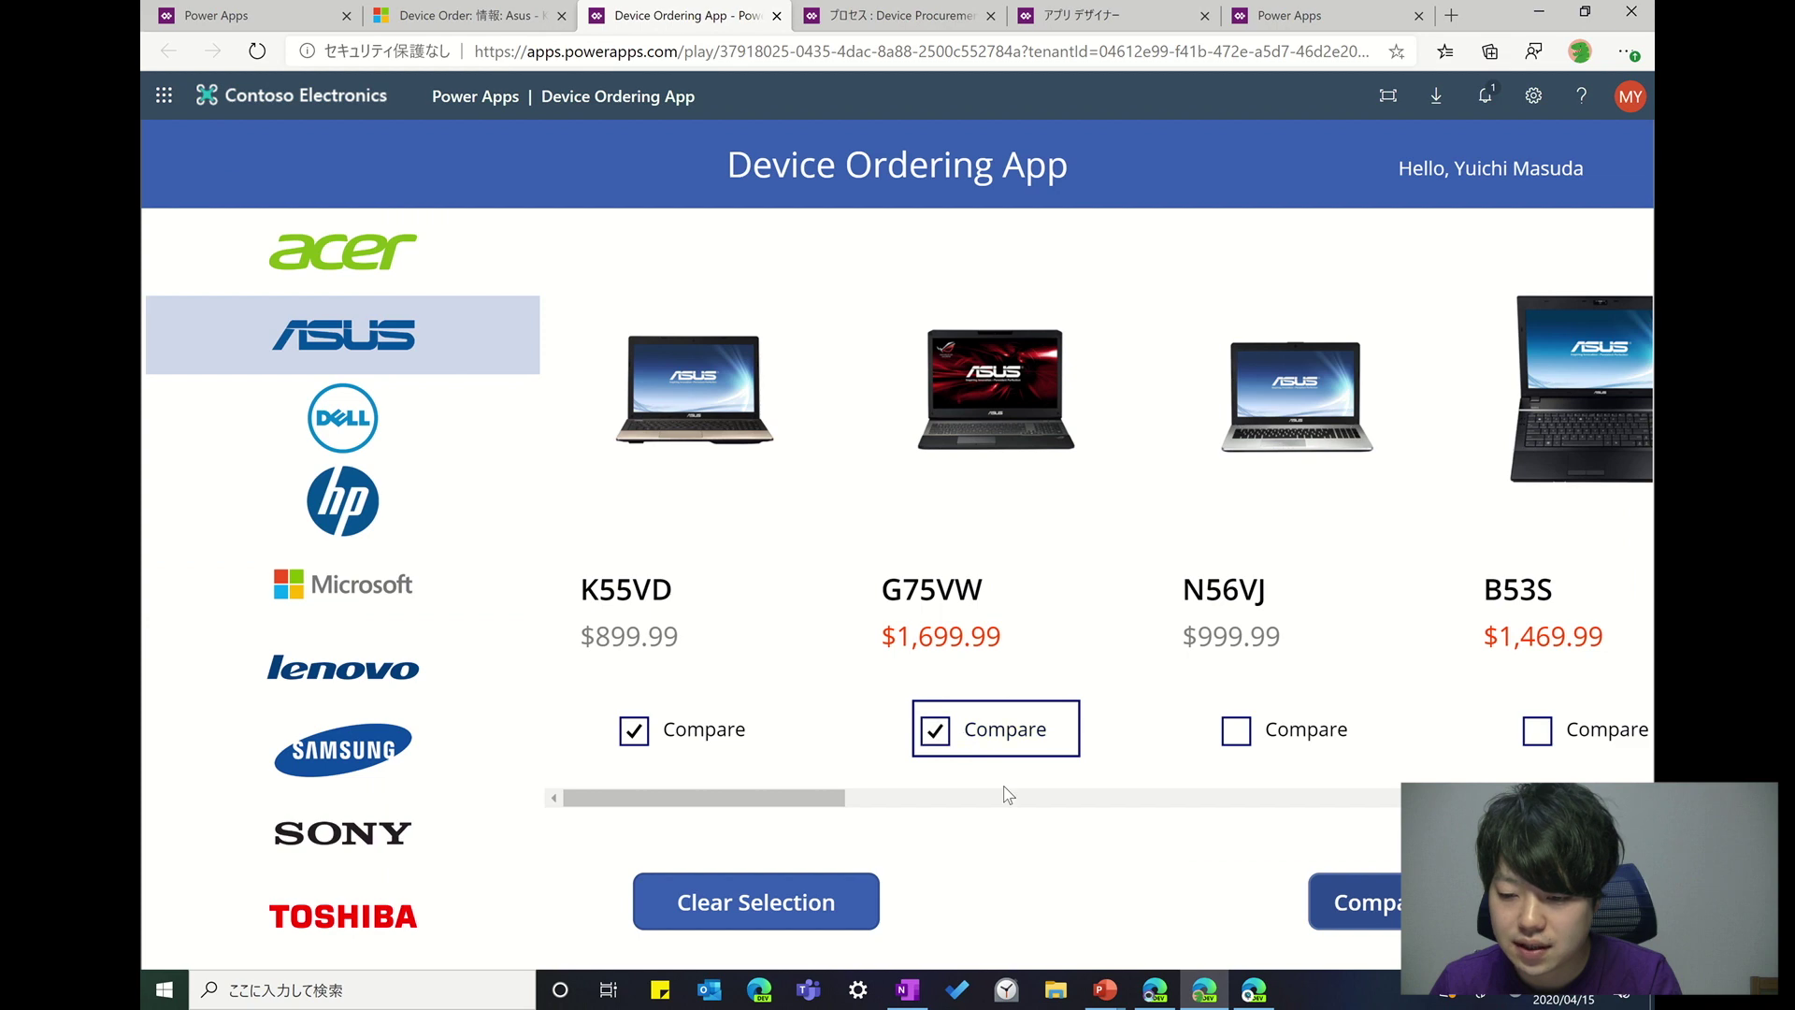
click(1356, 902)
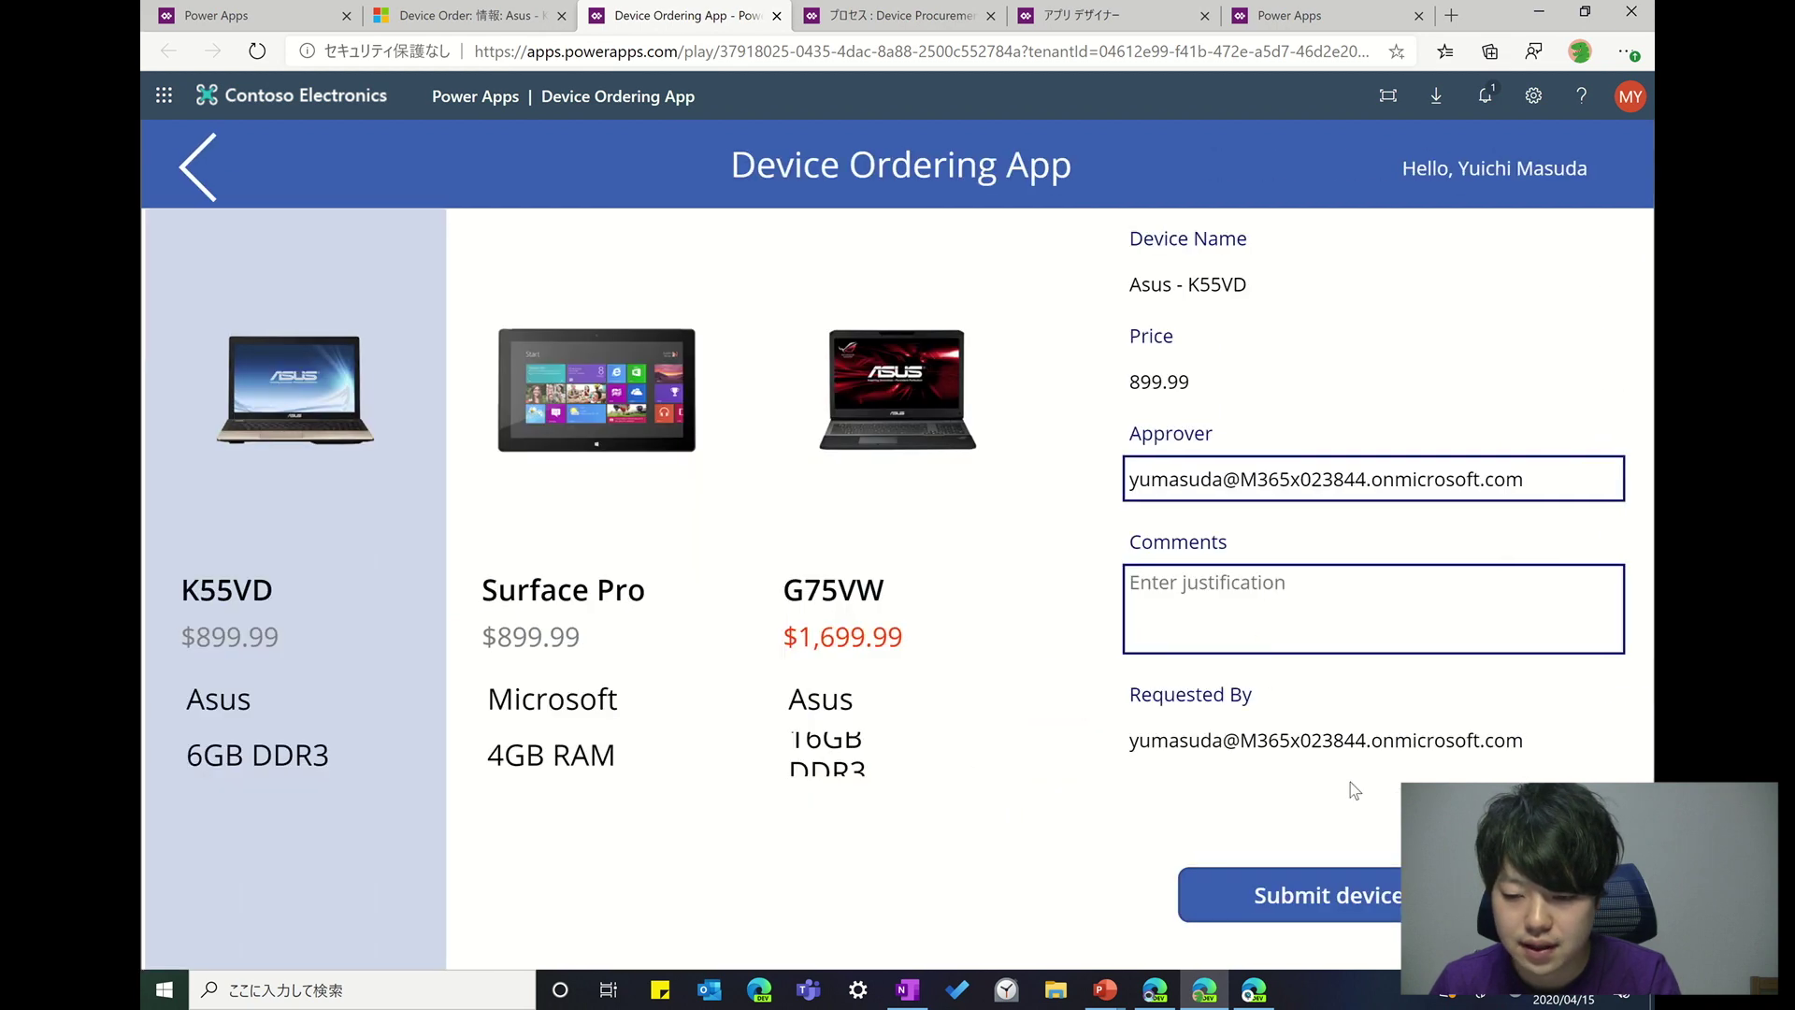
click(873, 370)
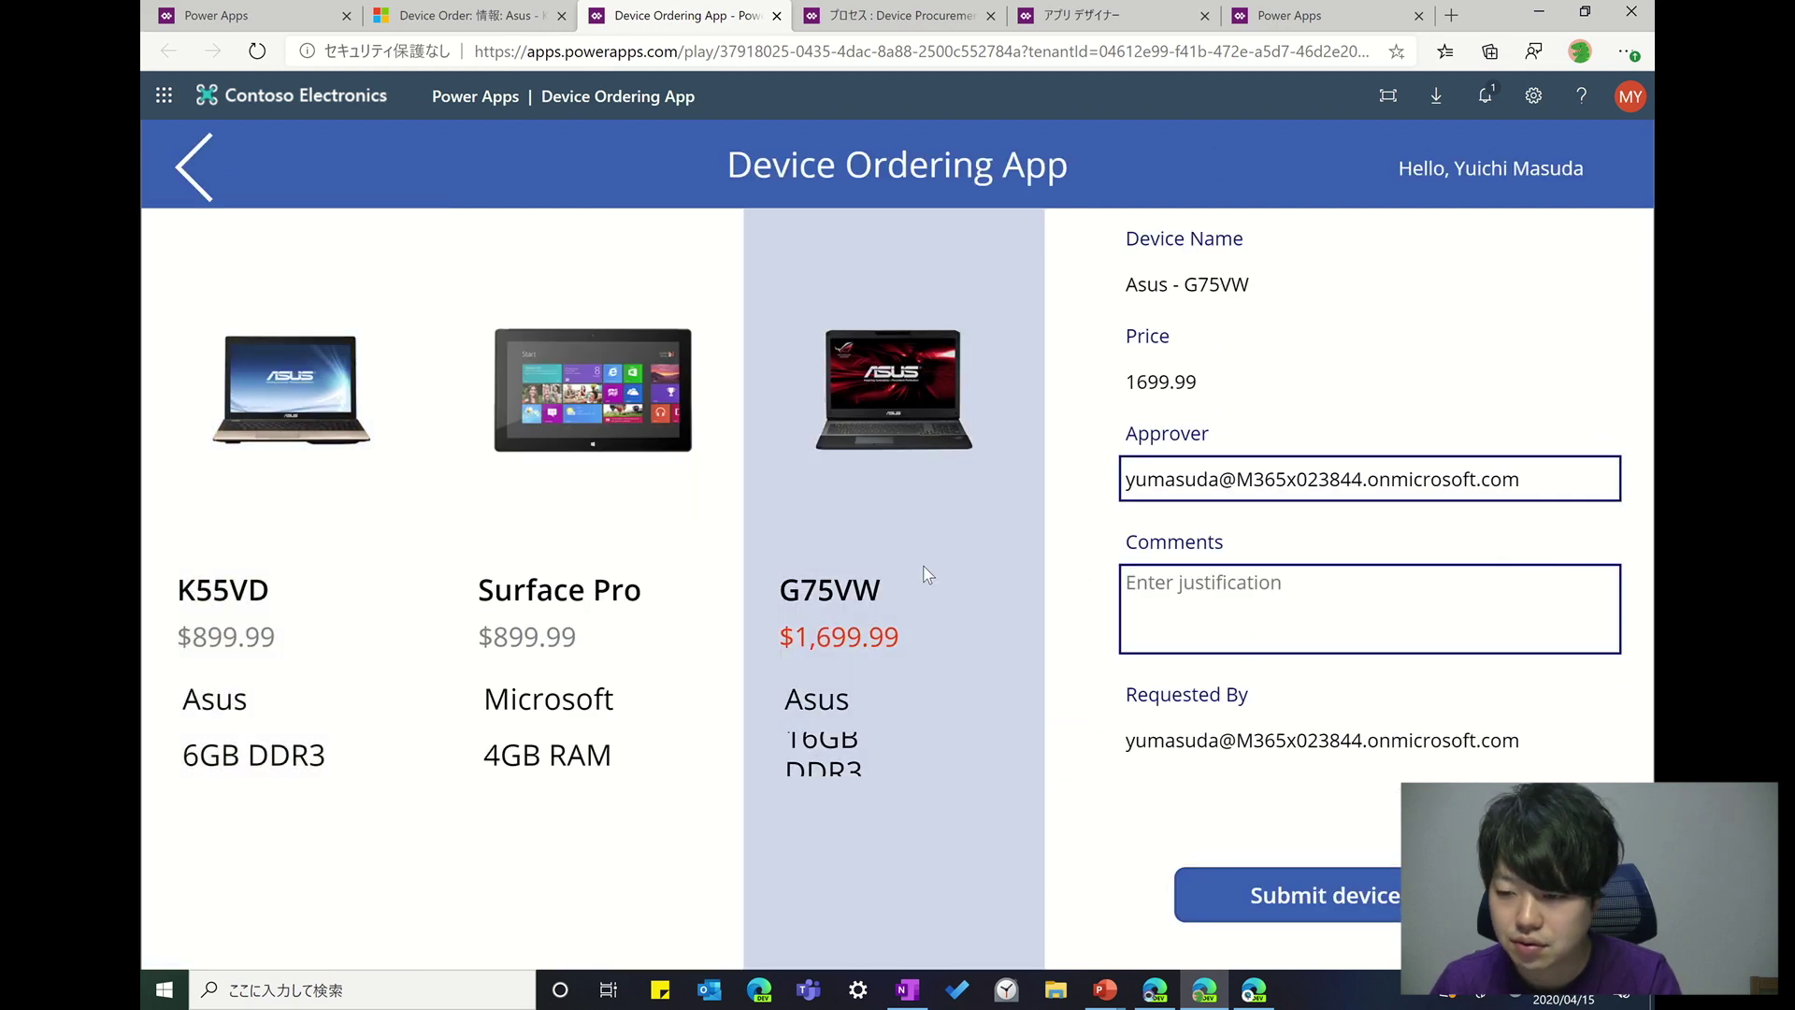
- Enter the comment 高いのにしてみました for the Asus - G75VW and submit the device request
click(1265, 582)
key(Zenkaku_Hankaku)
text(takainoni)
key(space)
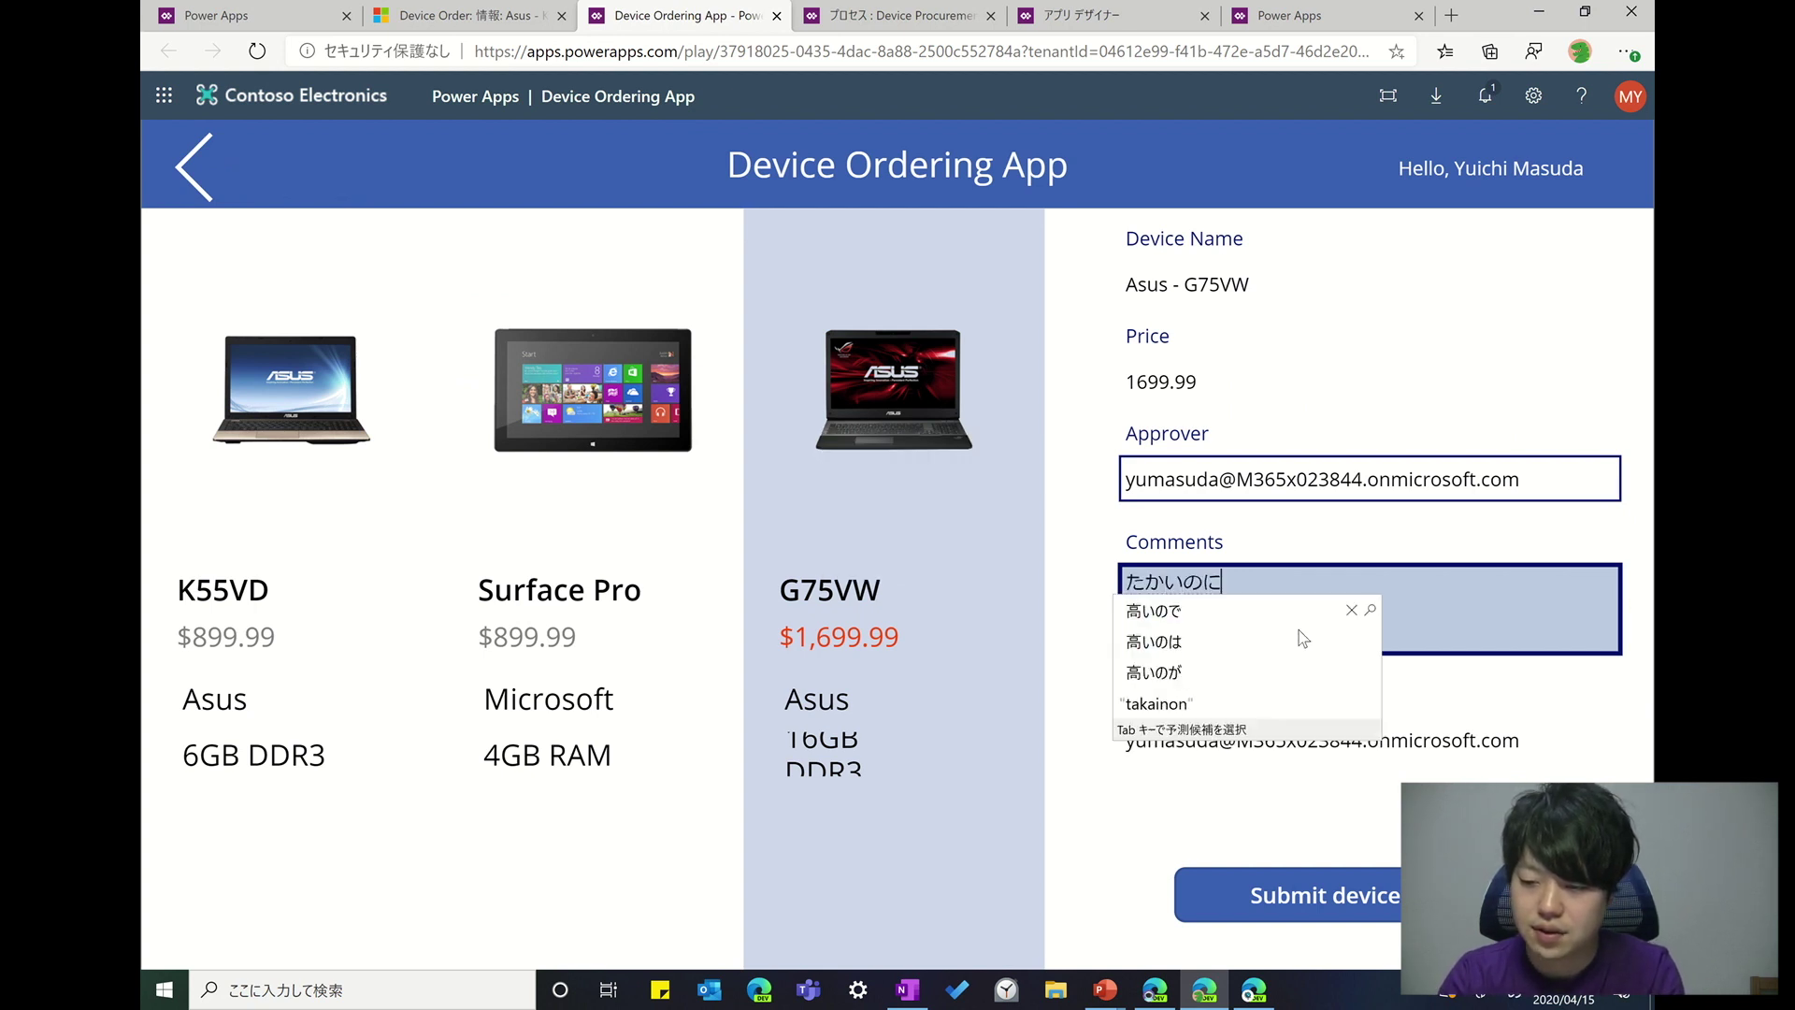
key(Return)
text(shitemimashita)
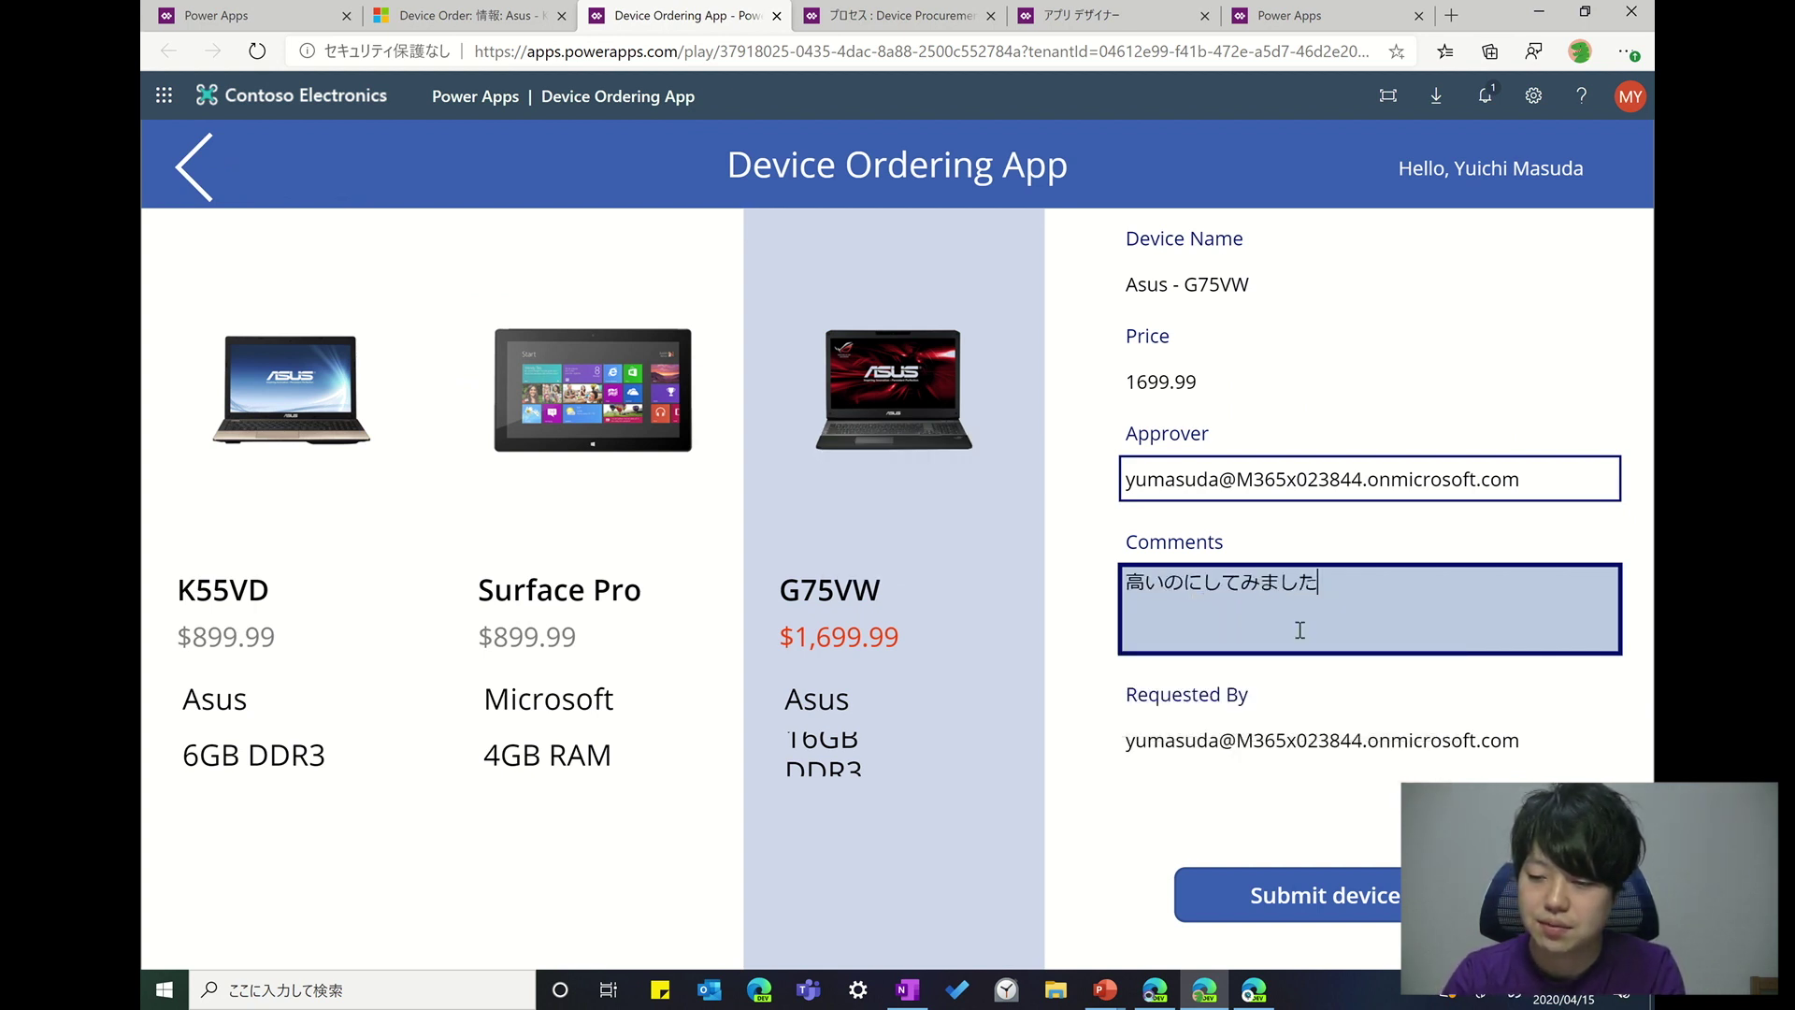
key(Return)
click(1370, 879)
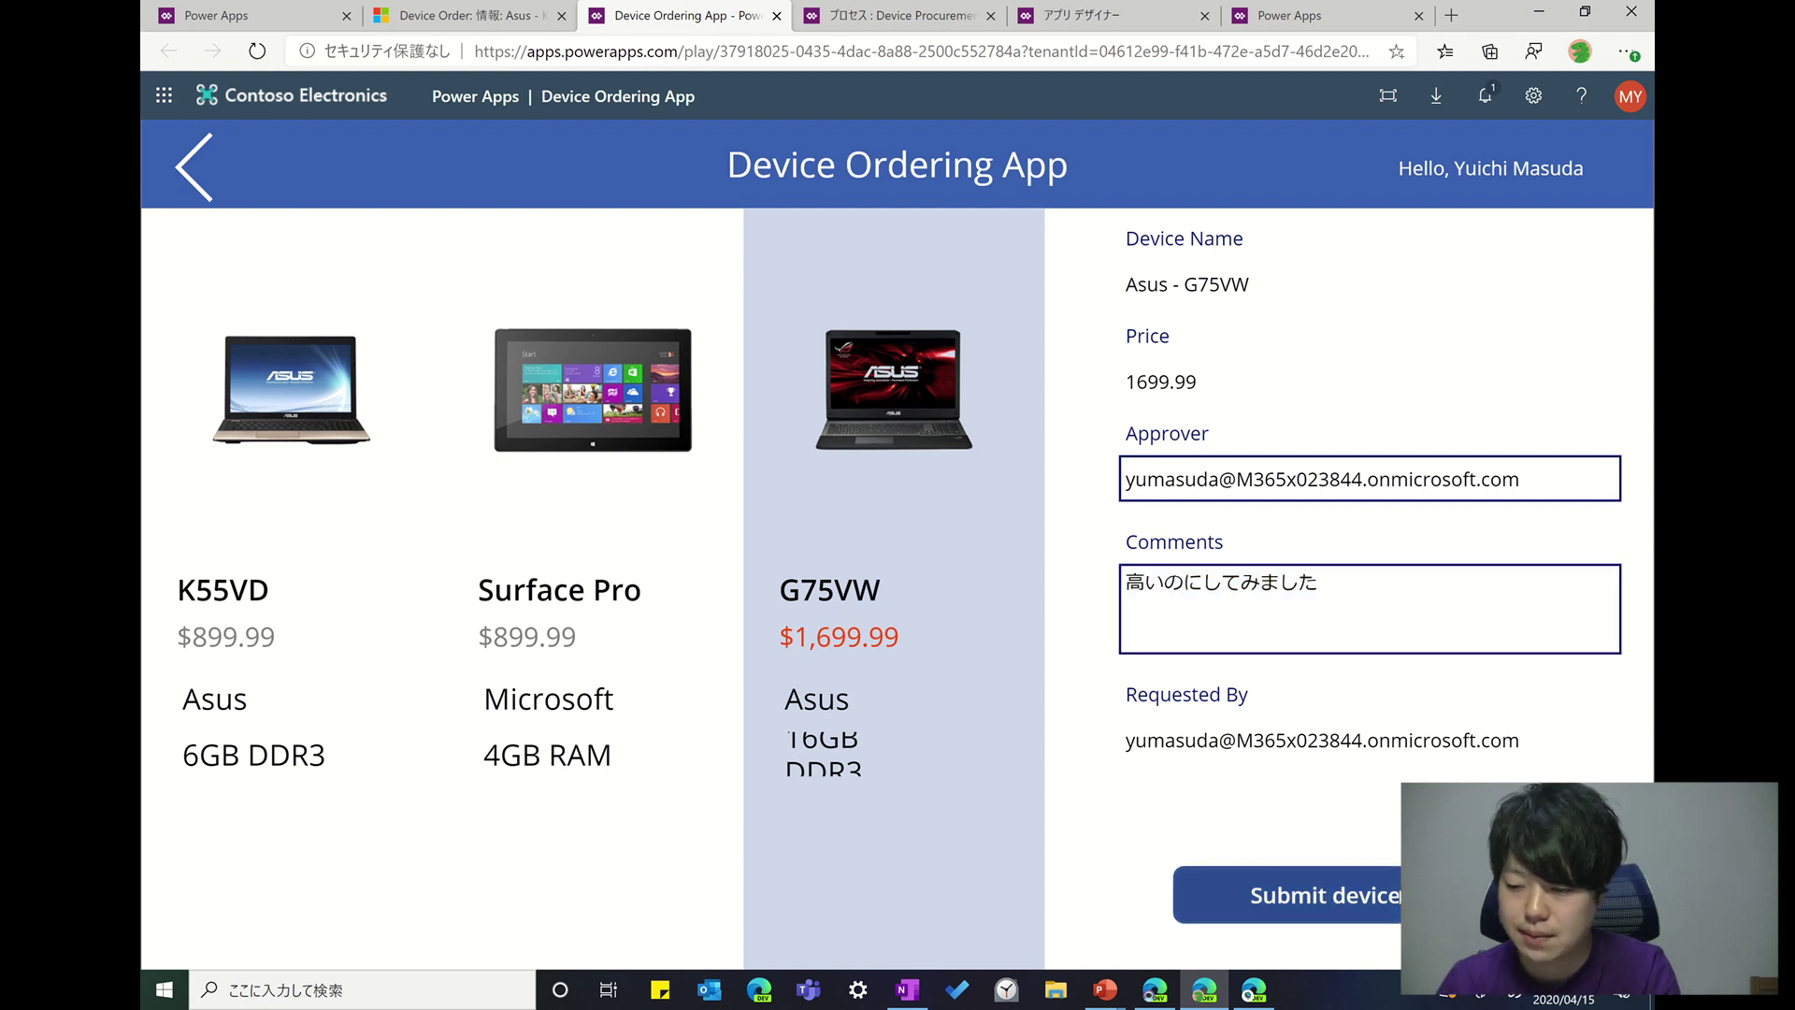
- Switch to Device Procurement and open the Asus - G75VW record from the active Device Order list
click(472, 14)
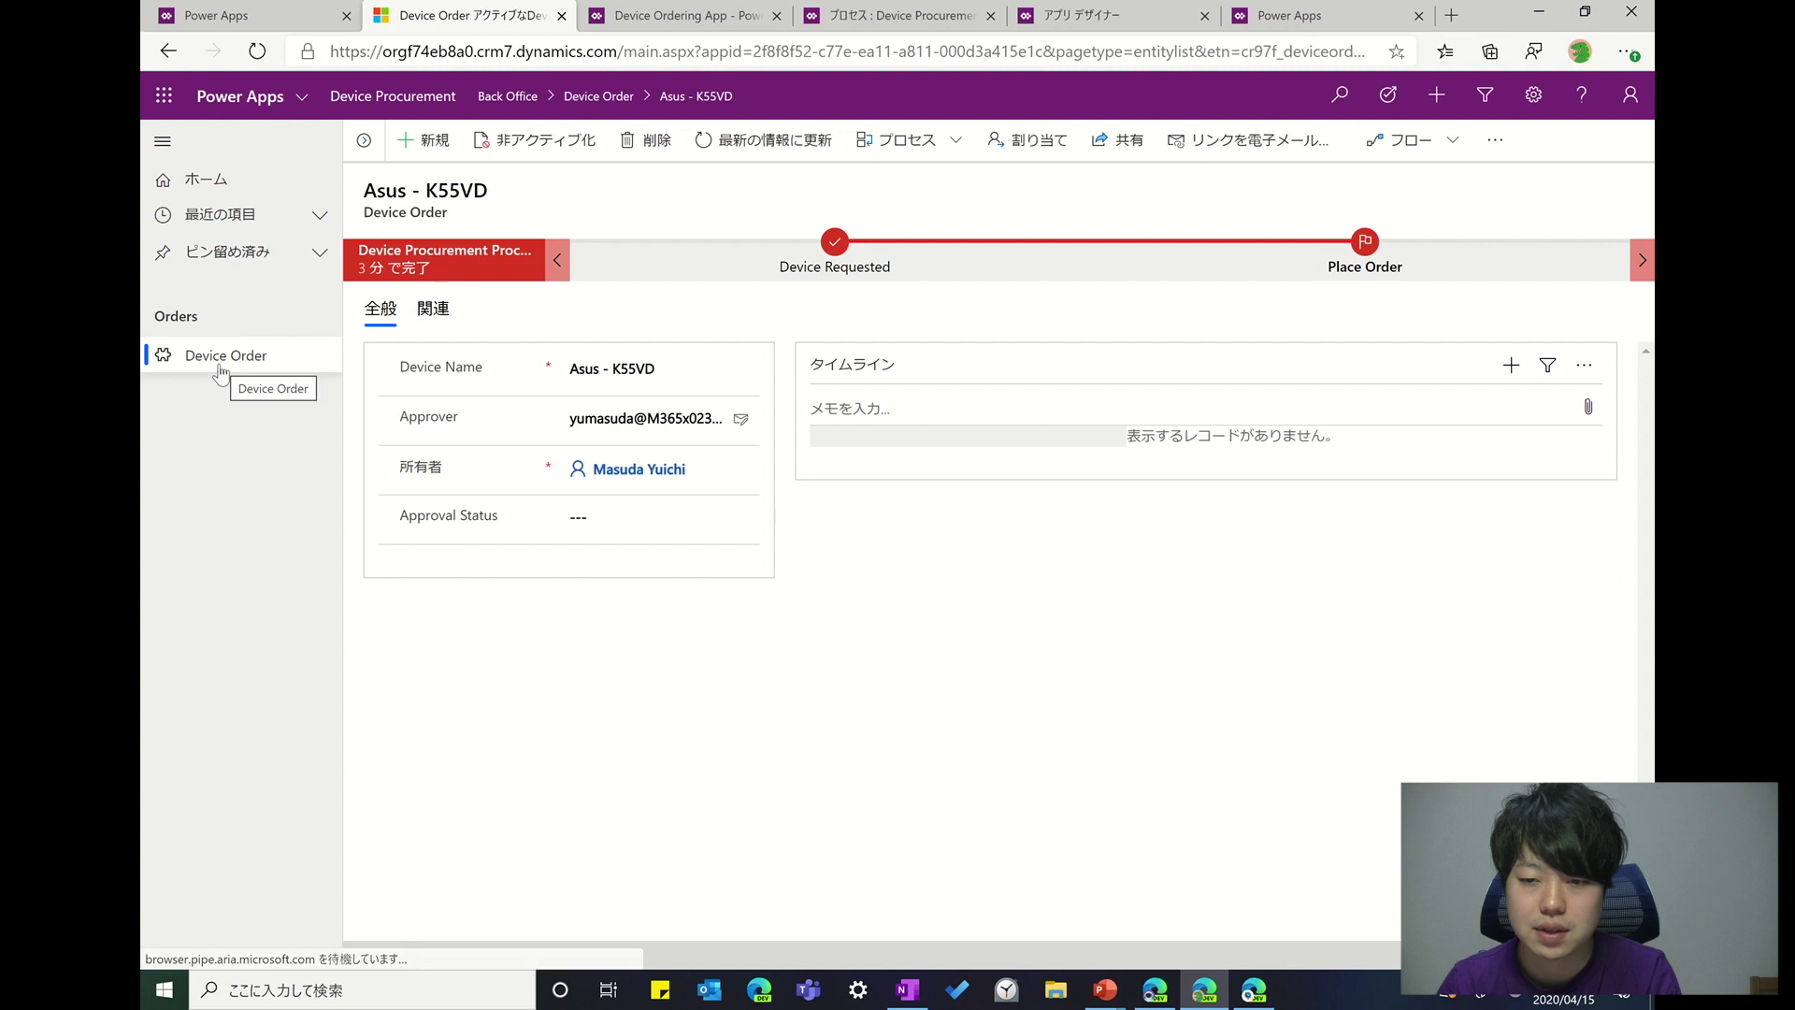
click(236, 356)
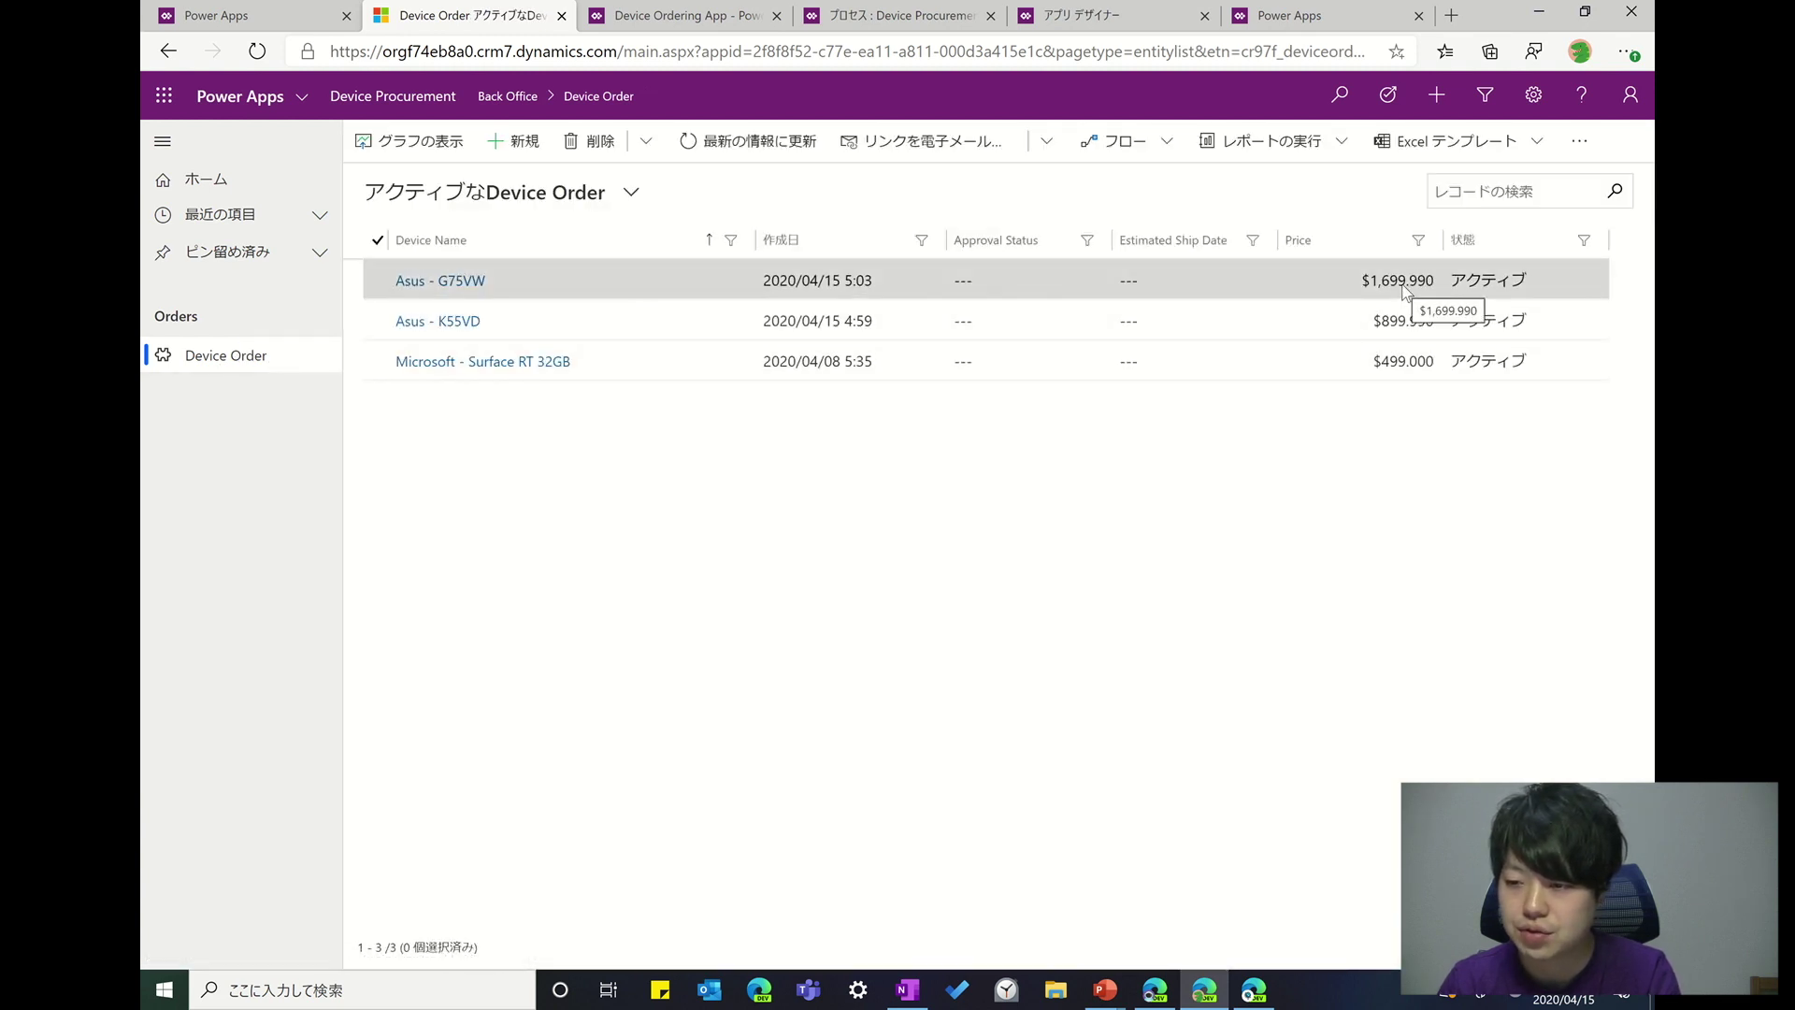
click(439, 281)
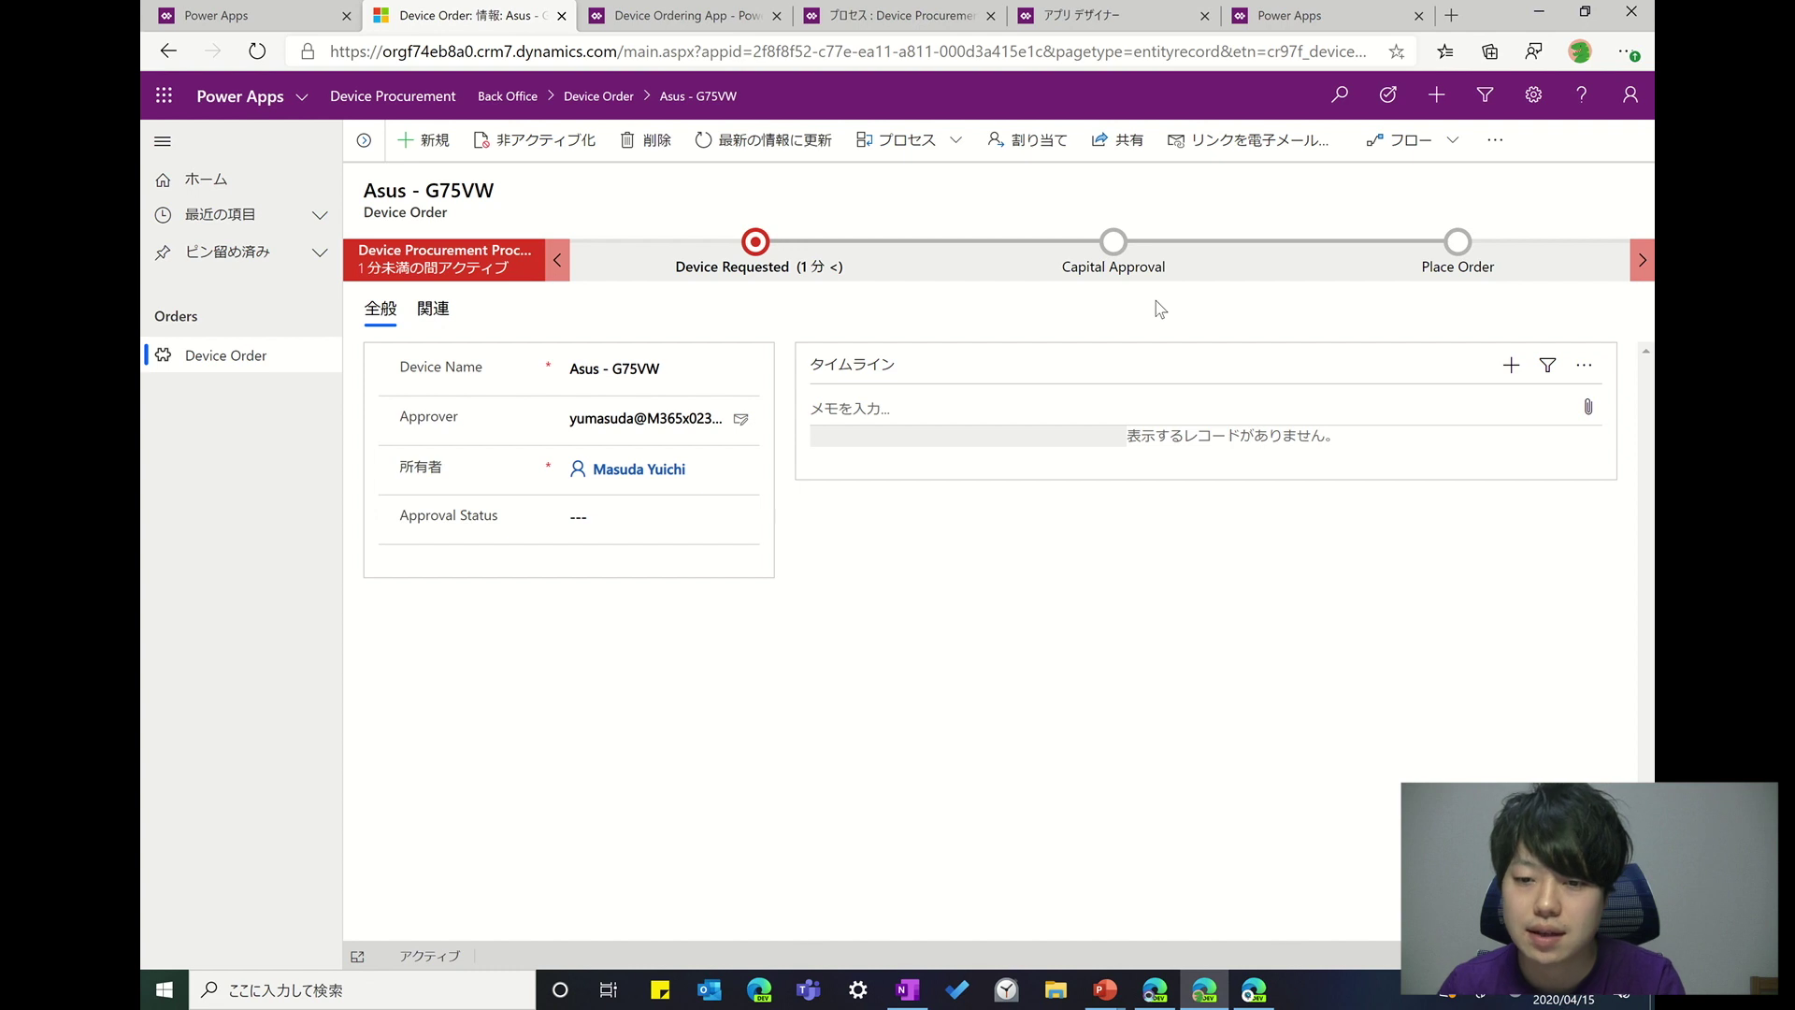
- Advance the Asus - G75VW order to Capital Approval, set Capital Approved to はい, and move on to the Place Order stage
click(772, 278)
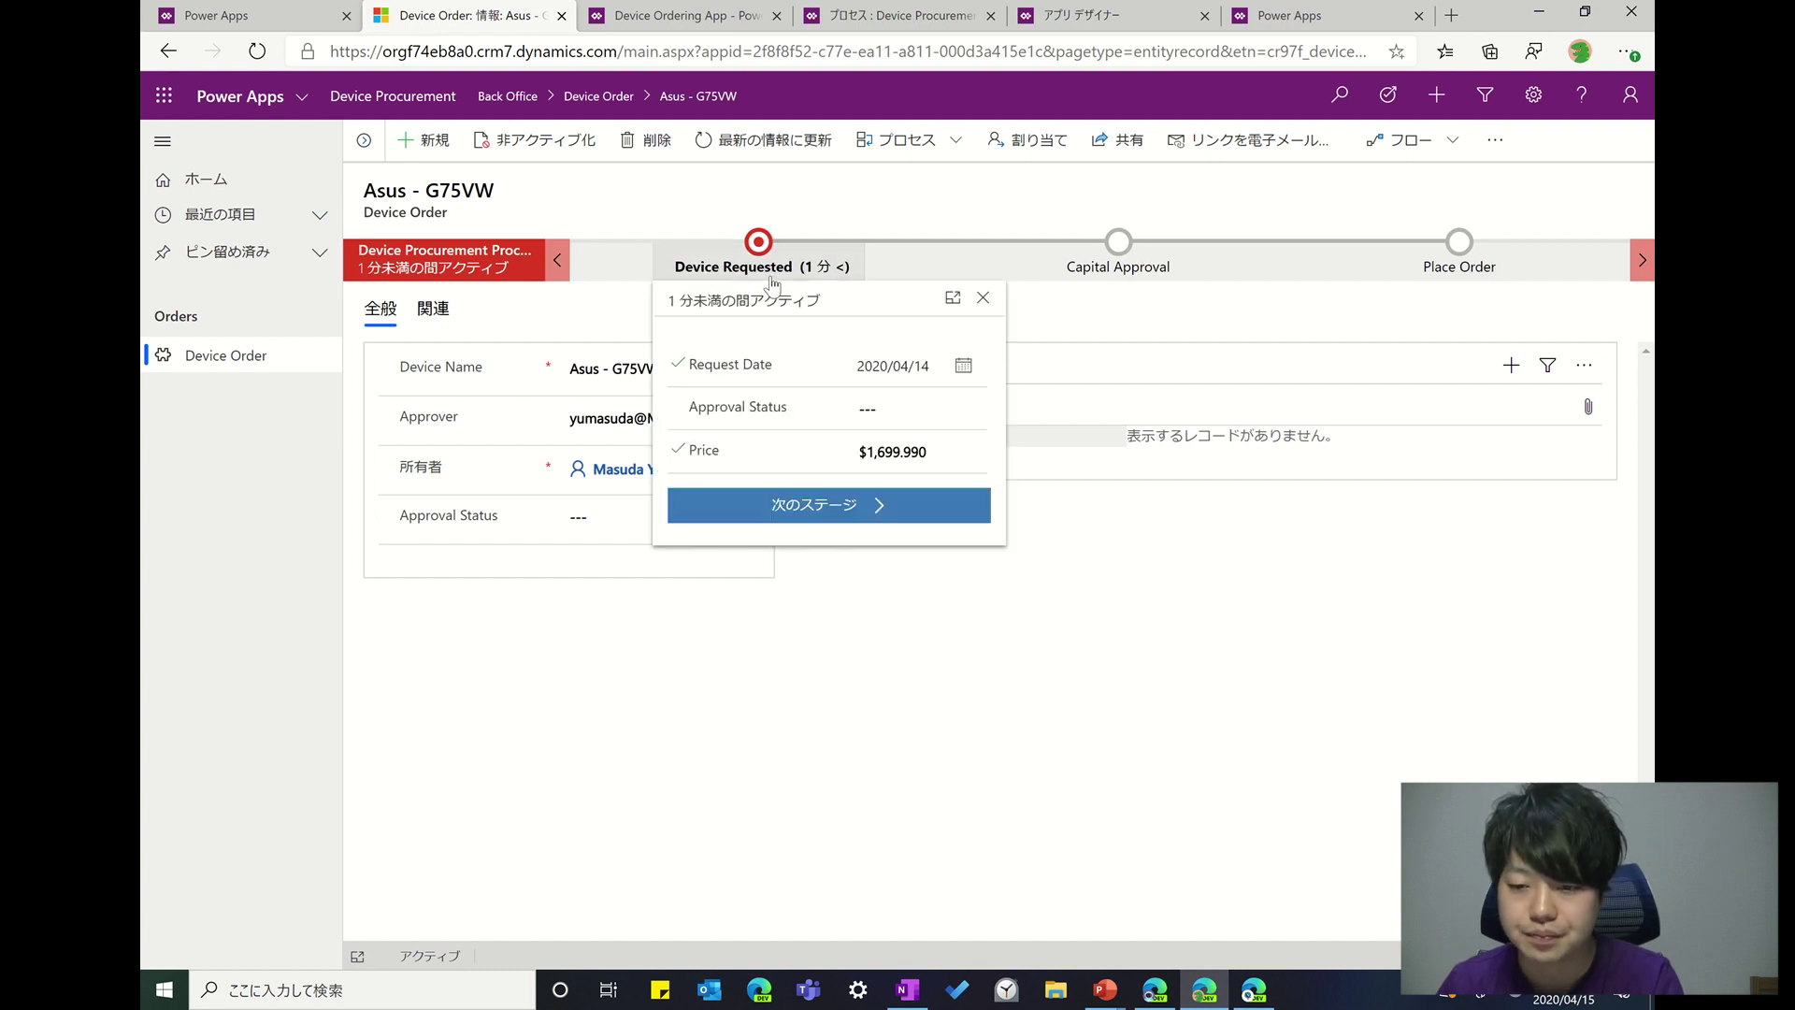
click(880, 509)
click(1241, 374)
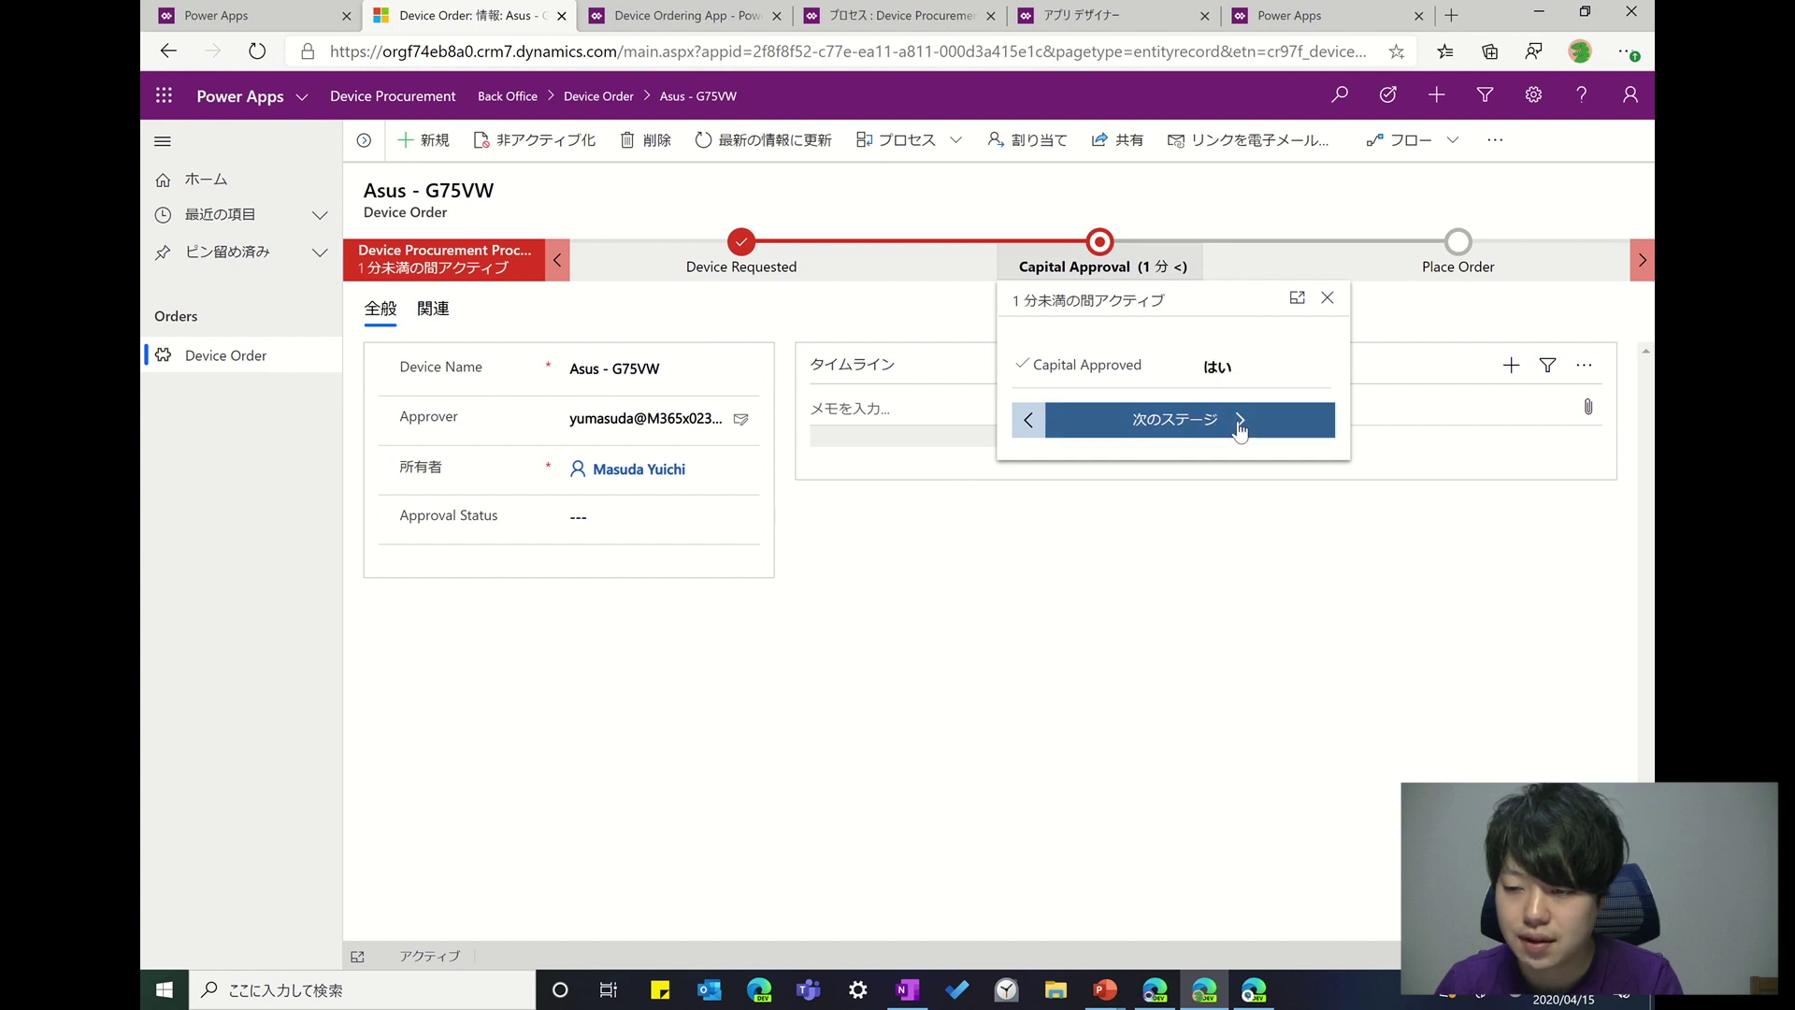
click(1241, 423)
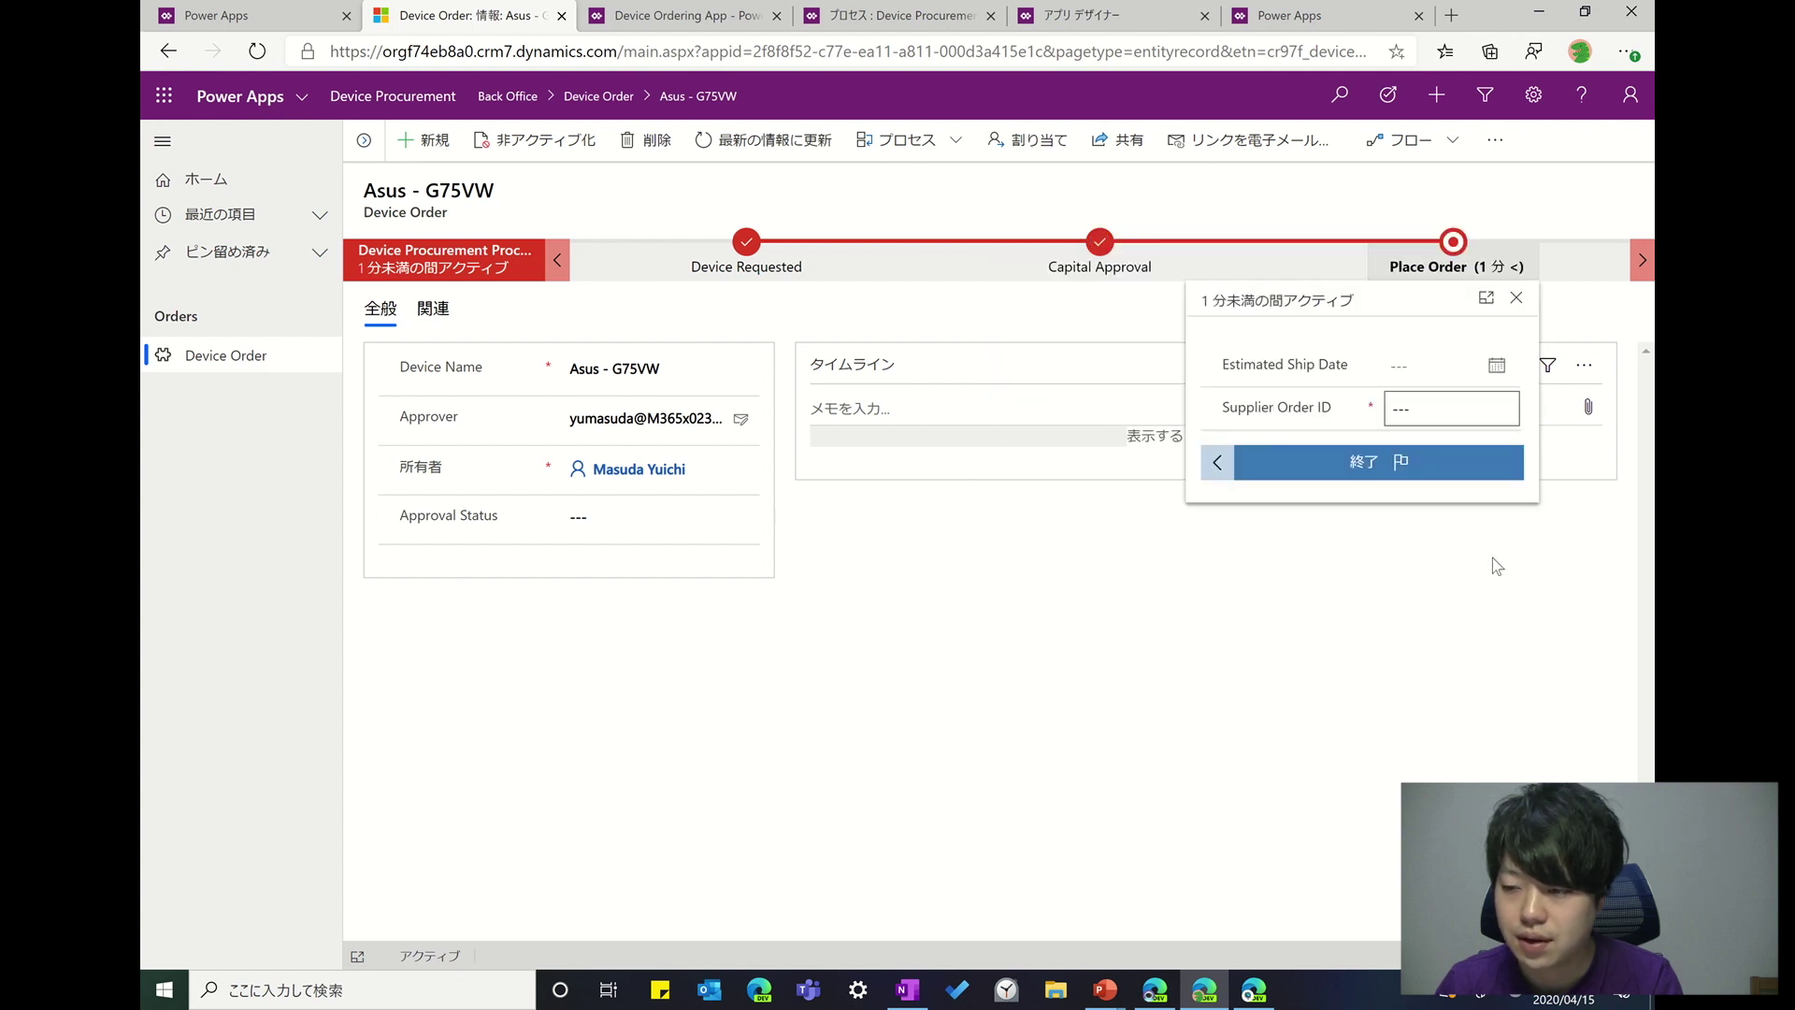
click(1448, 625)
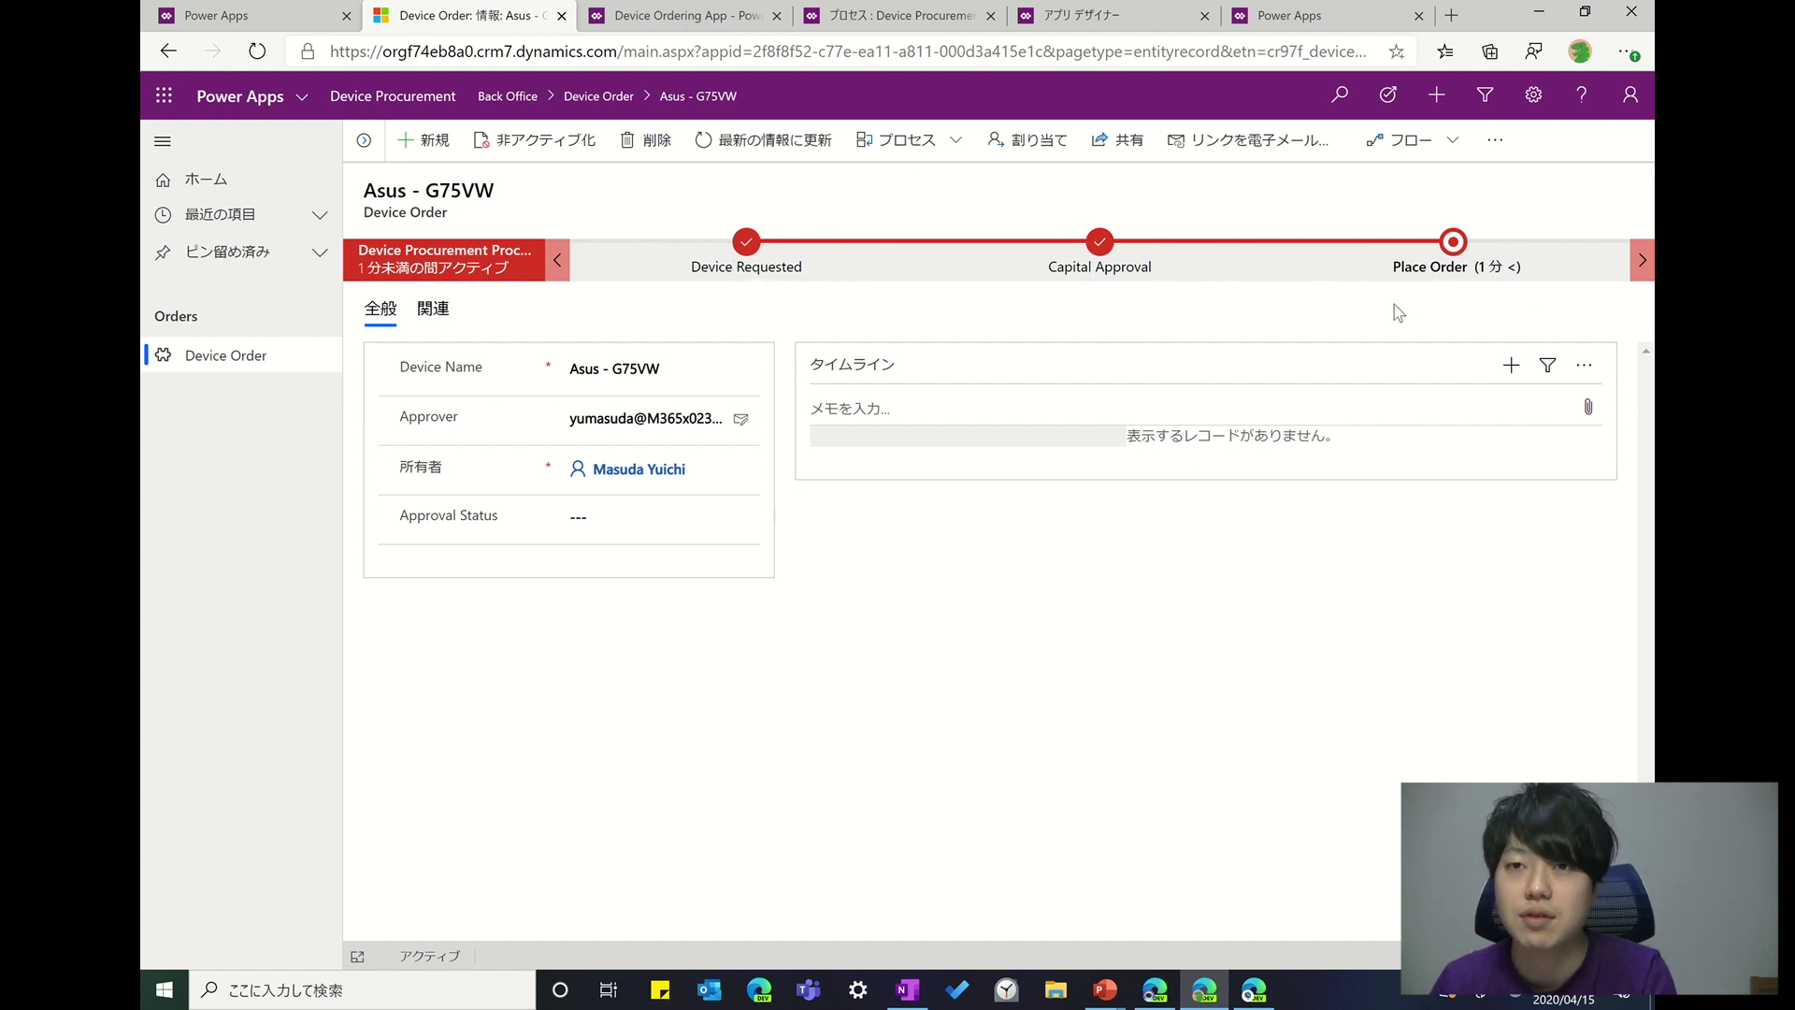
- Enter the Supplier Order ID in half-width digits in the Place Order stage and finish the Asus - G75VW order's process
click(1428, 265)
click(1453, 409)
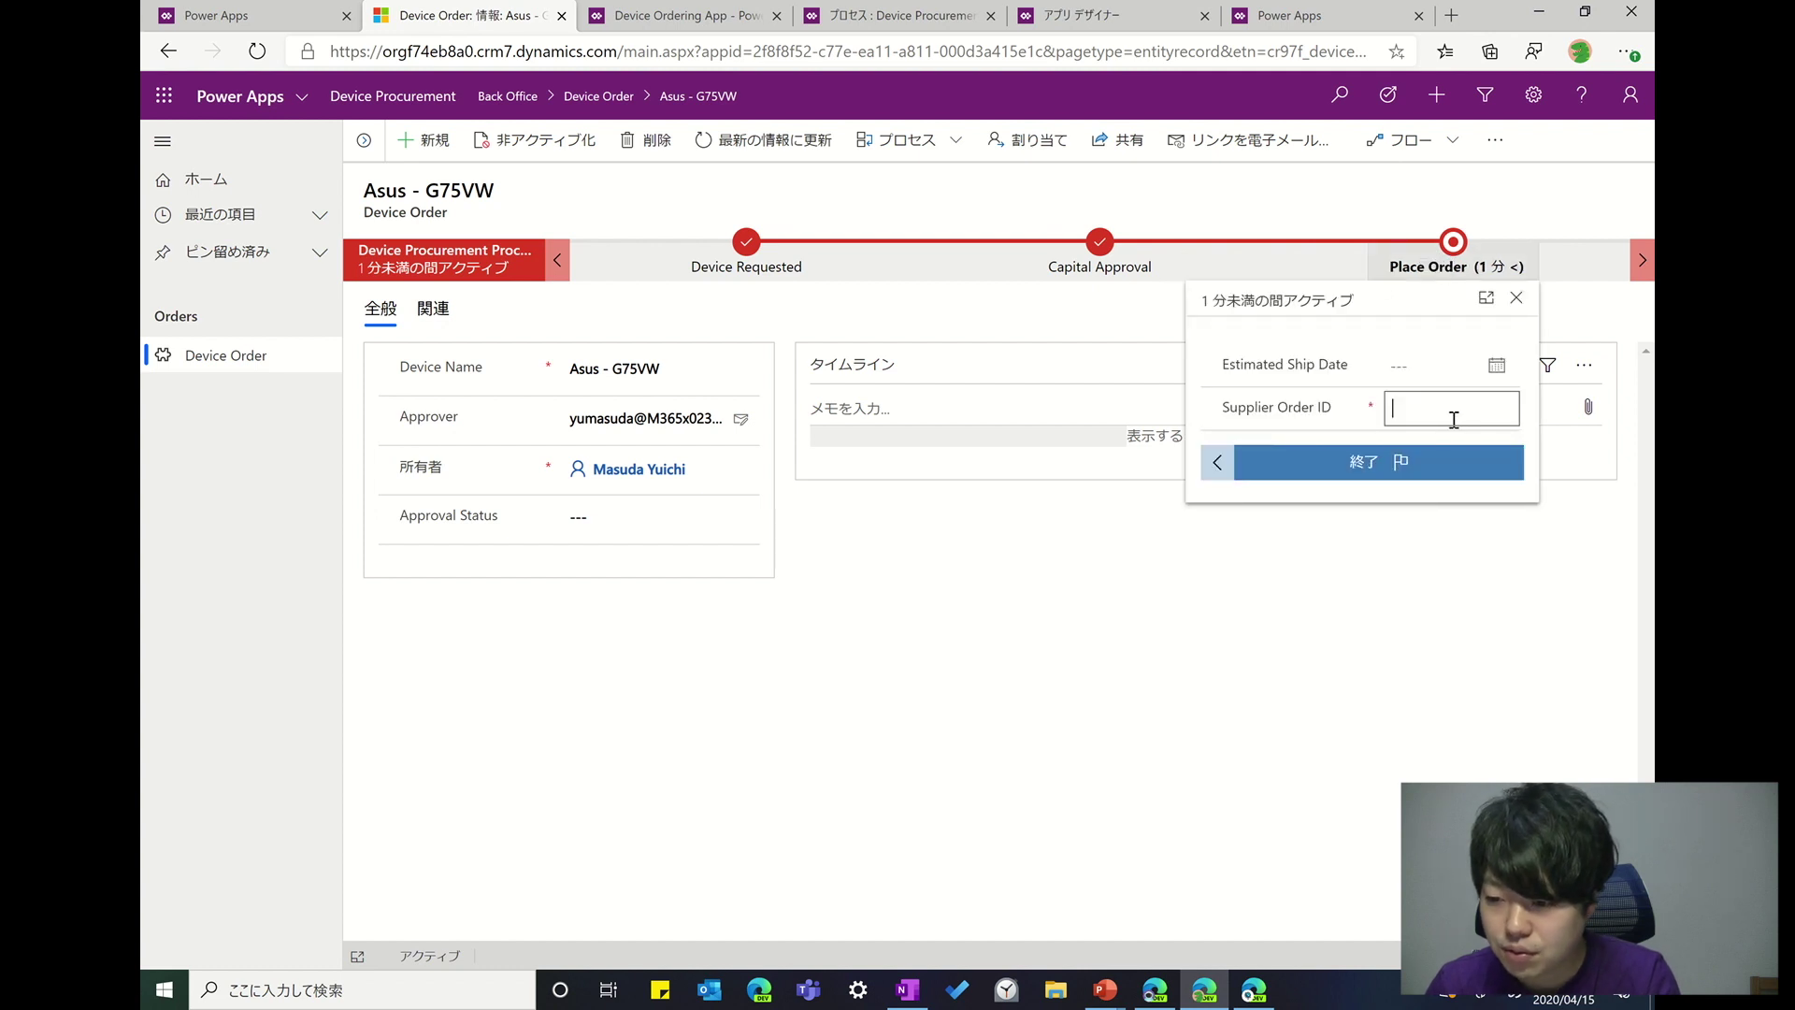
text(0000)
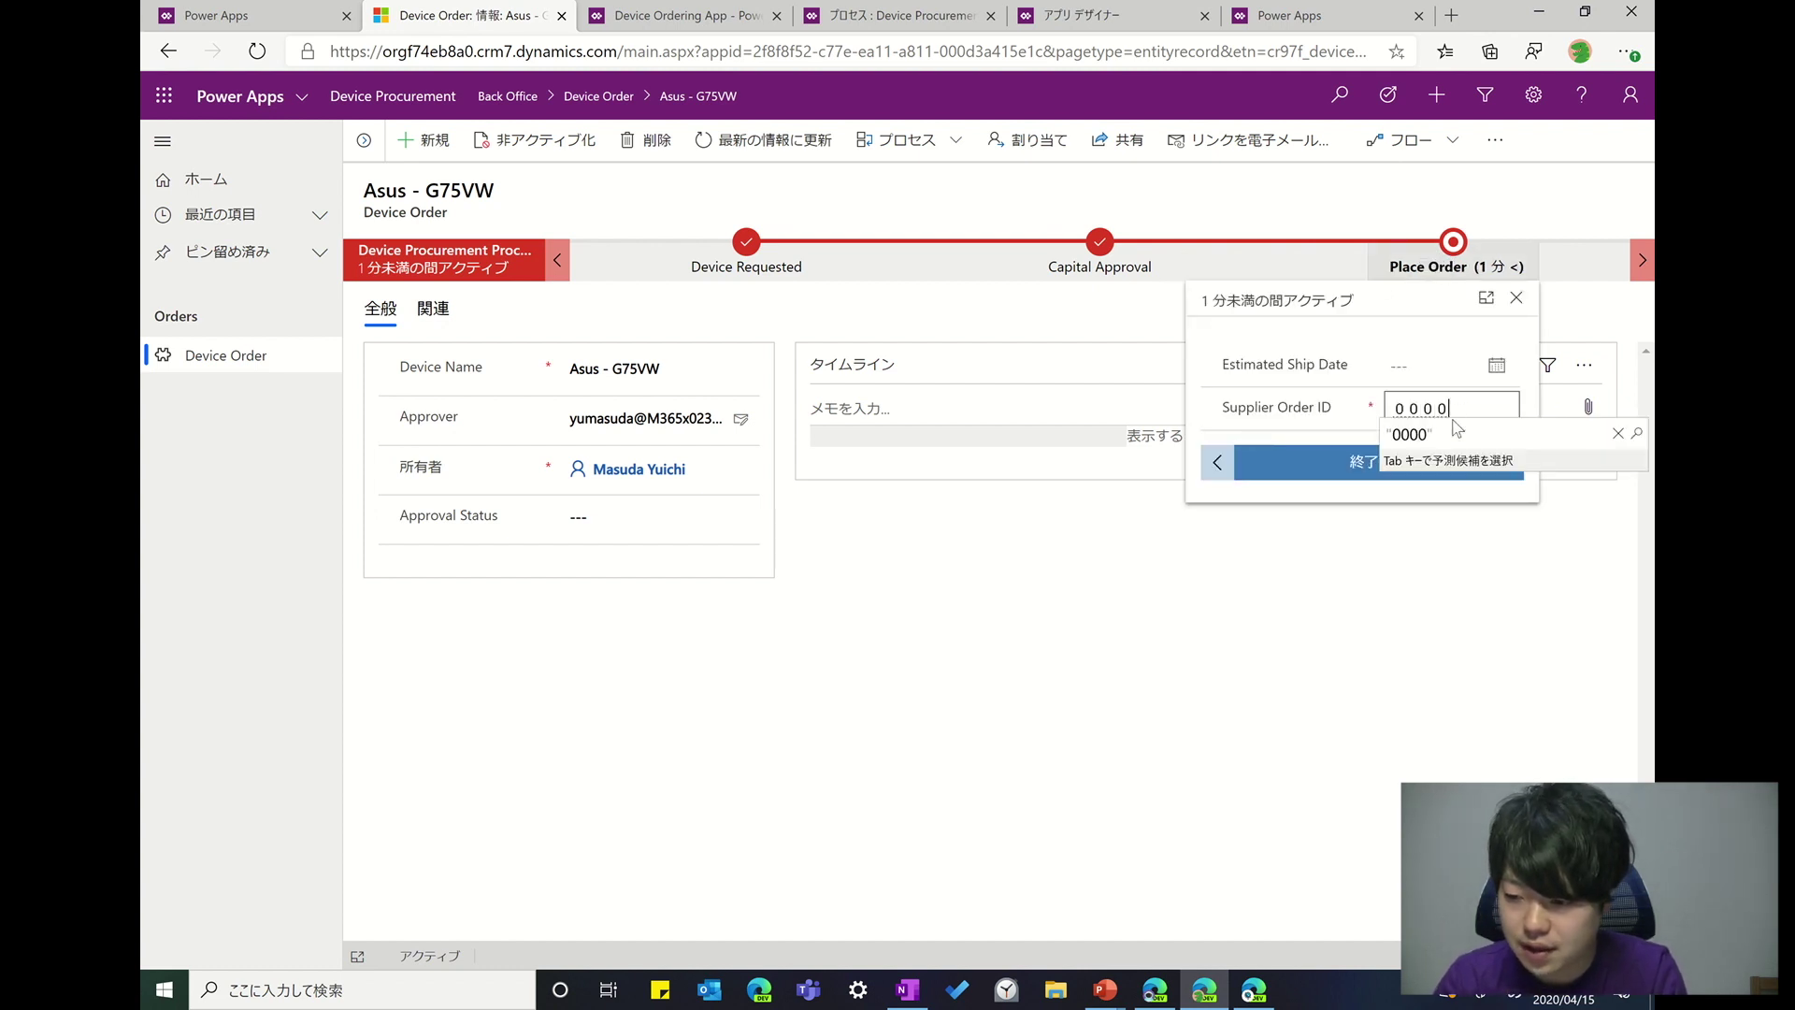
key(Escape)
key(Zenkaku_Hankaku)
text(000000)
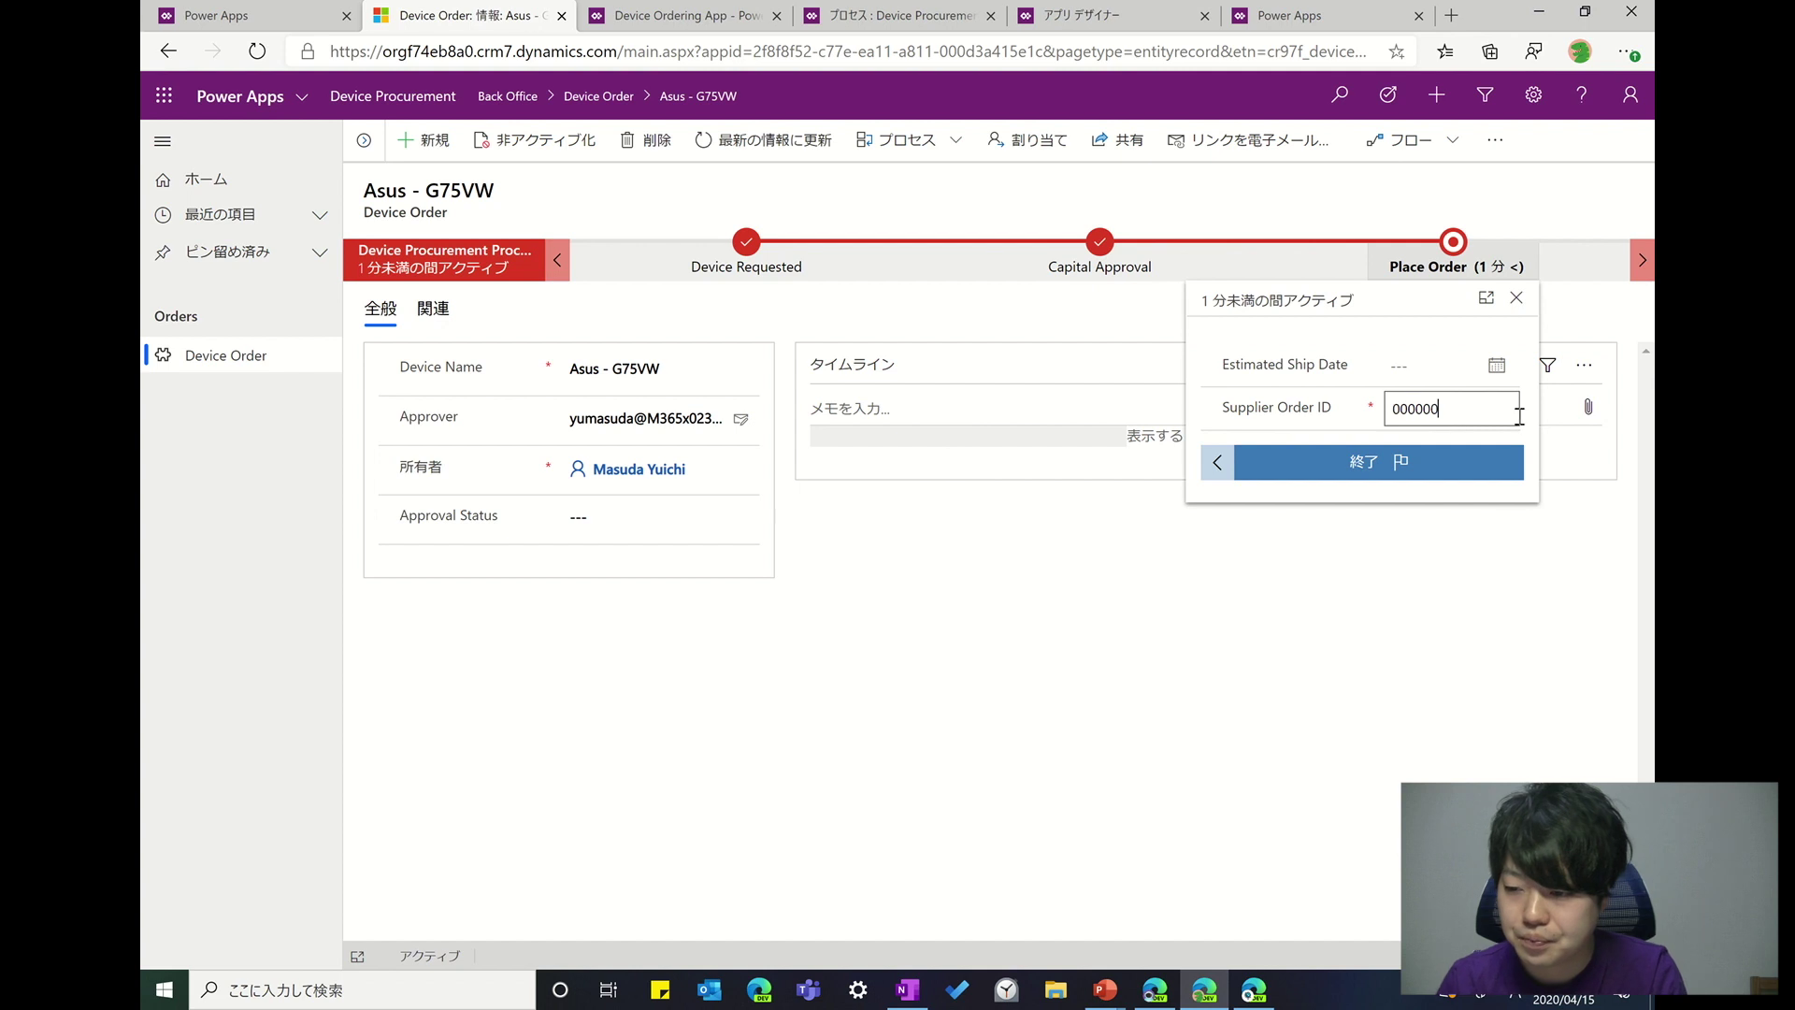
right_click(1305, 465)
key(Escape)
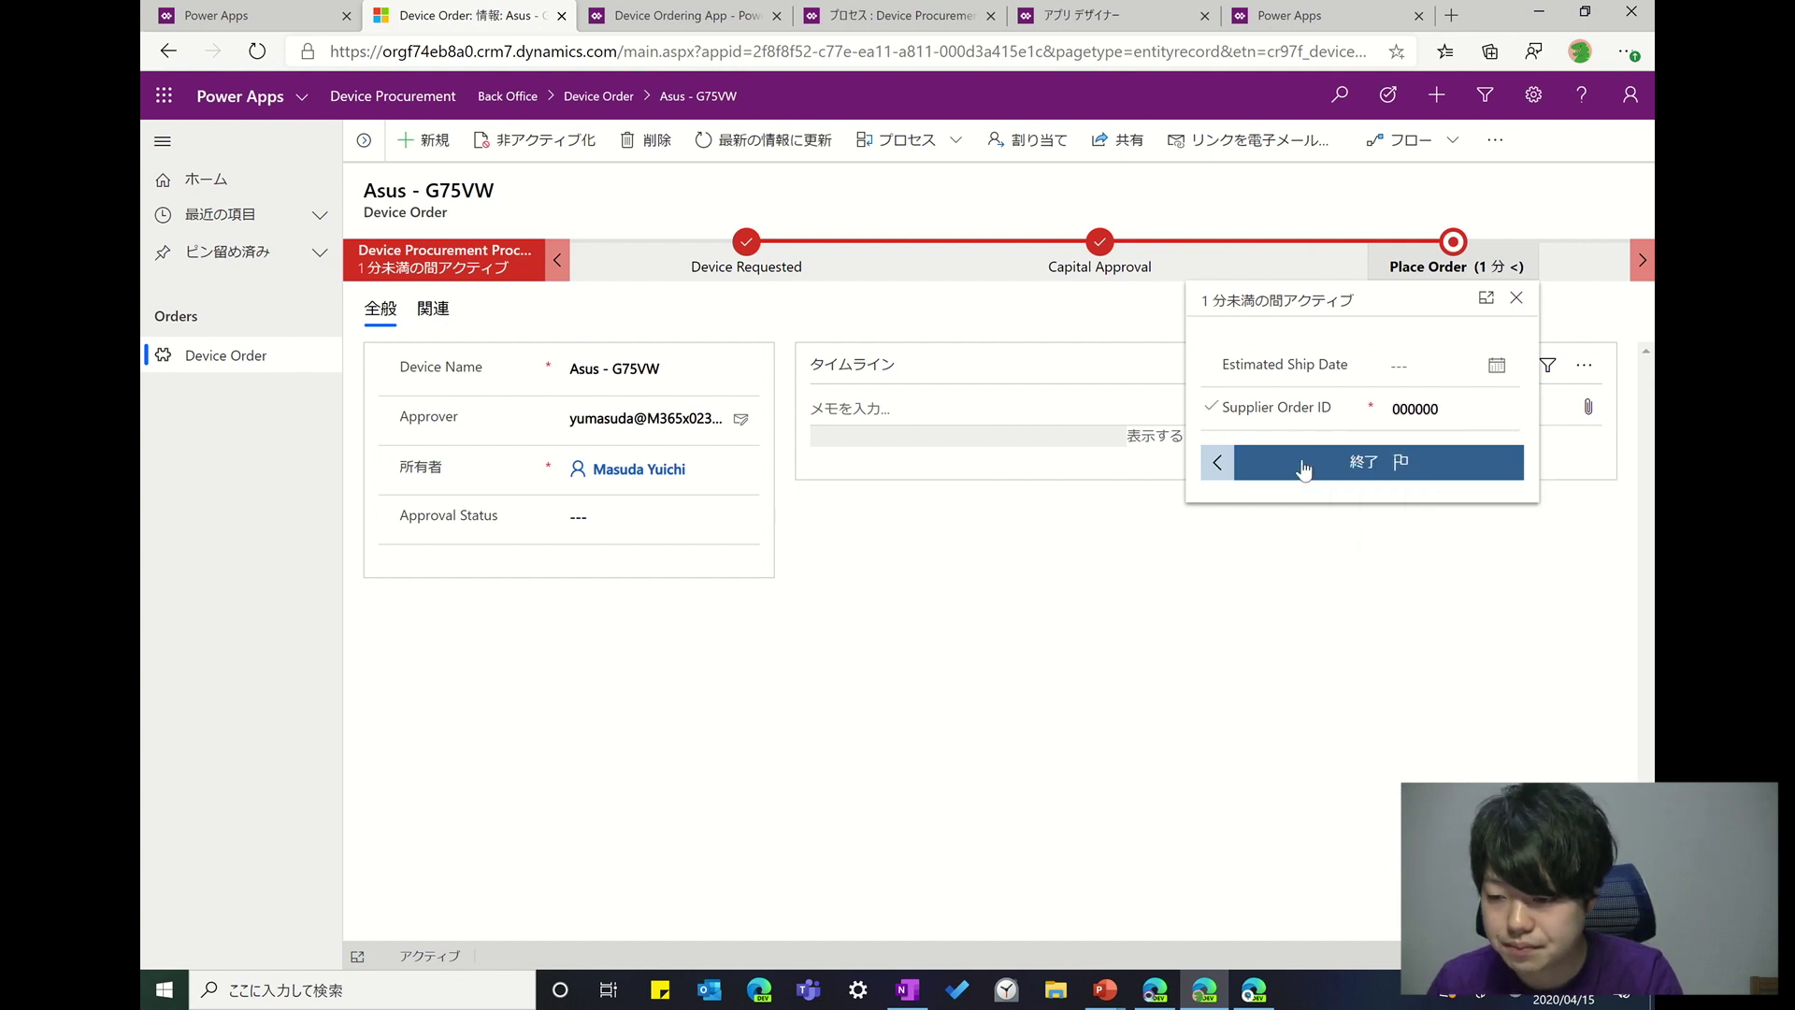
click(1335, 465)
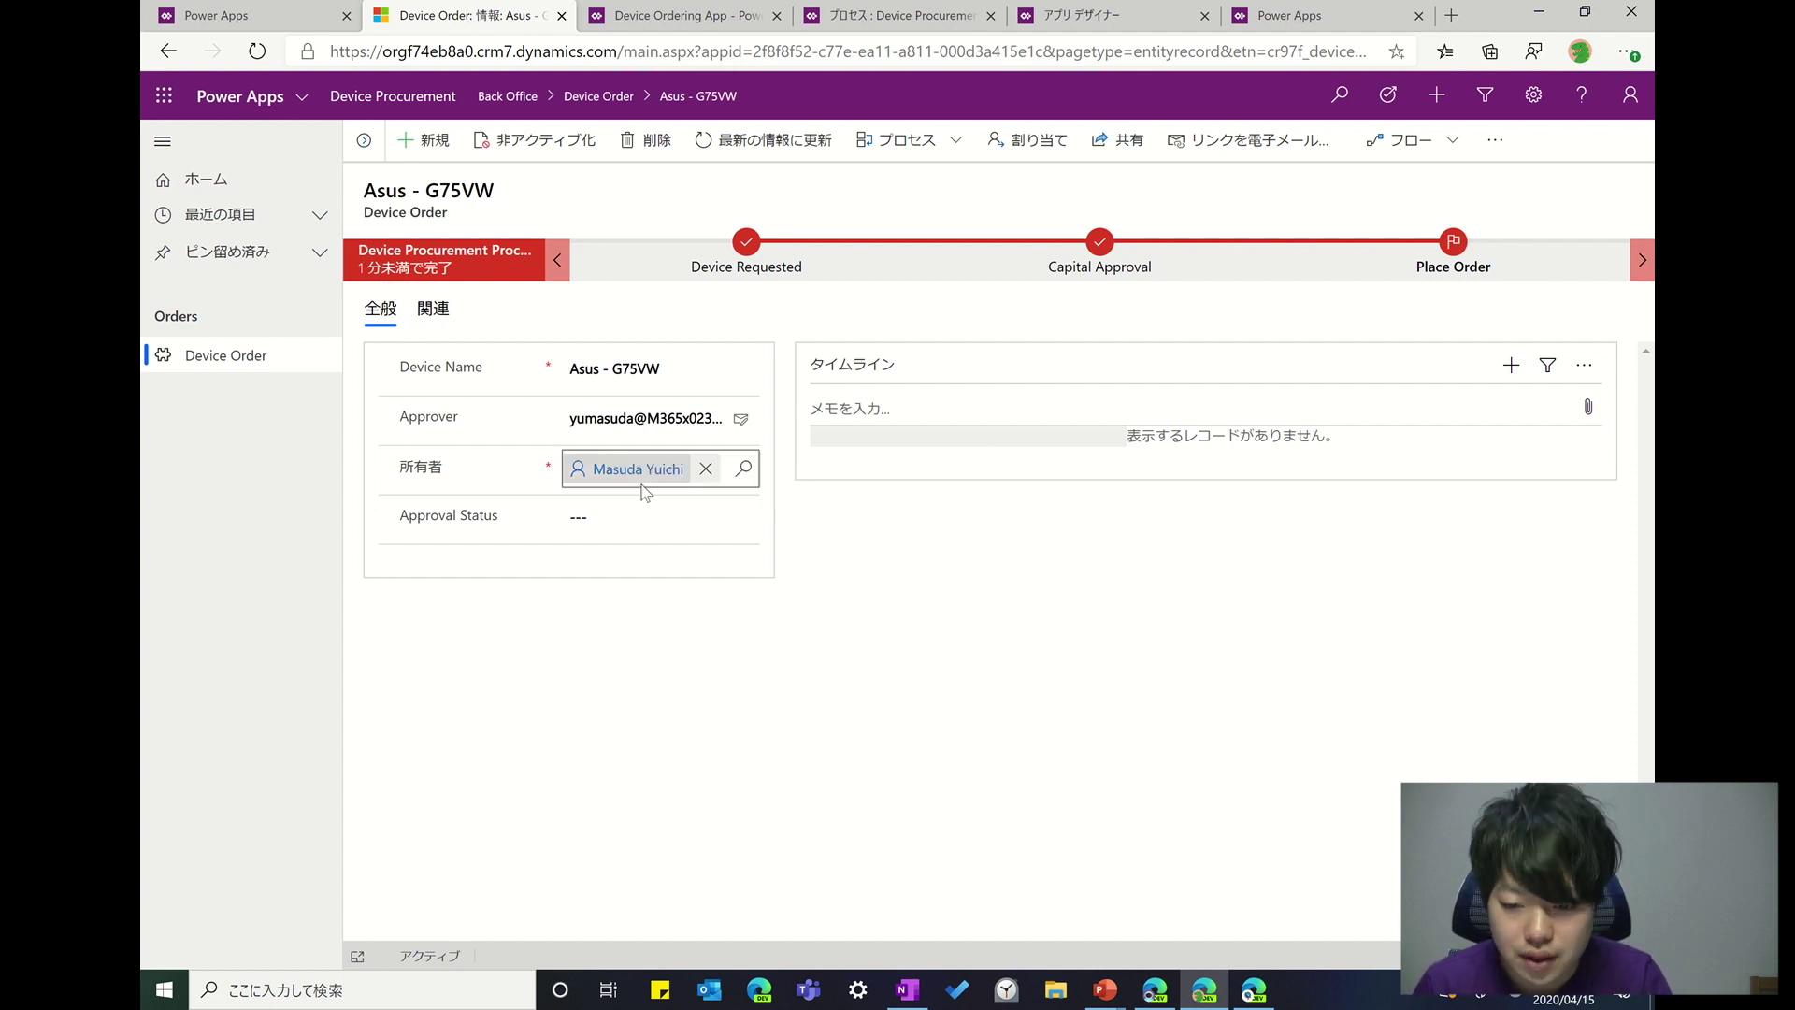
- Switch to the Power Apps maker portal, examine the Device Order entity's relationships, and return to the Asus - G75VW order
click(258, 27)
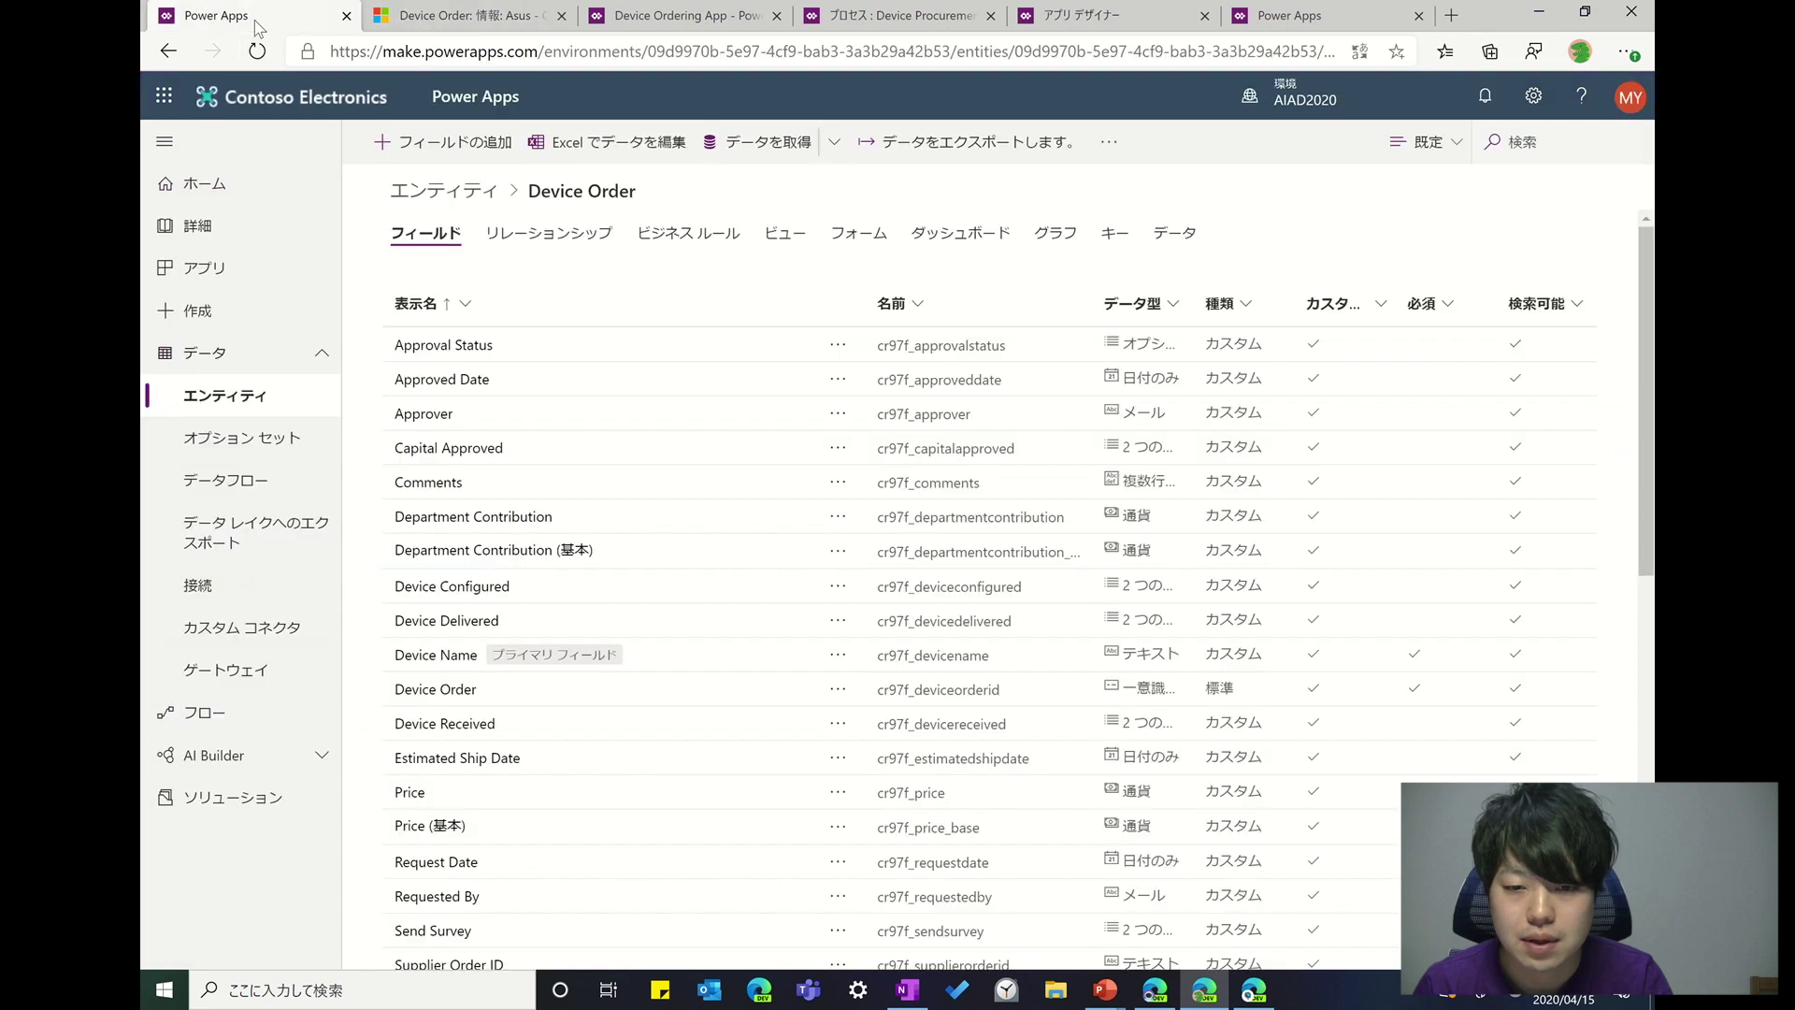
click(558, 235)
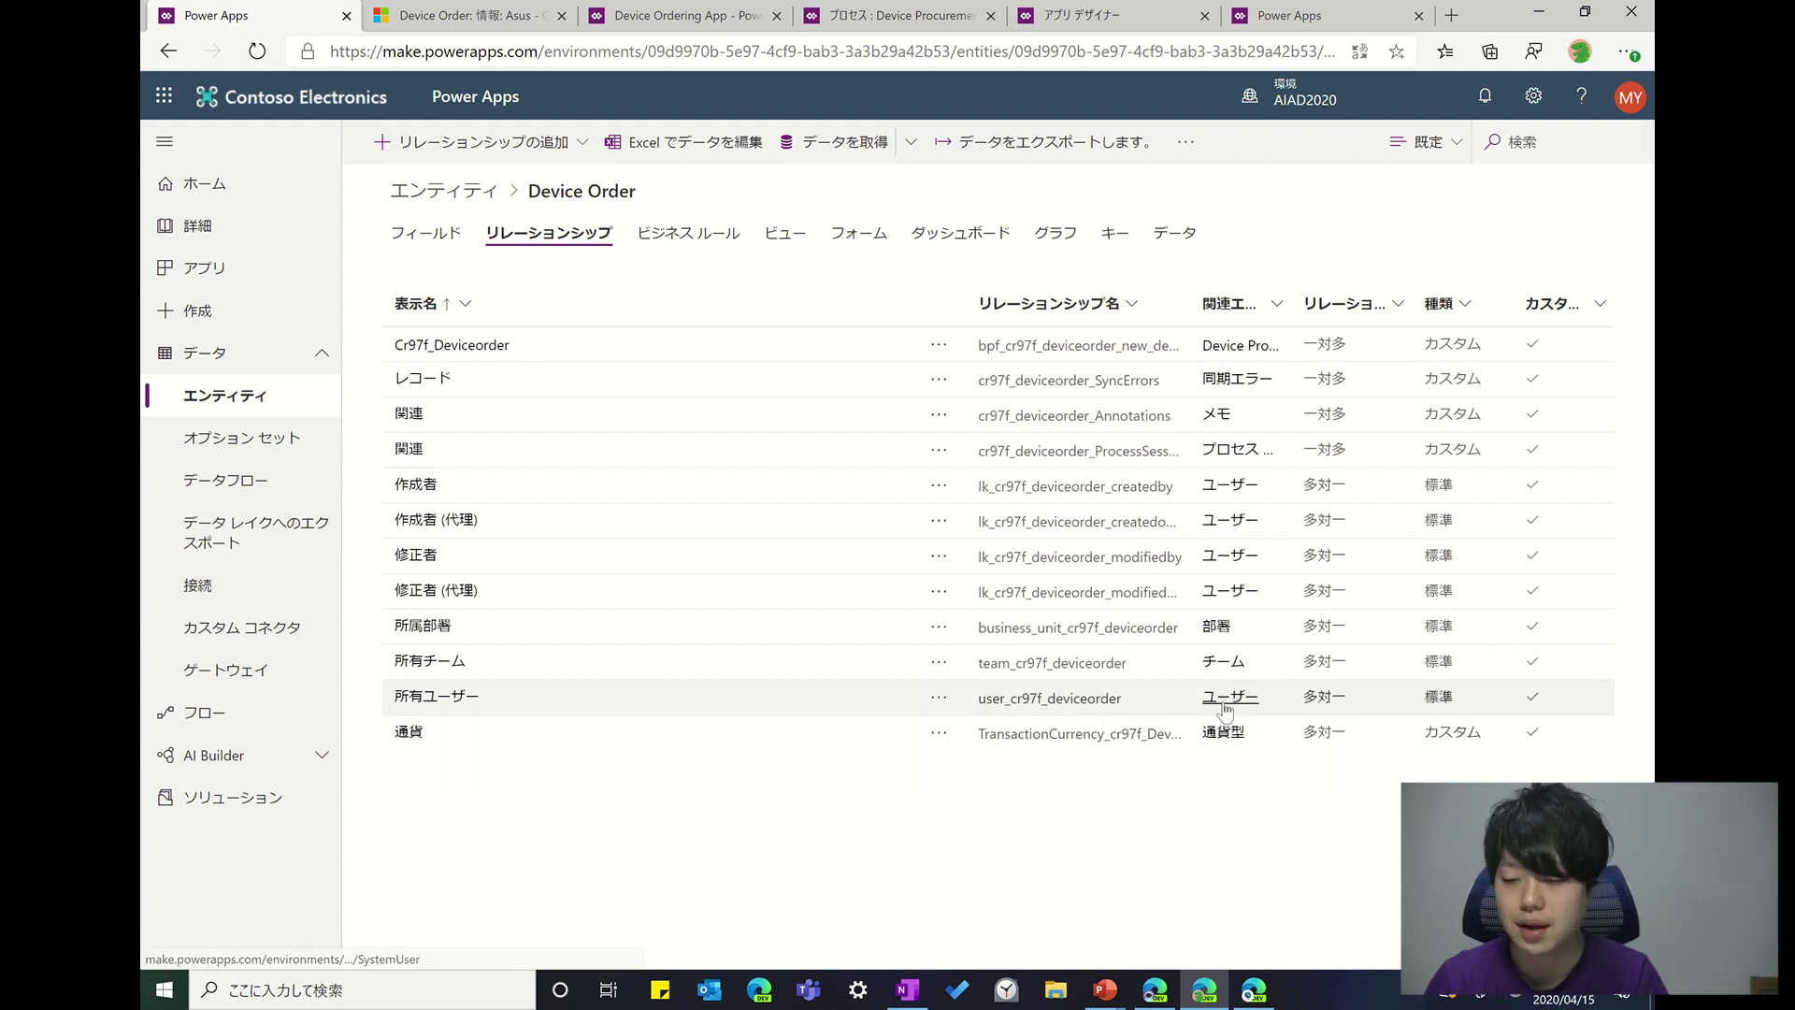
click(458, 15)
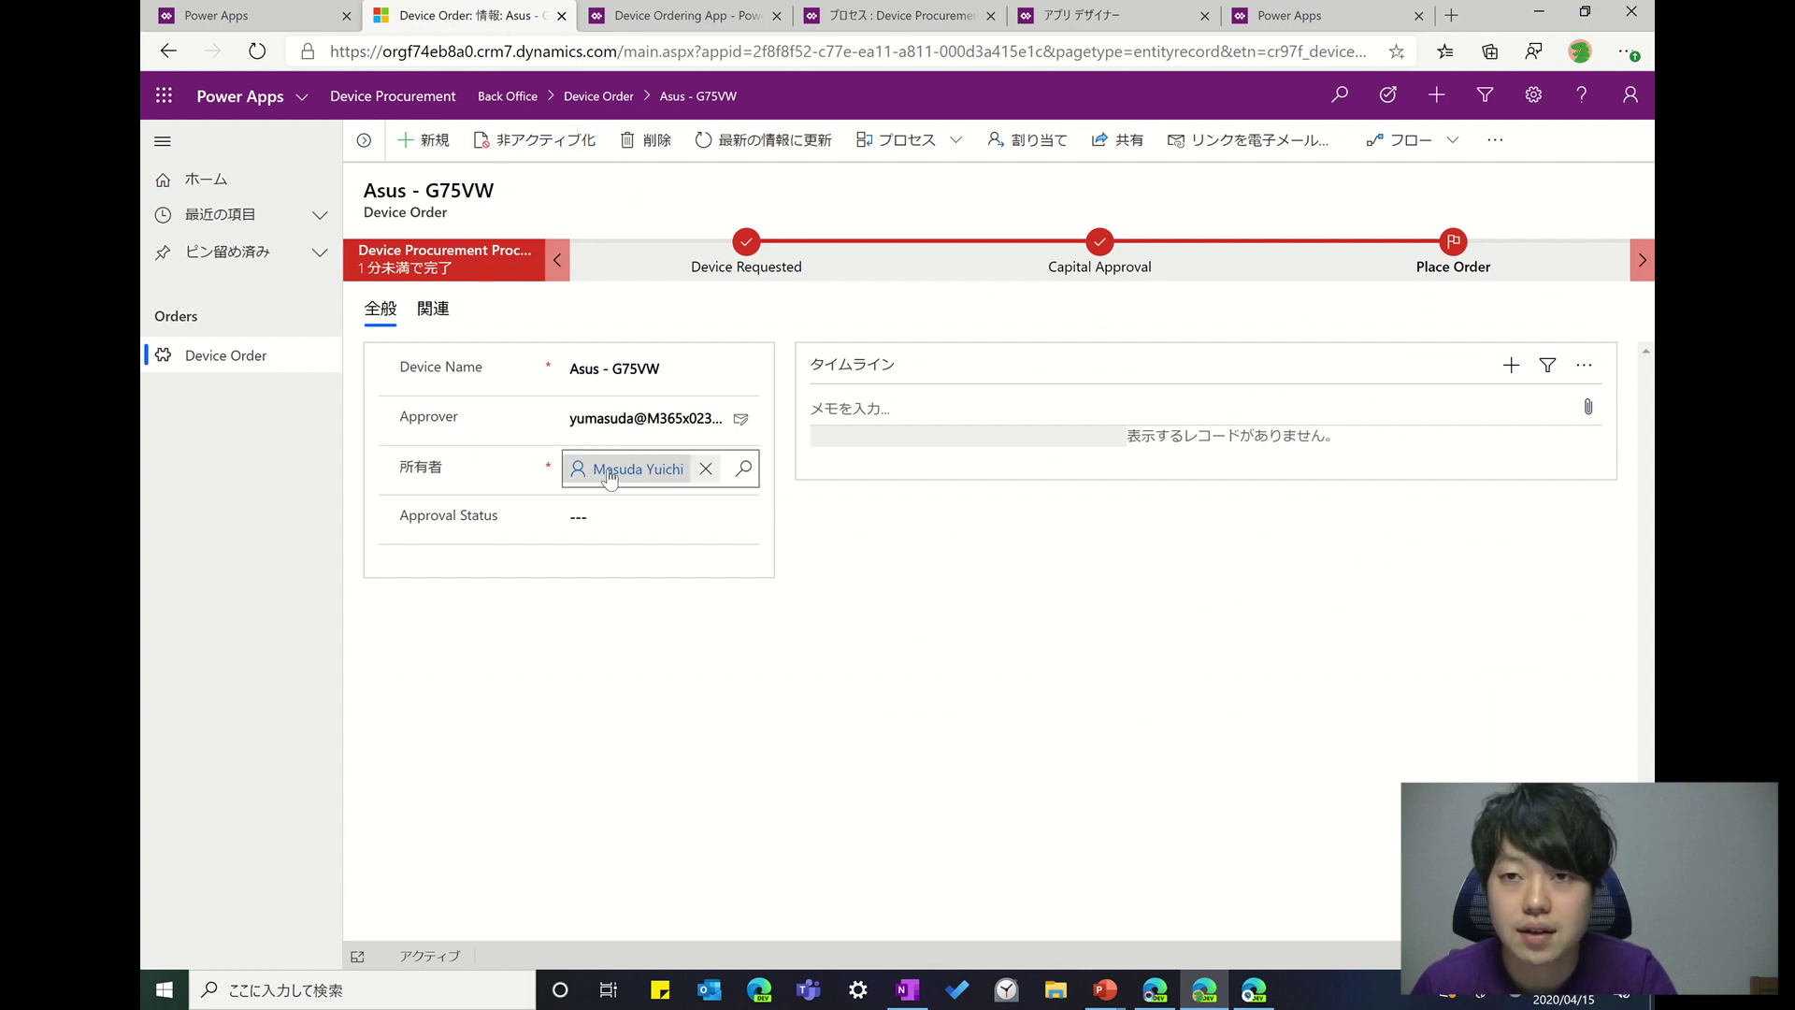
- Open the user record of the order's owner (所有者) and compare it with the Device Order entity's relationships
key(Tab)
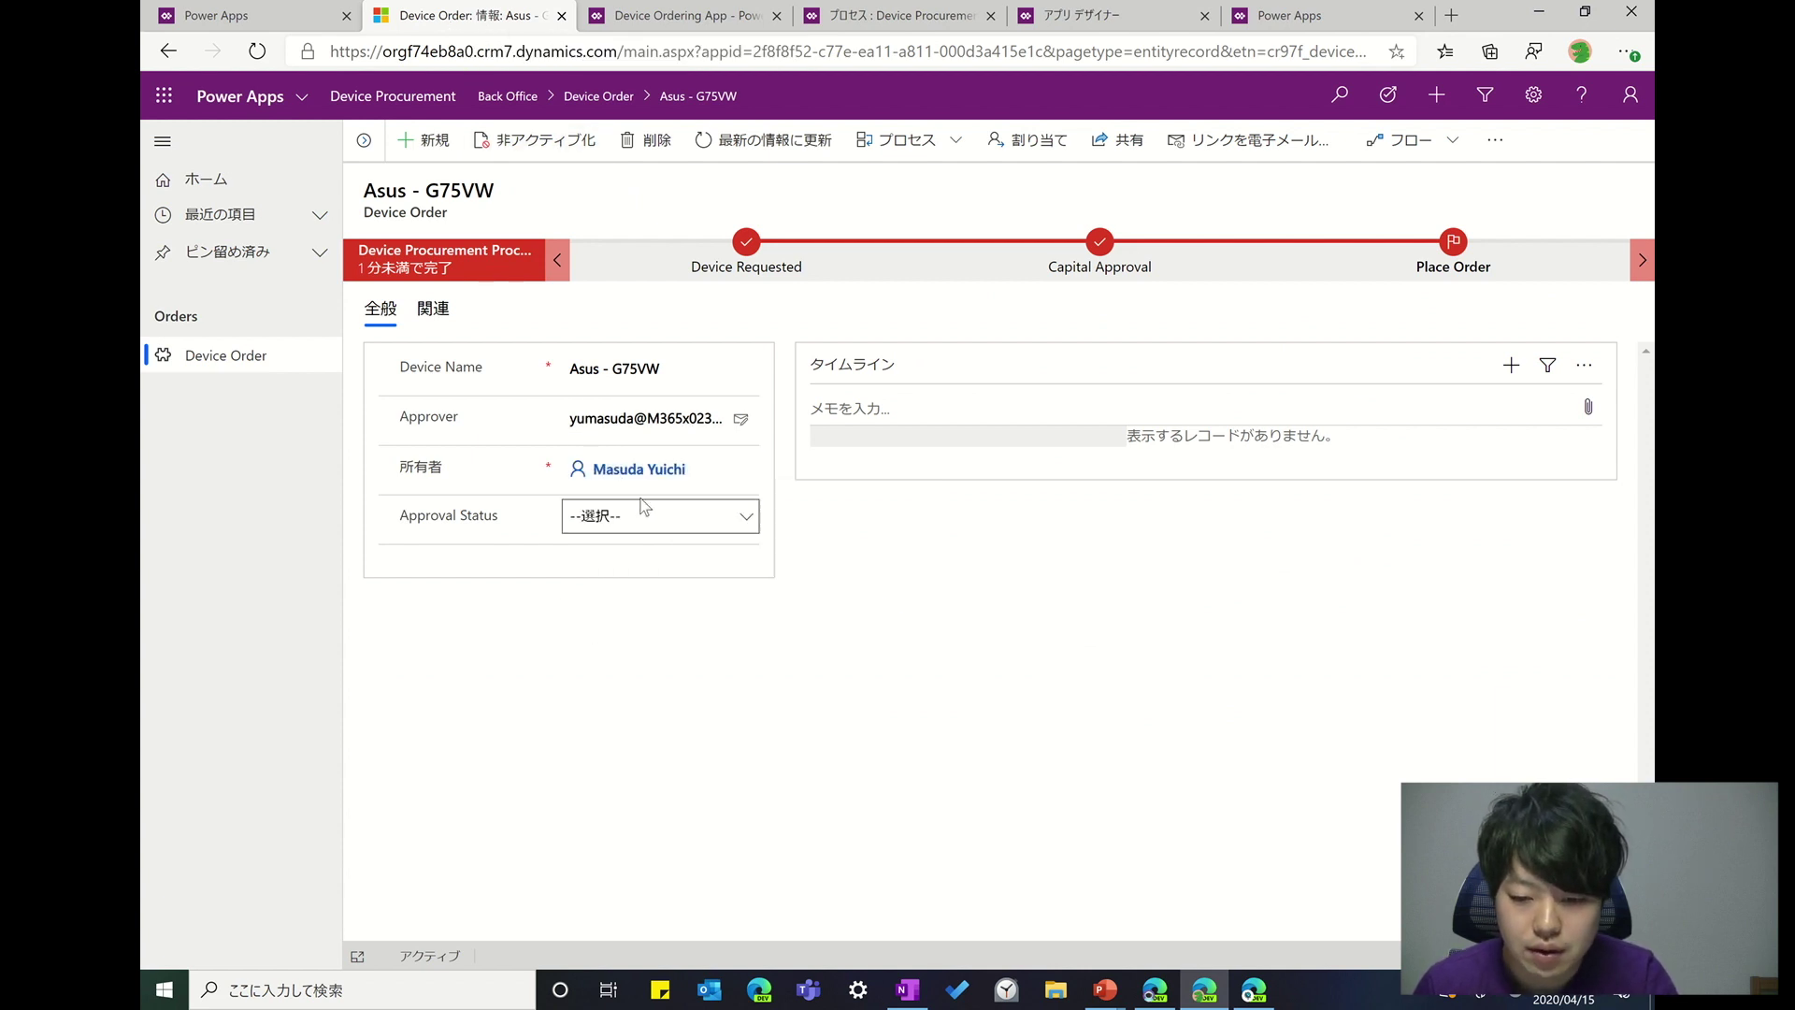
click(614, 472)
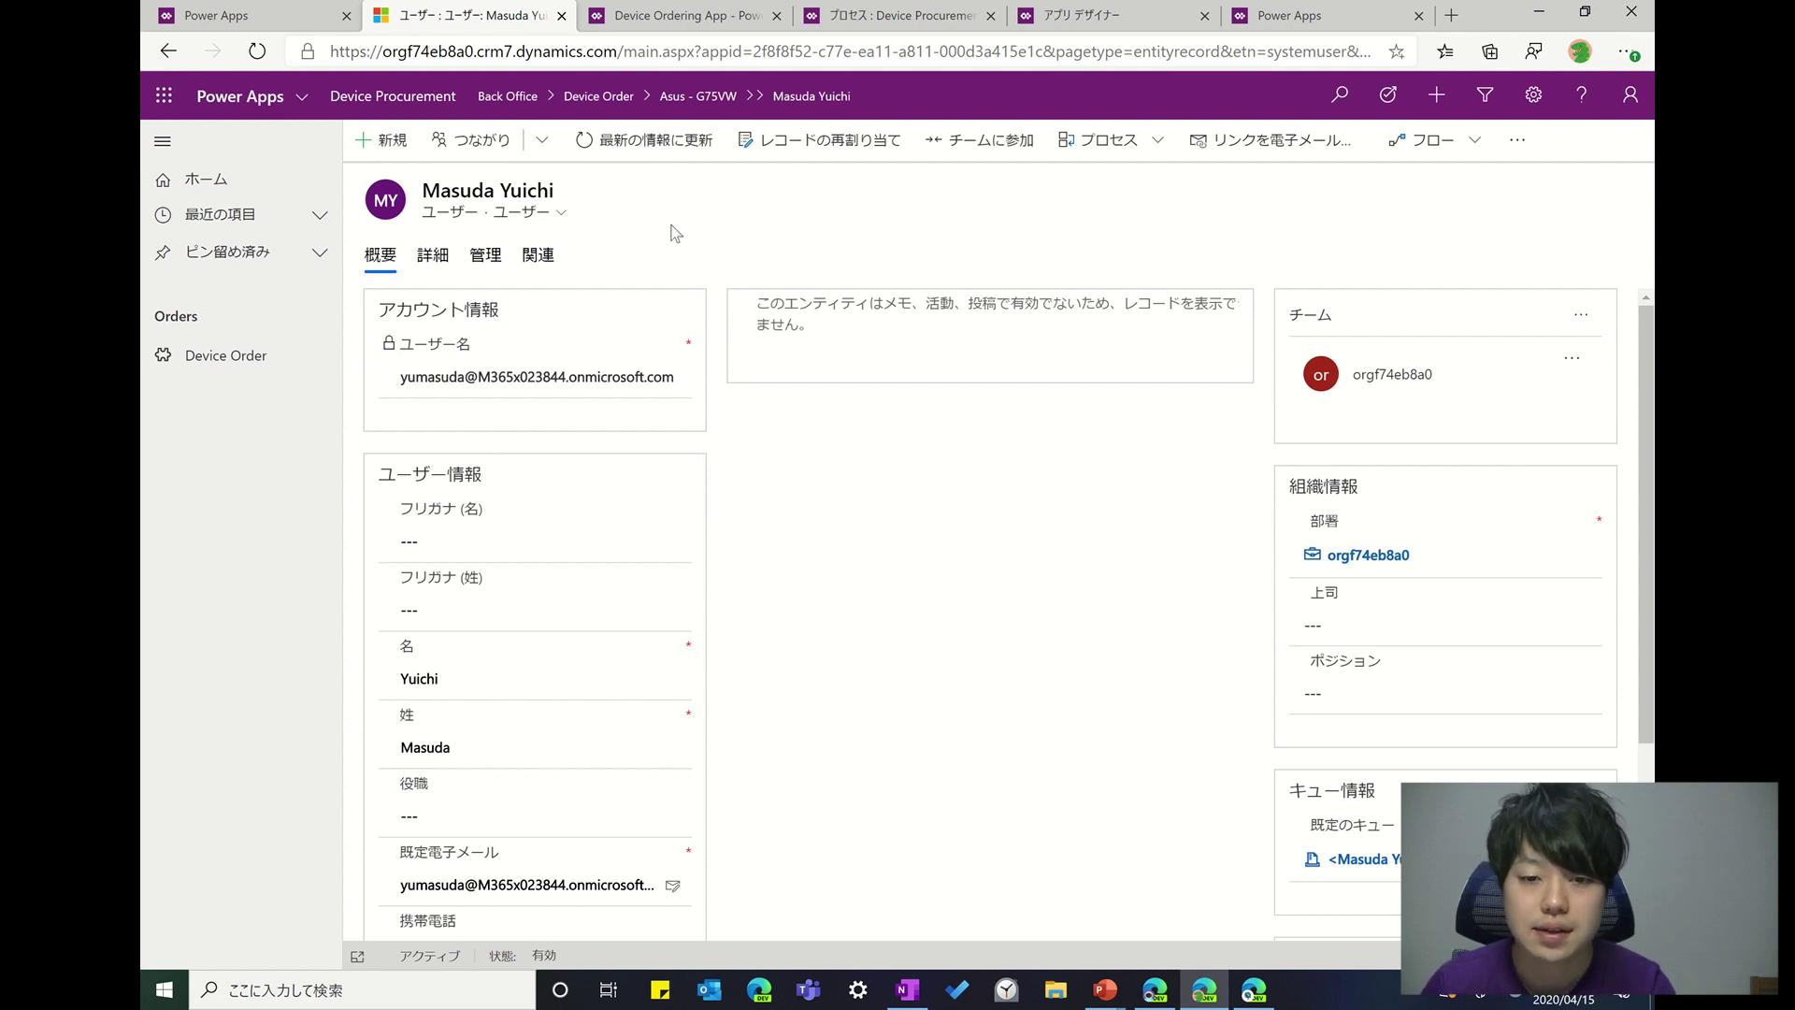
click(260, 19)
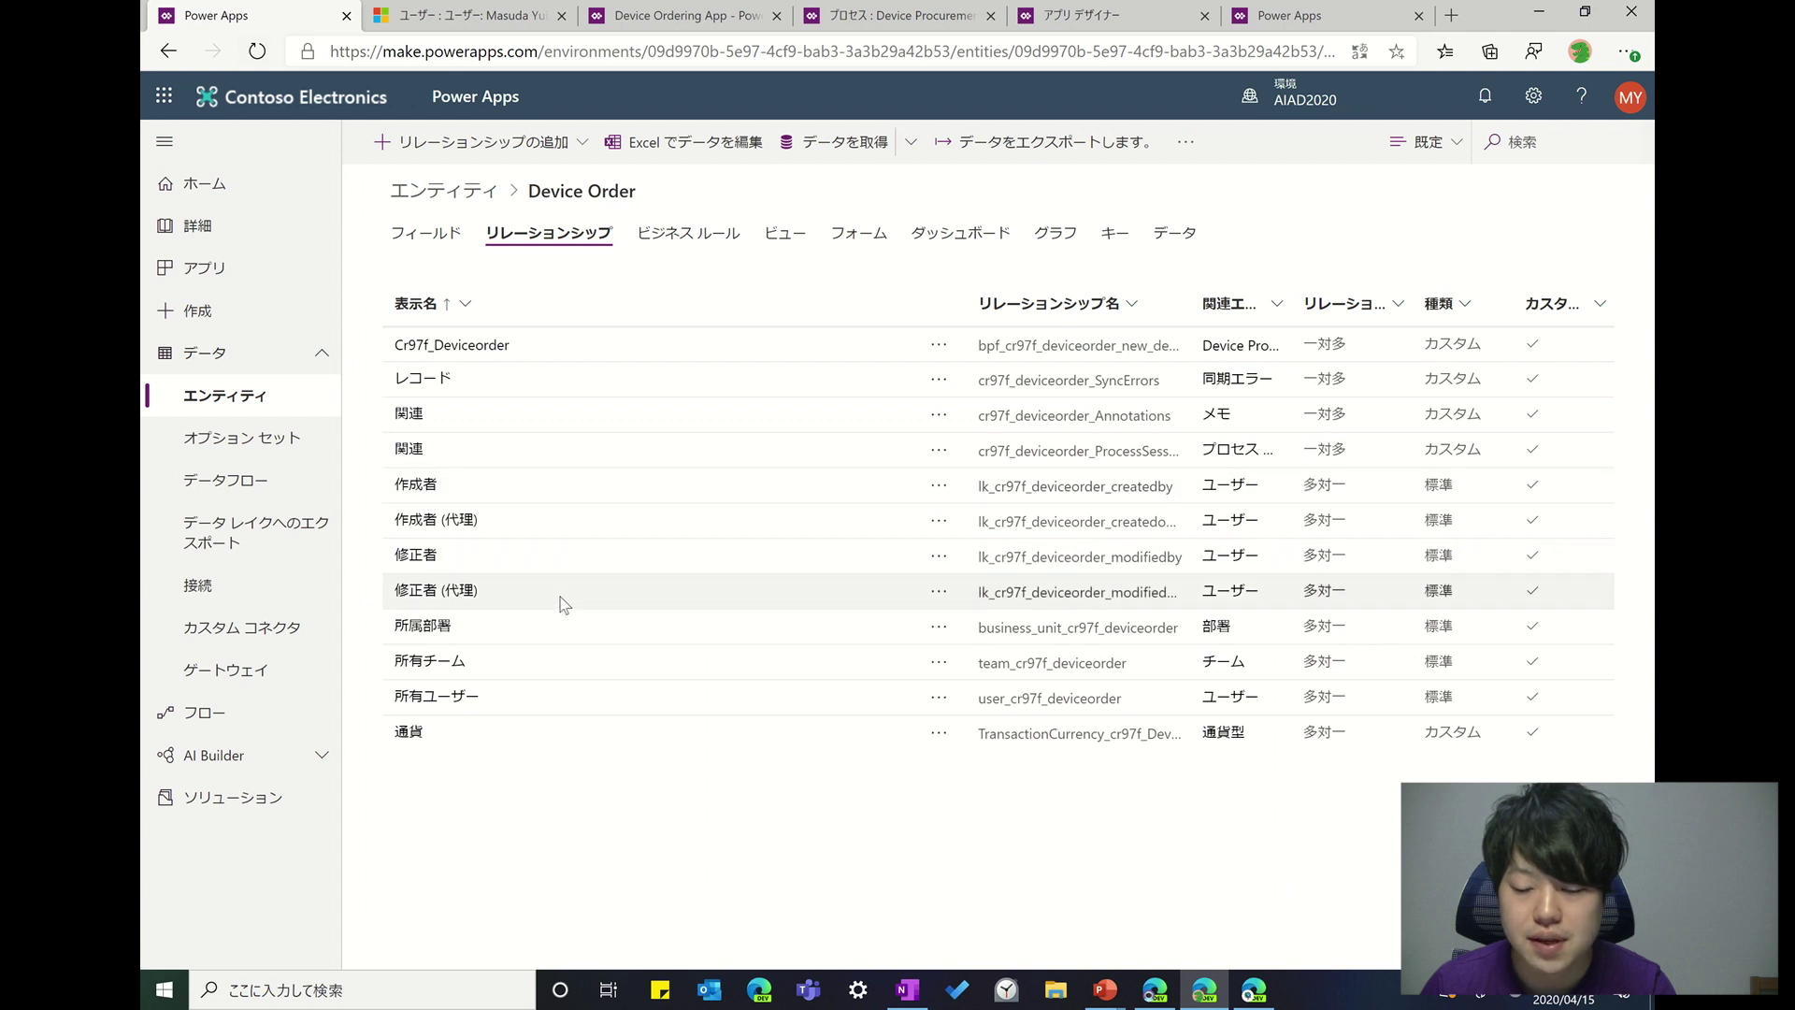
click(523, 19)
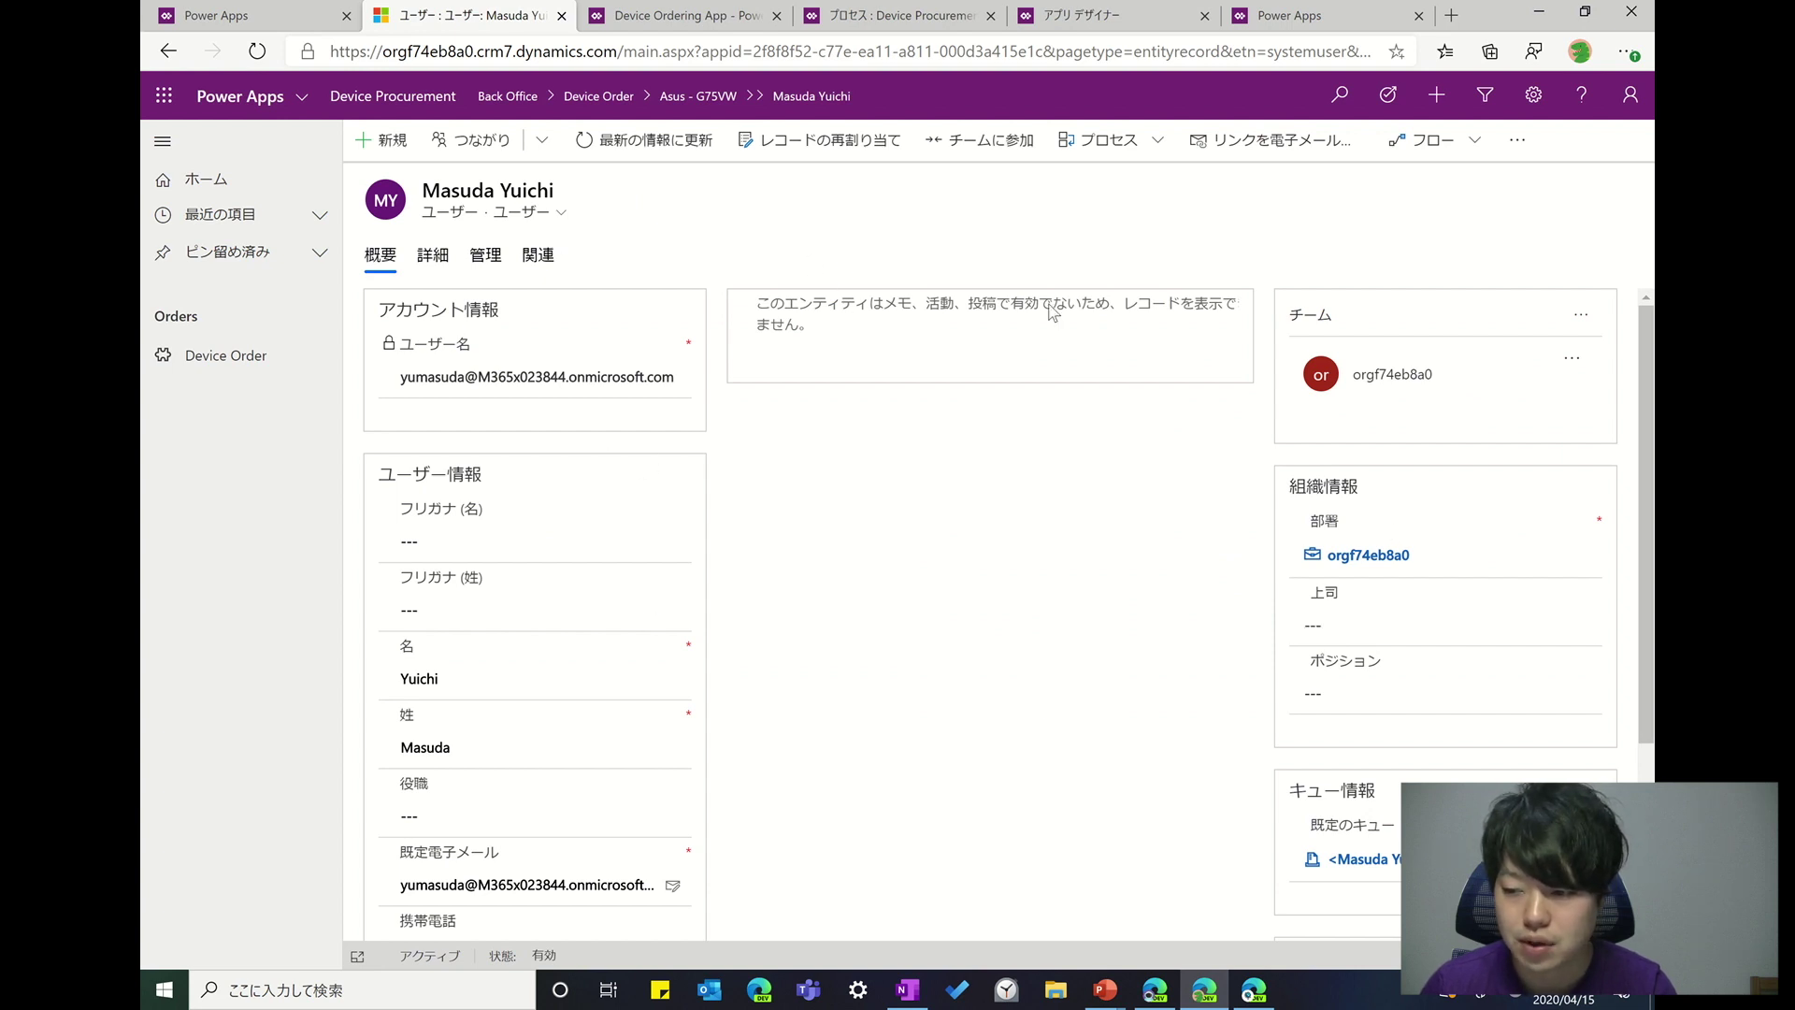
scroll(896, 524, down, 1)
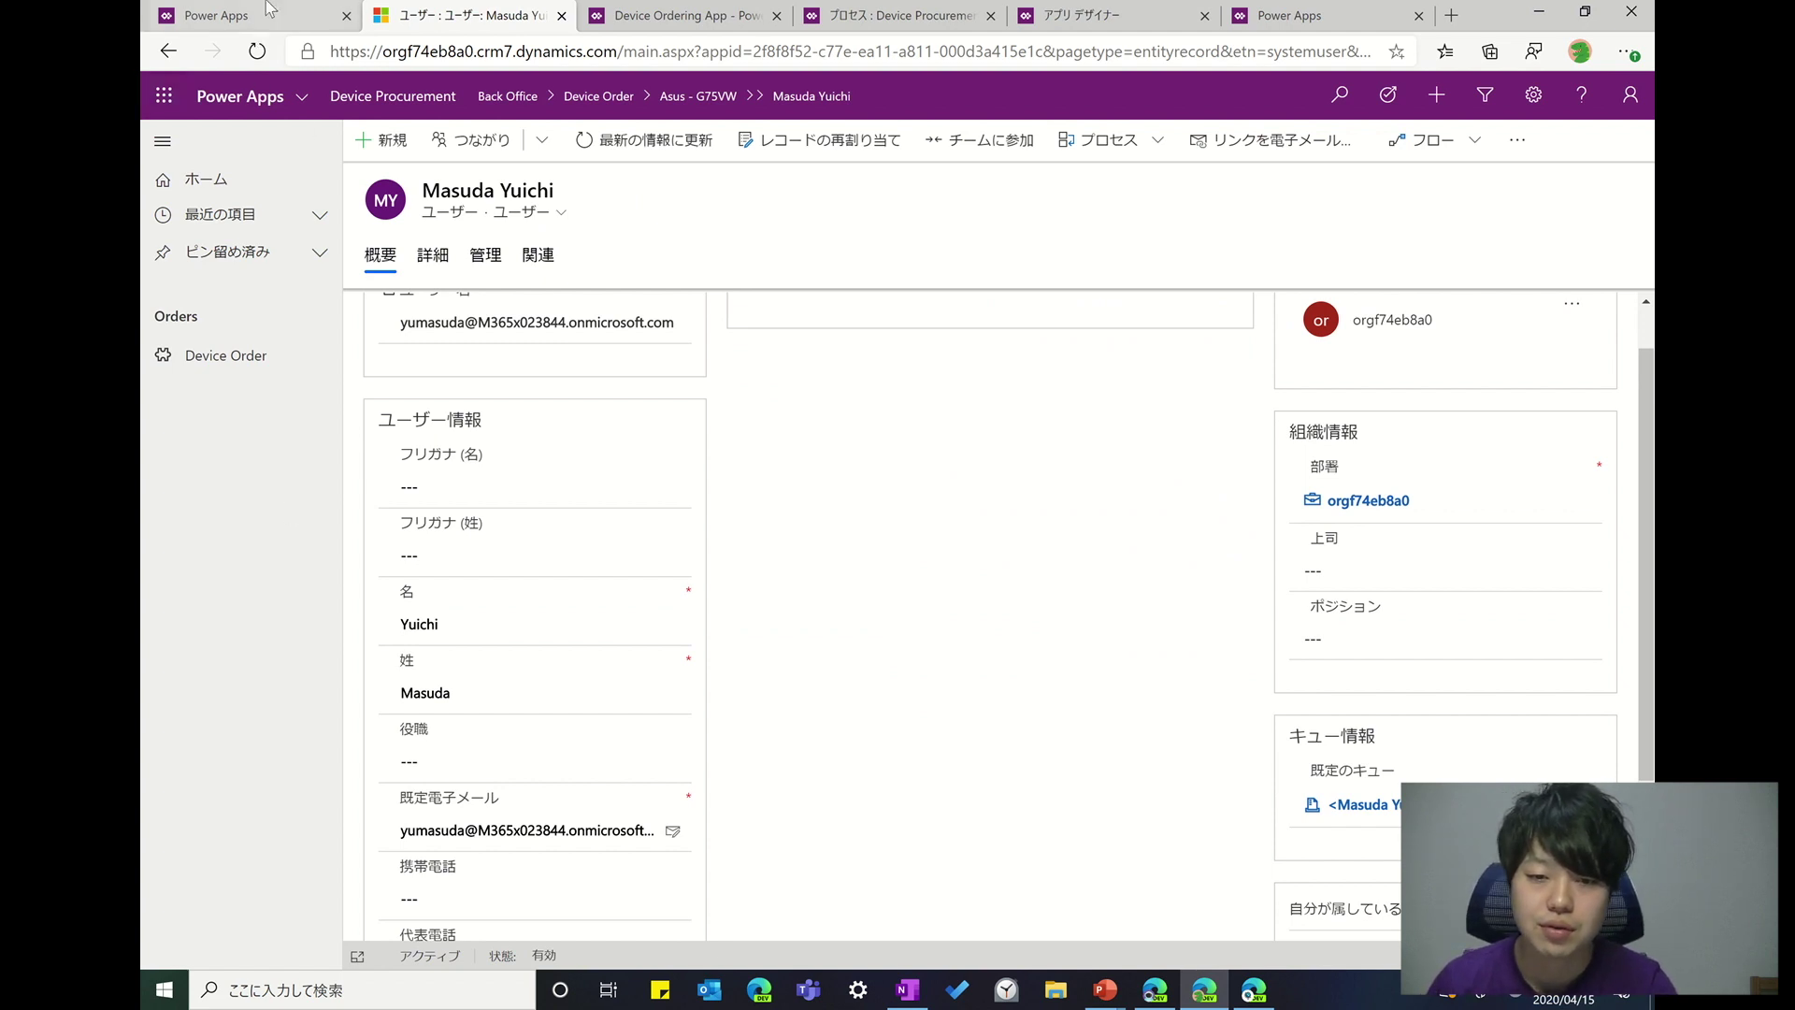
- Open the User (ユーザー) entity from the Device Order entity's relationships in the maker portal and examine its forms
key(ctrl+1)
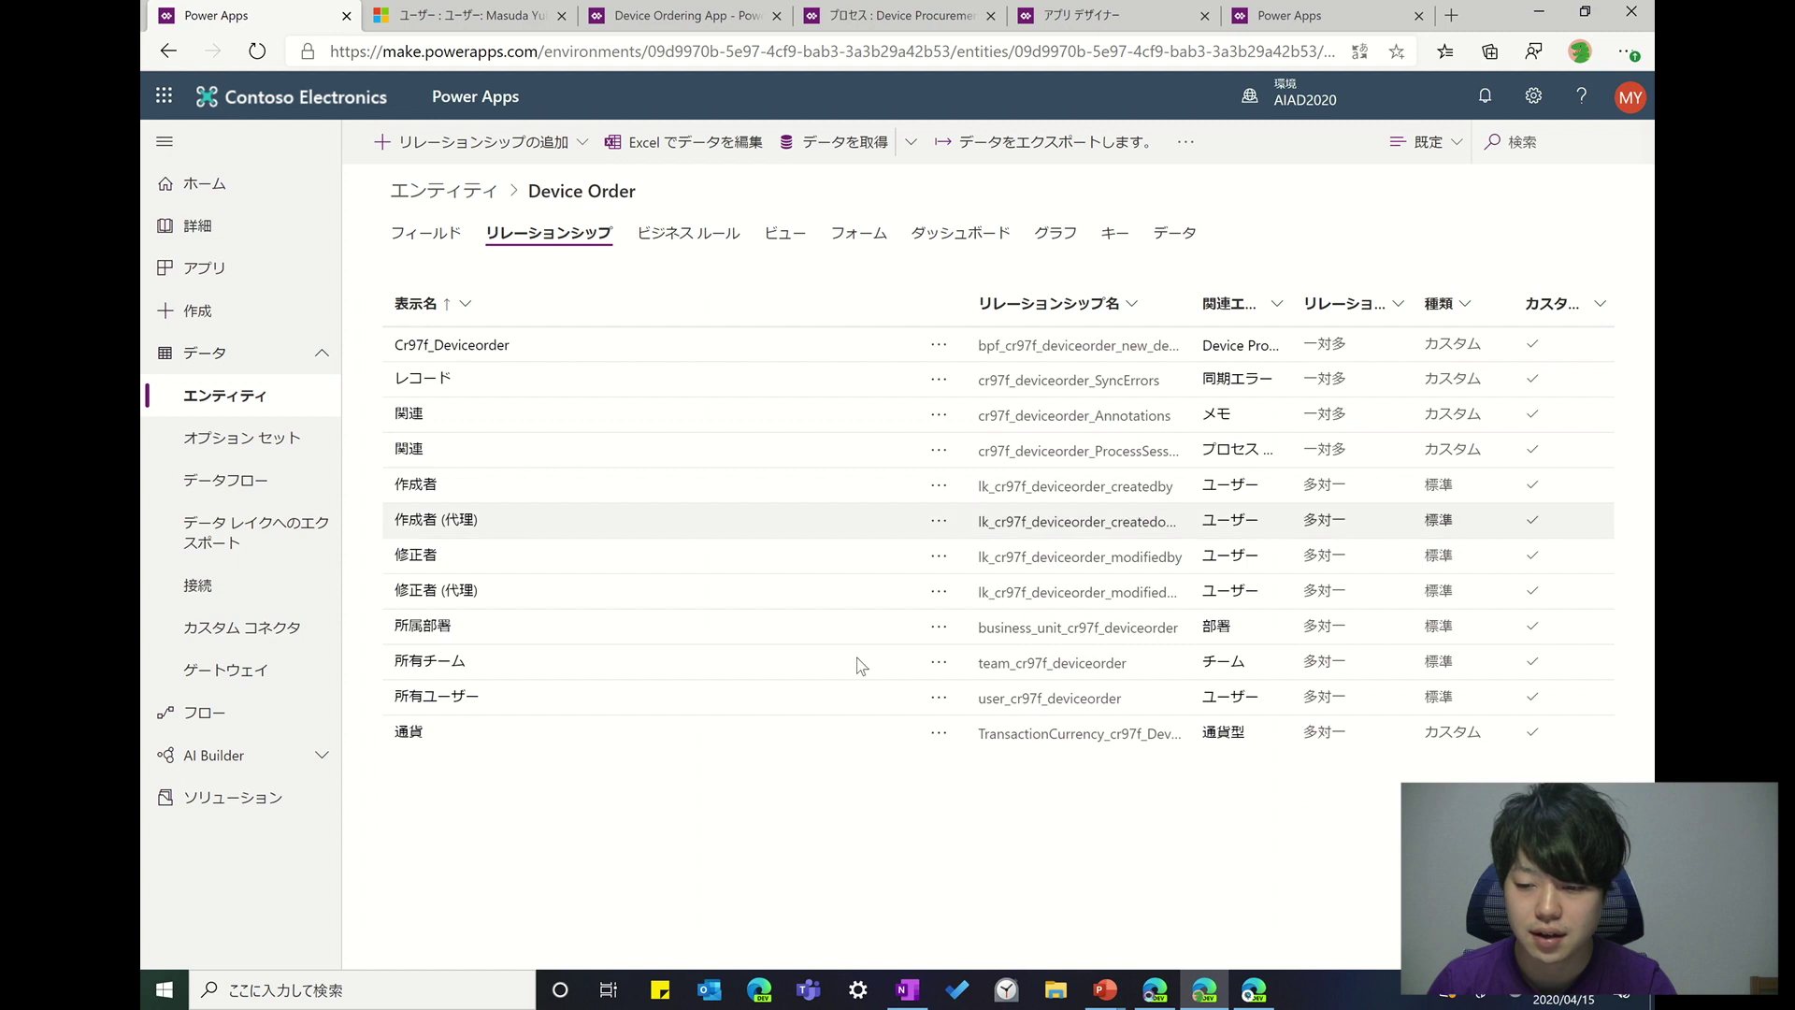
click(1250, 702)
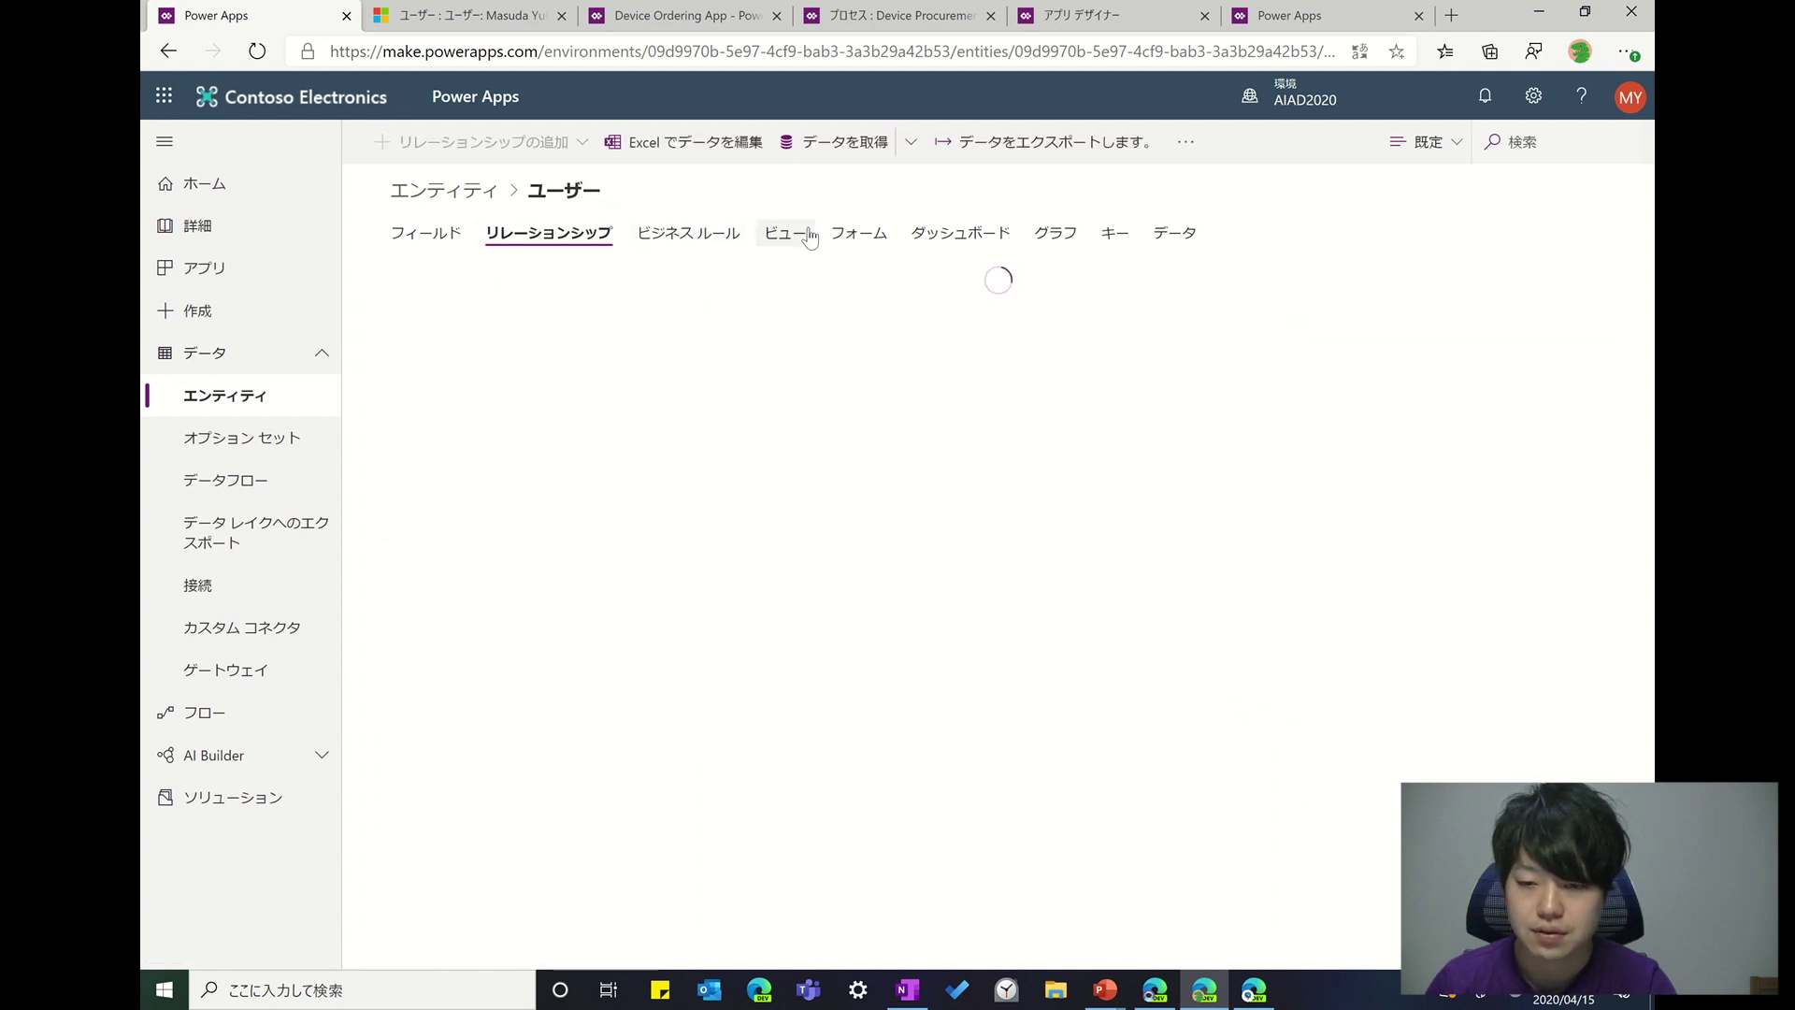
click(853, 236)
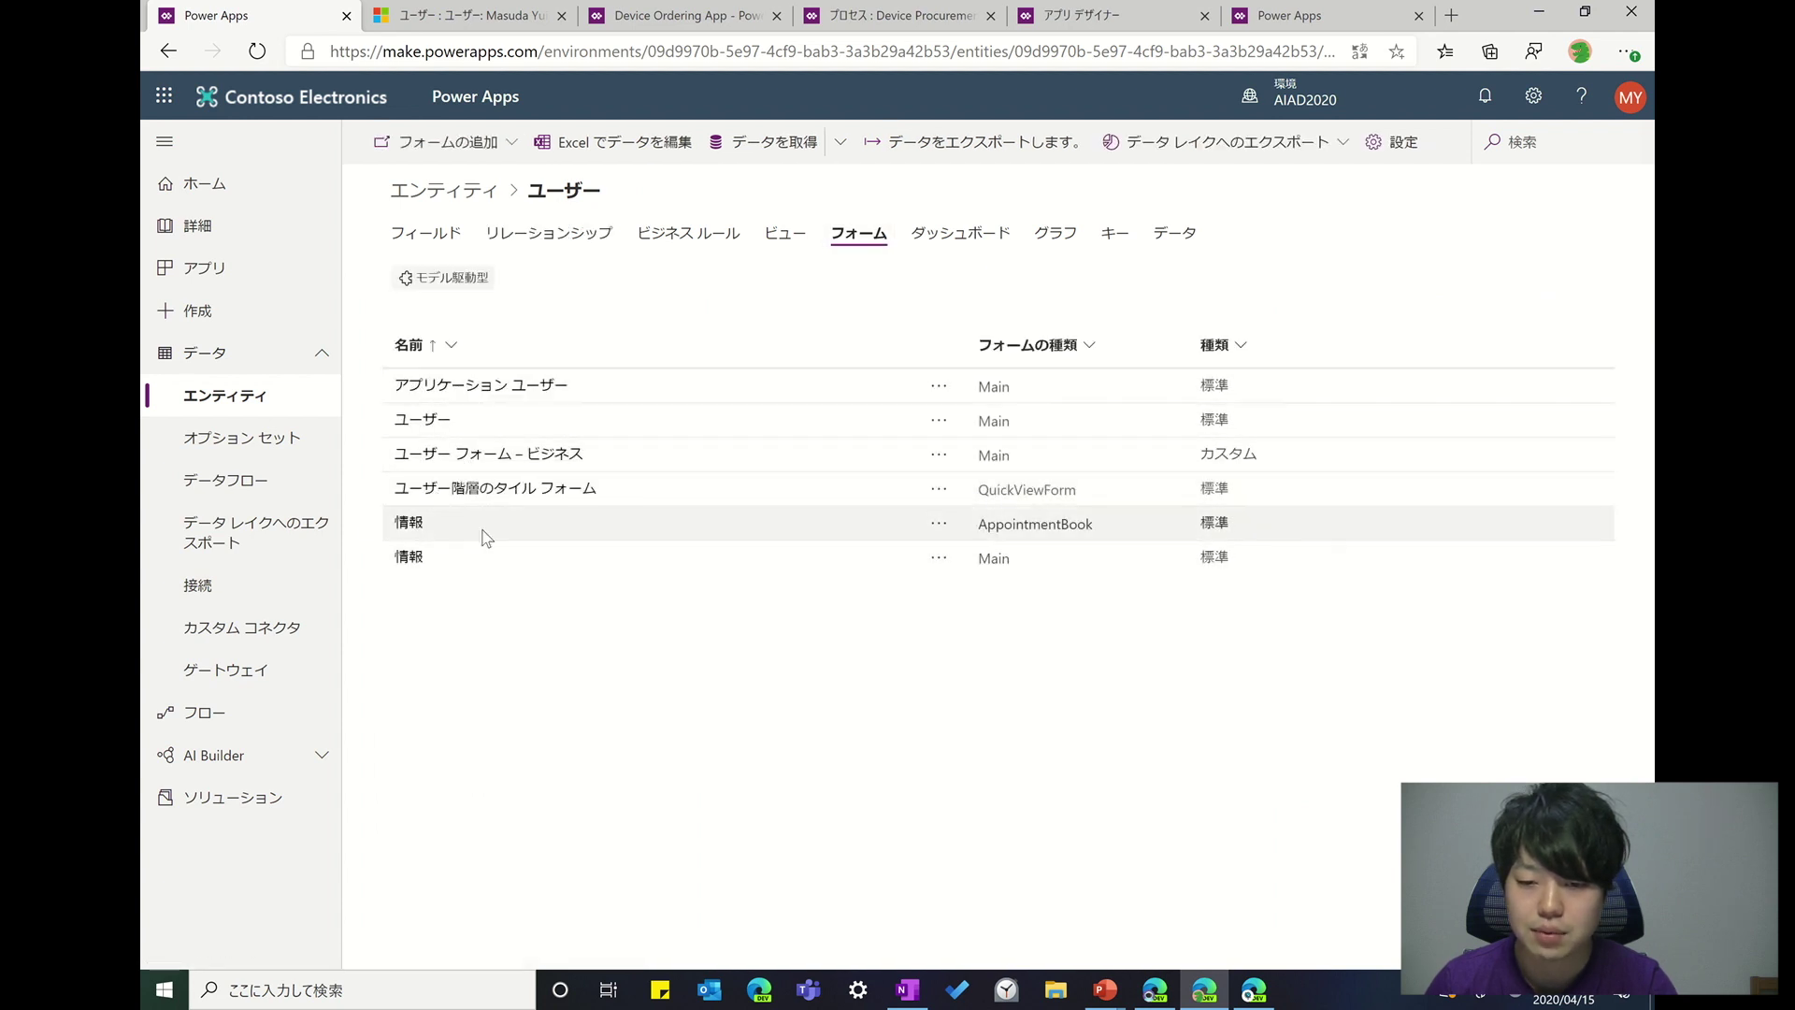
- Examine the related (関連) options on the owner's user record and compare them with the Device Procurement app's components in the app designer
click(480, 16)
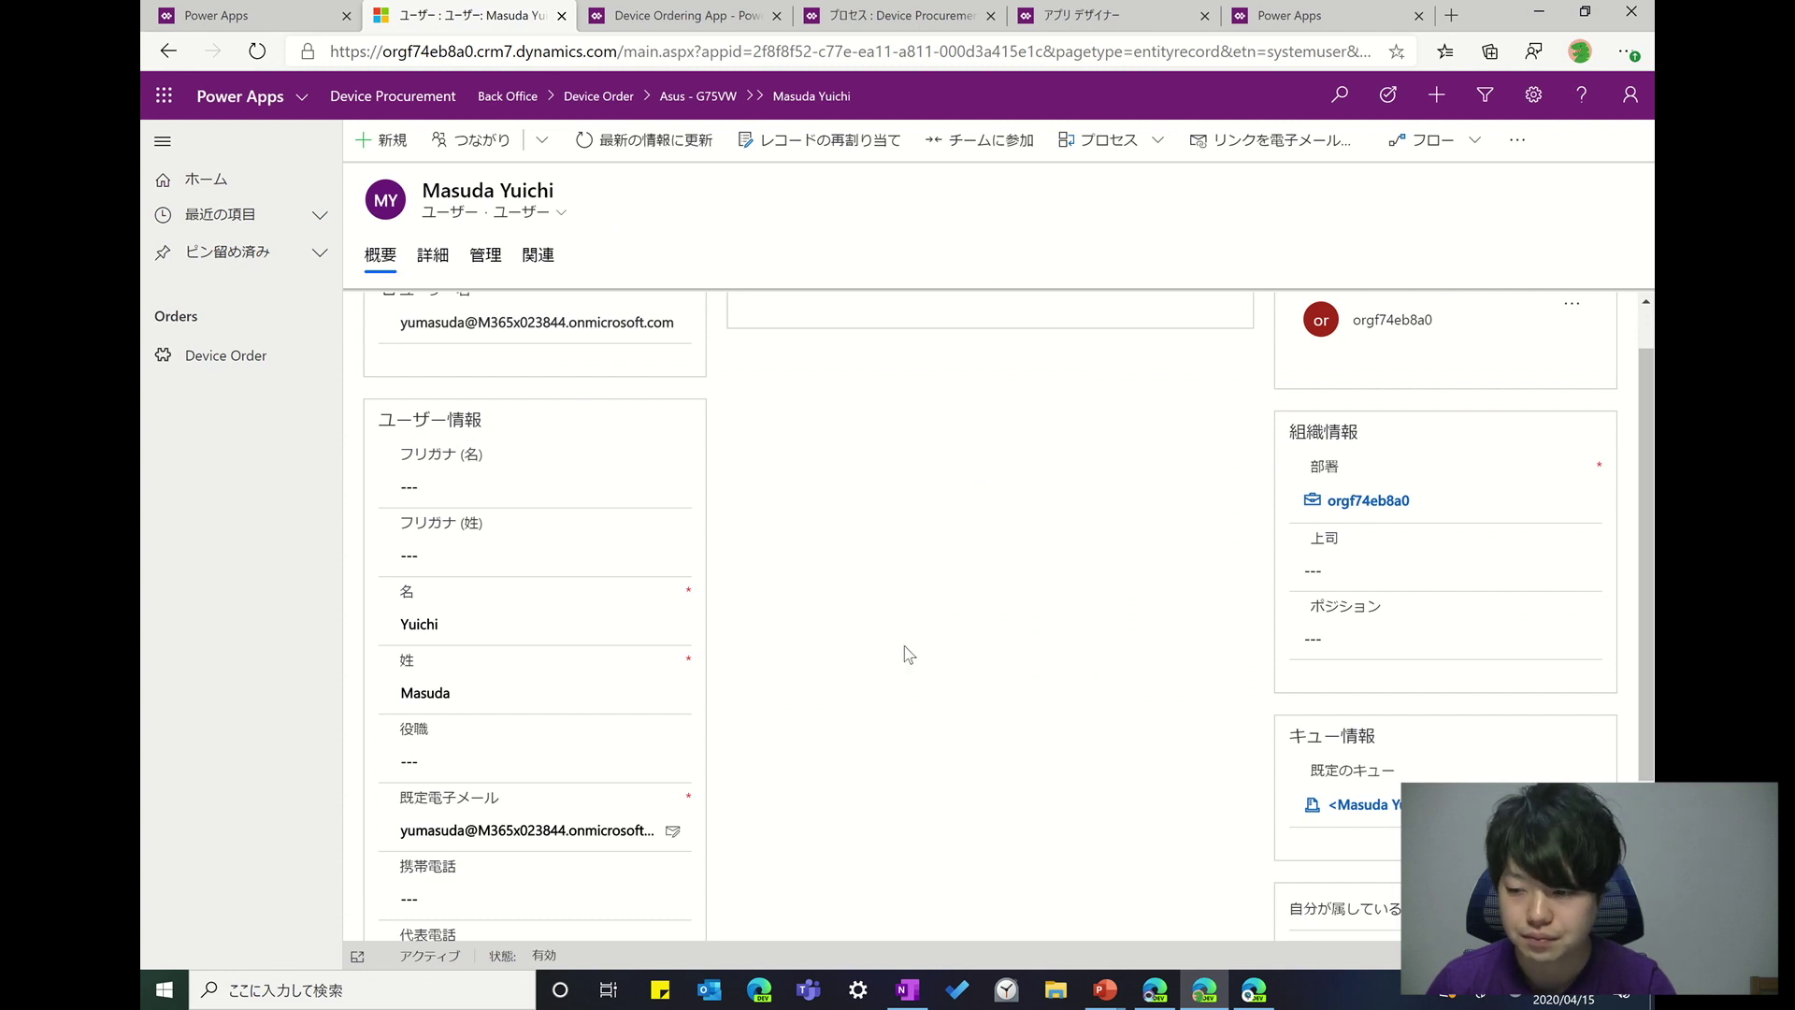
scroll(935, 645, up, 1)
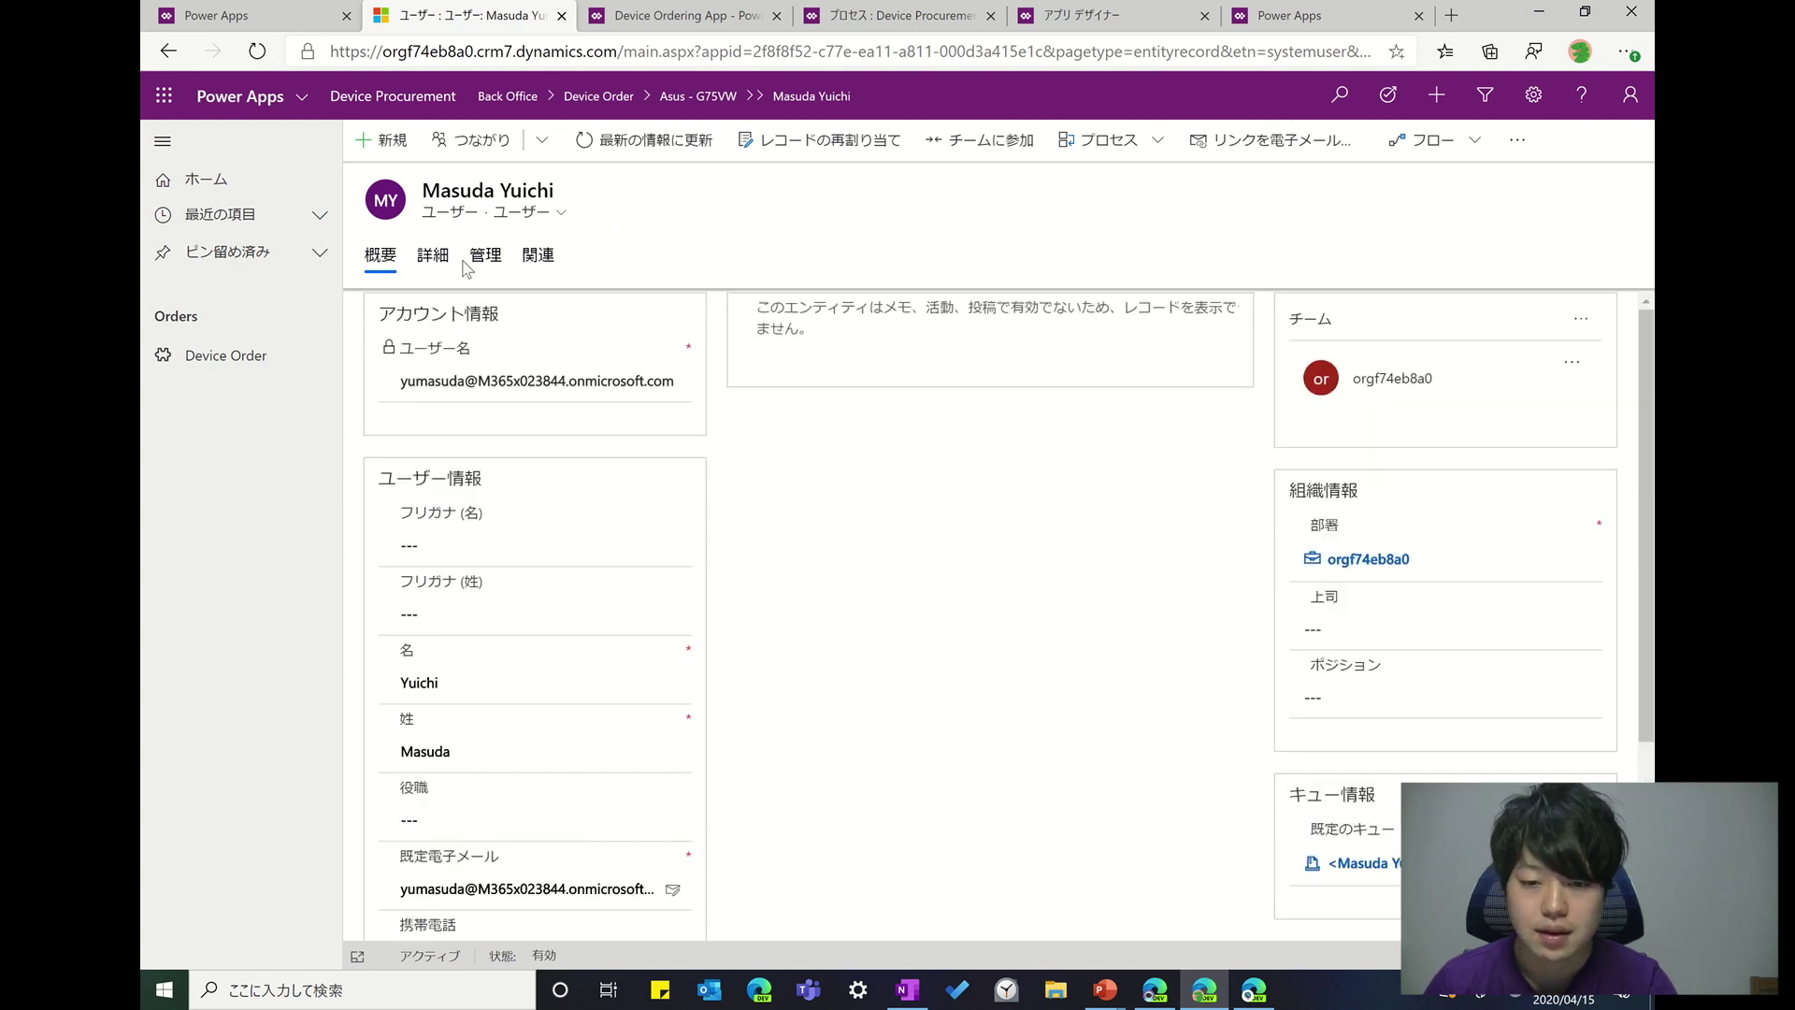
click(540, 258)
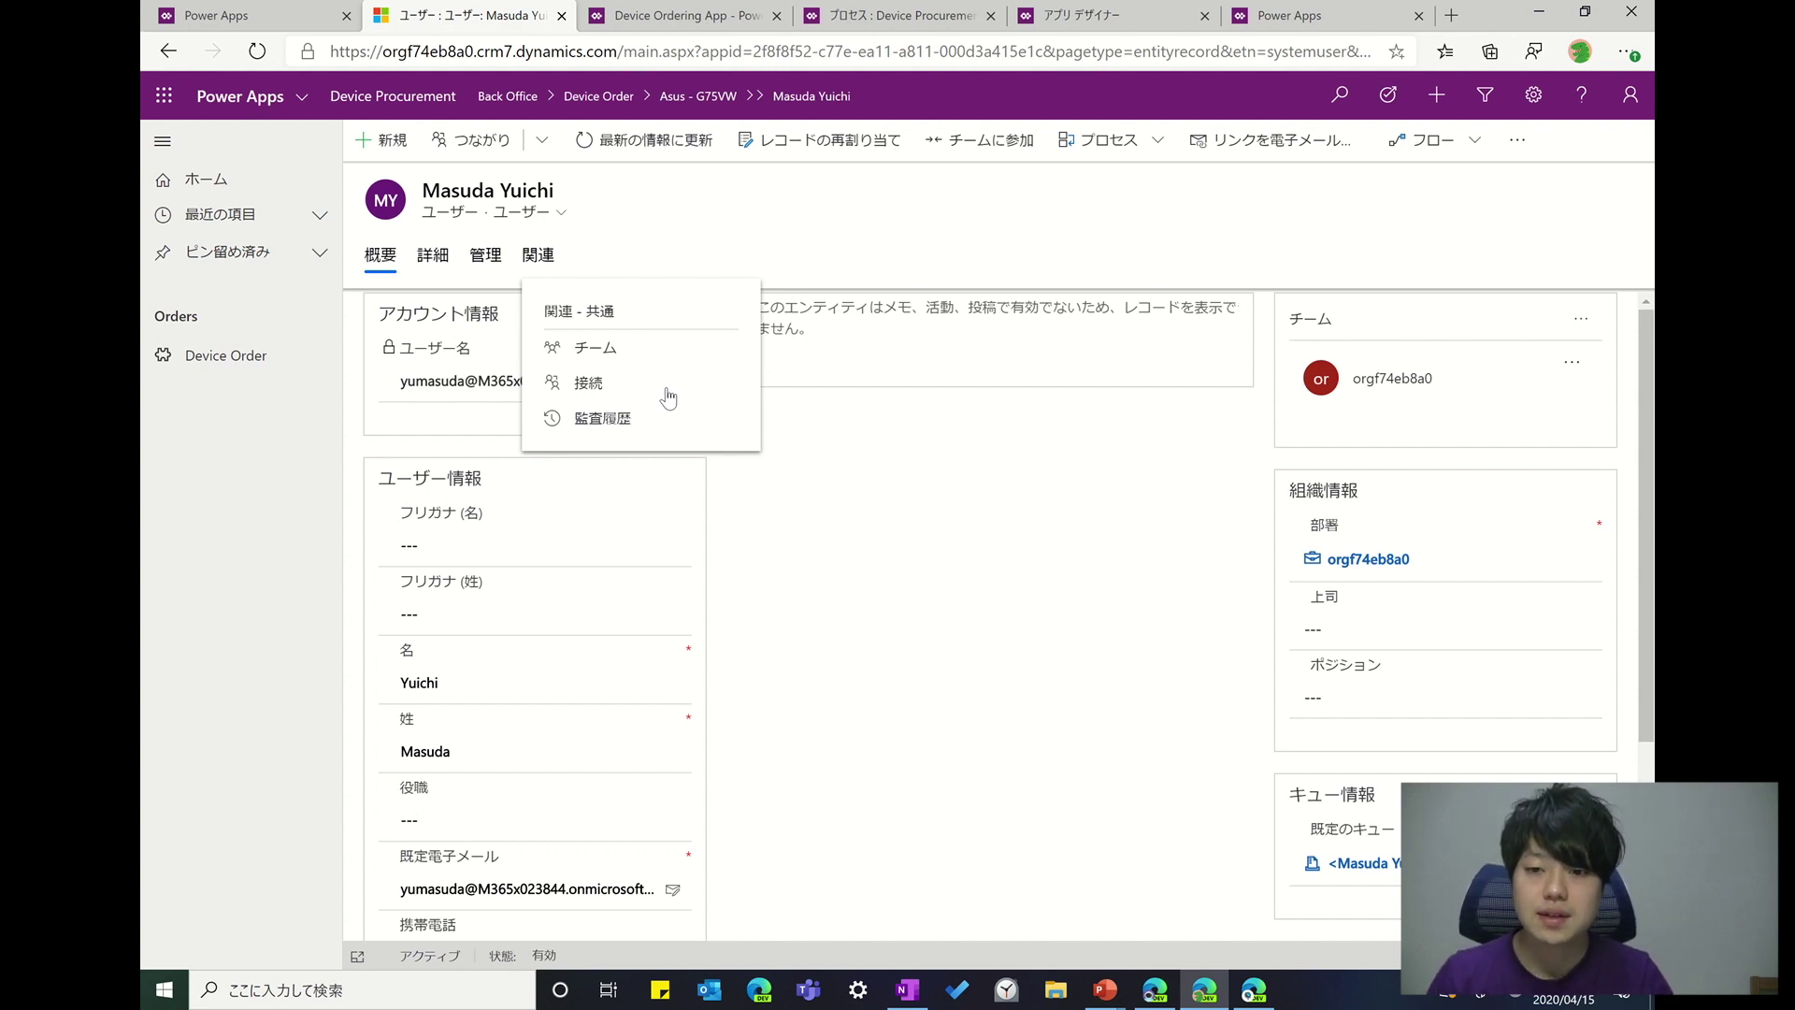
click(1103, 15)
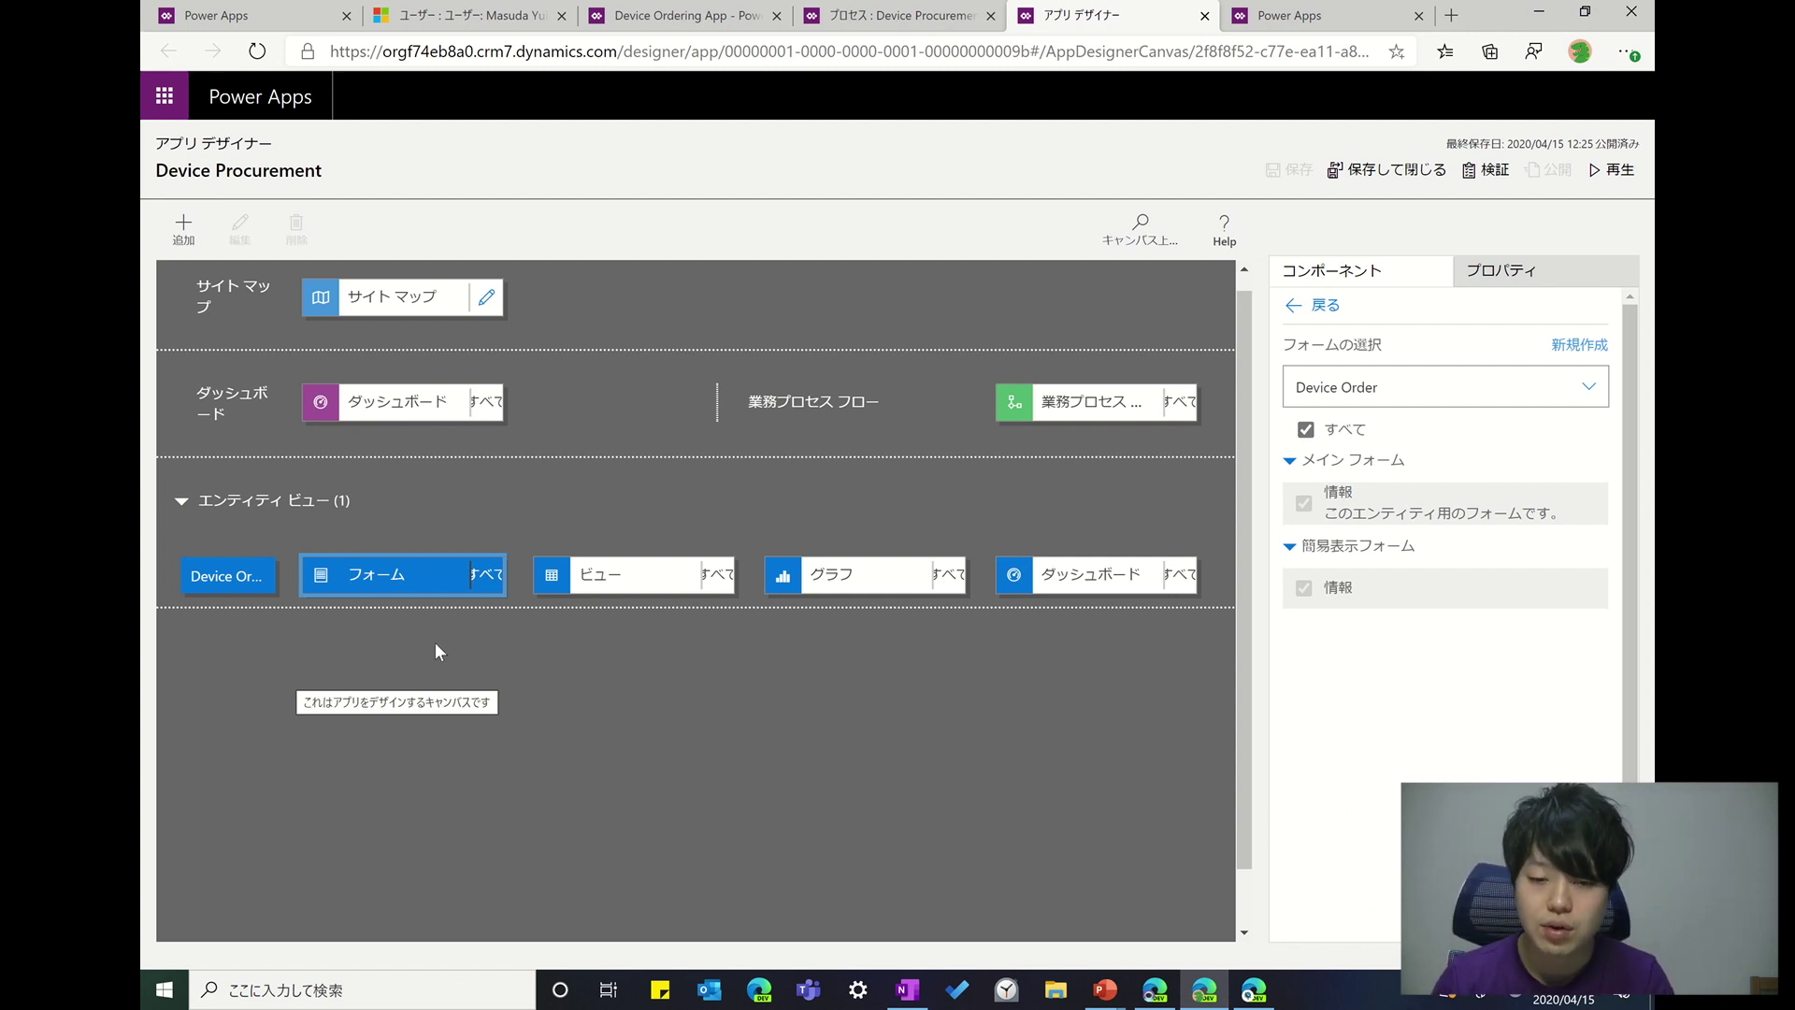
scroll(617, 599, up, 1)
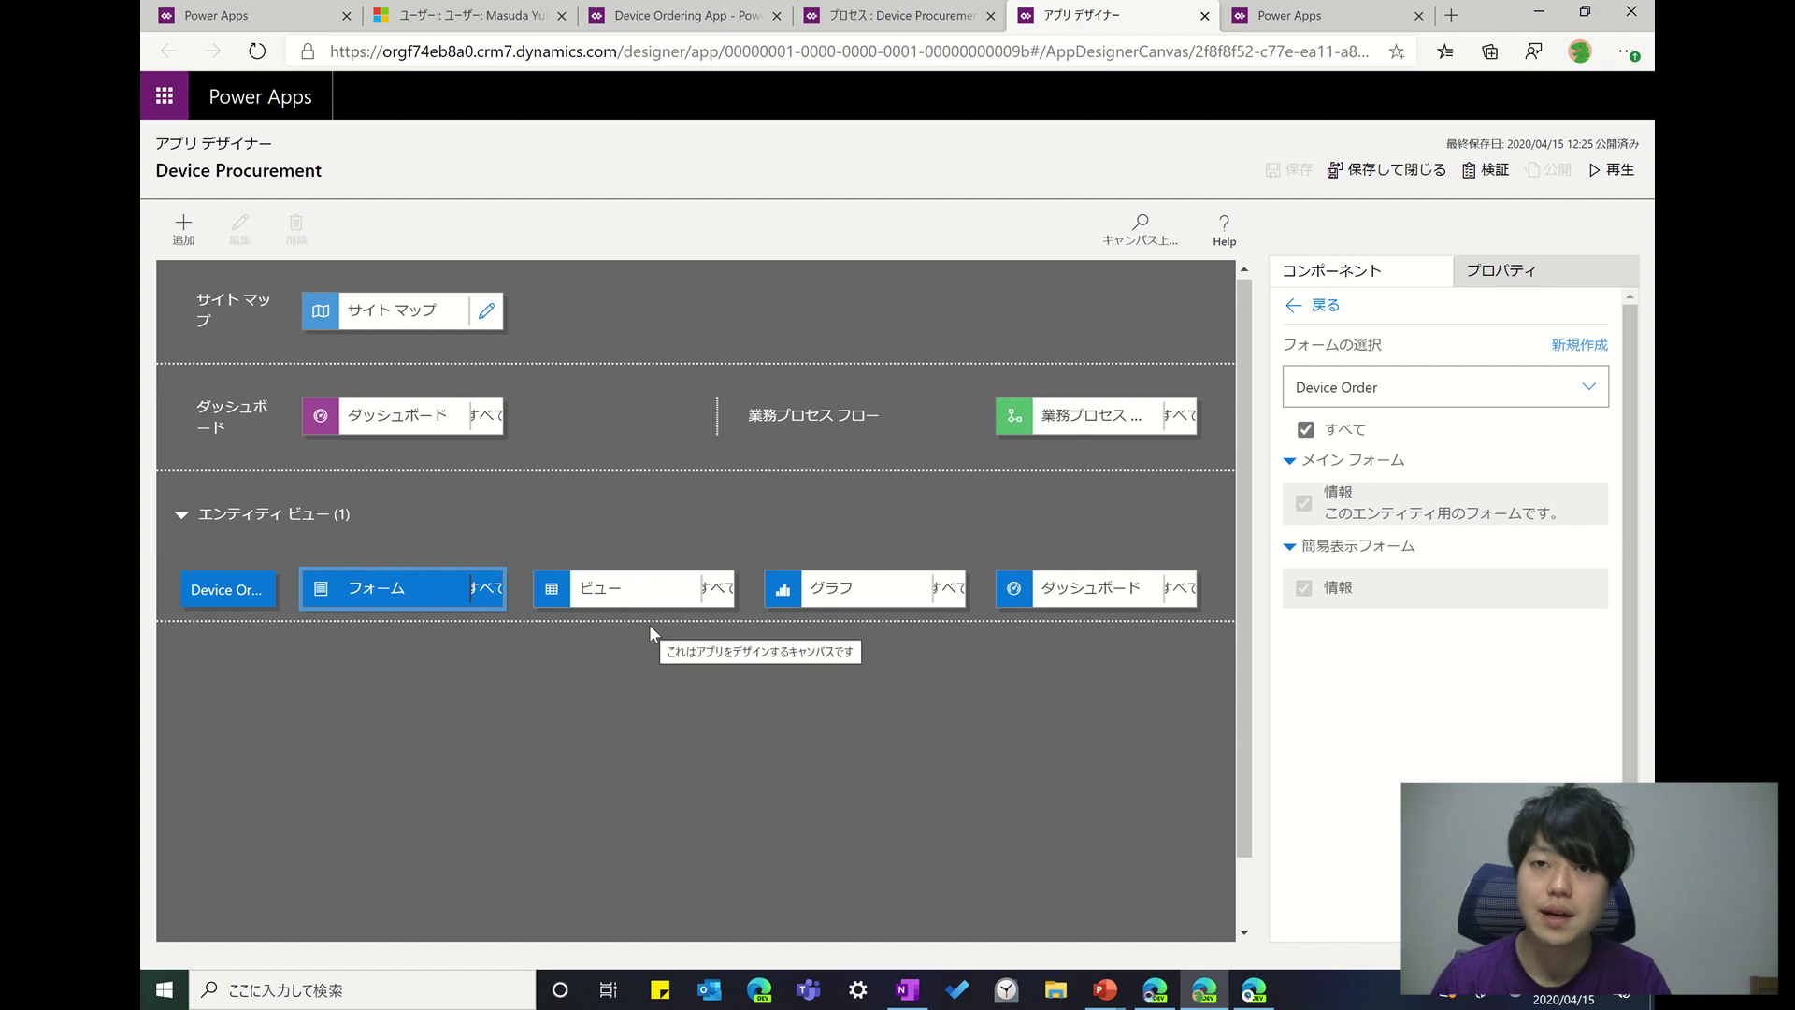
click(479, 26)
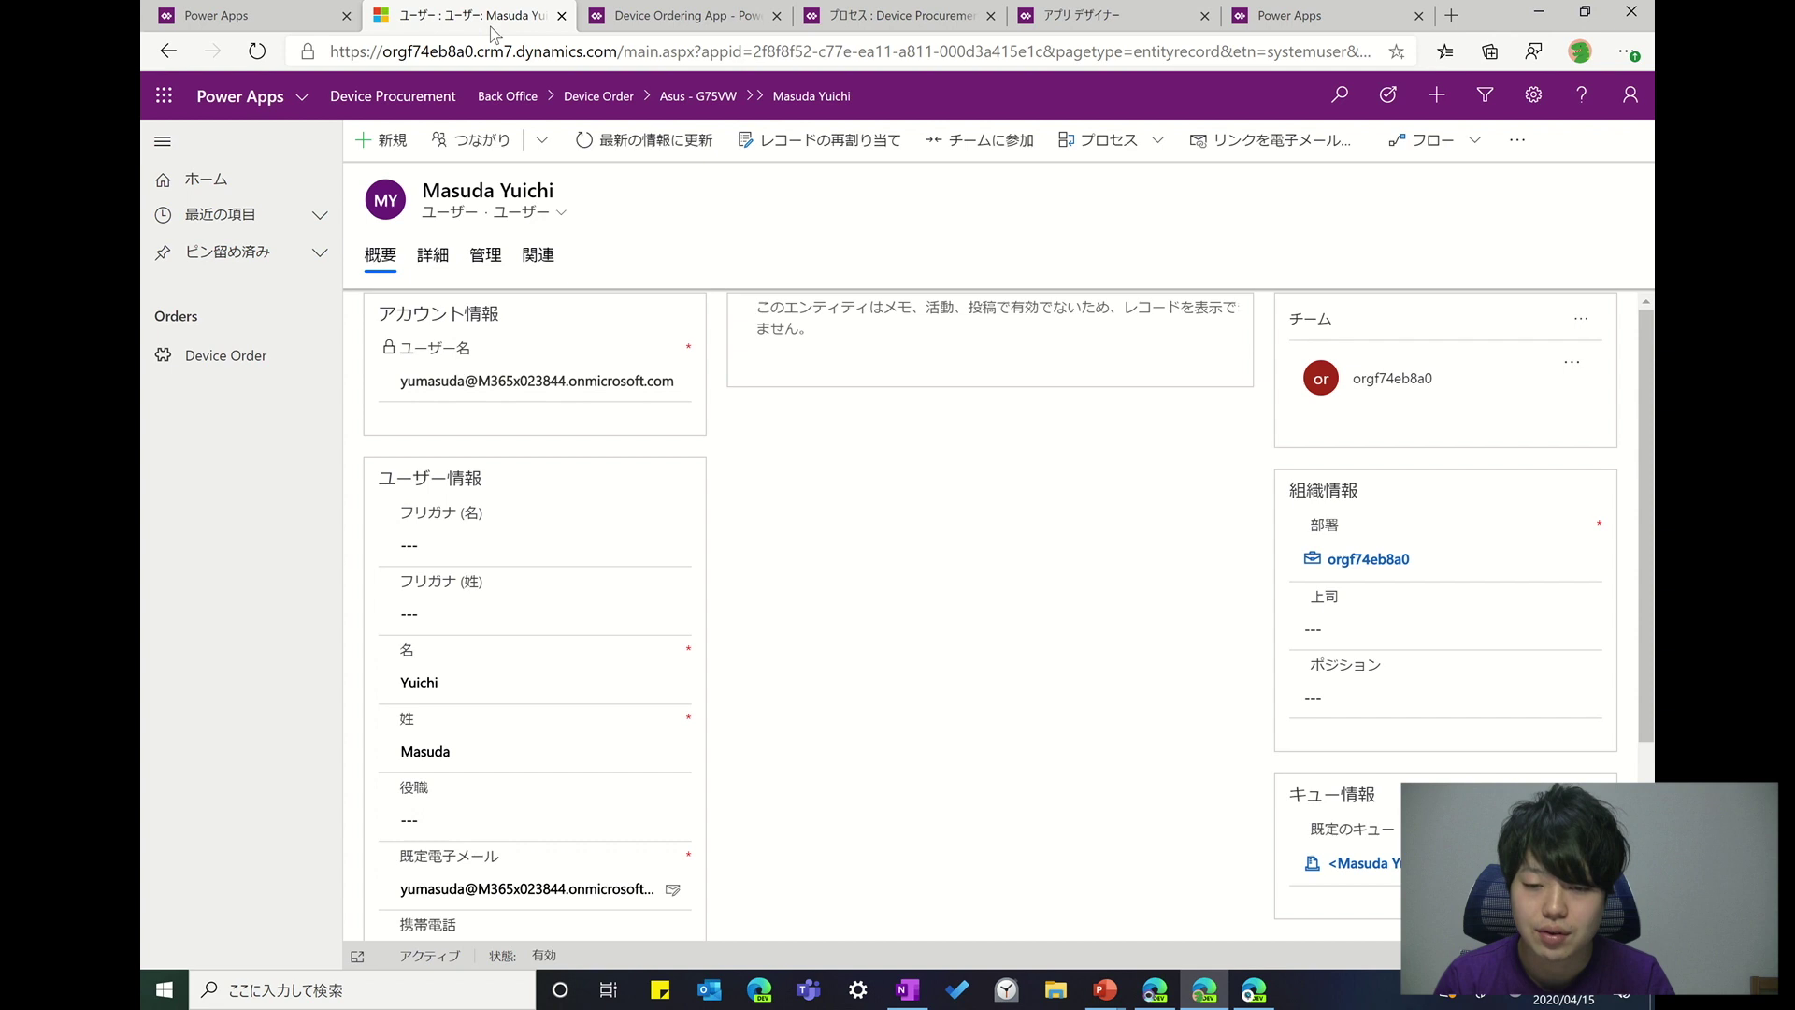
- Return to the Asus - G75VW order and examine its process (プロセス), flow (フロー) and Word template (Word テンプレート) options
click(698, 96)
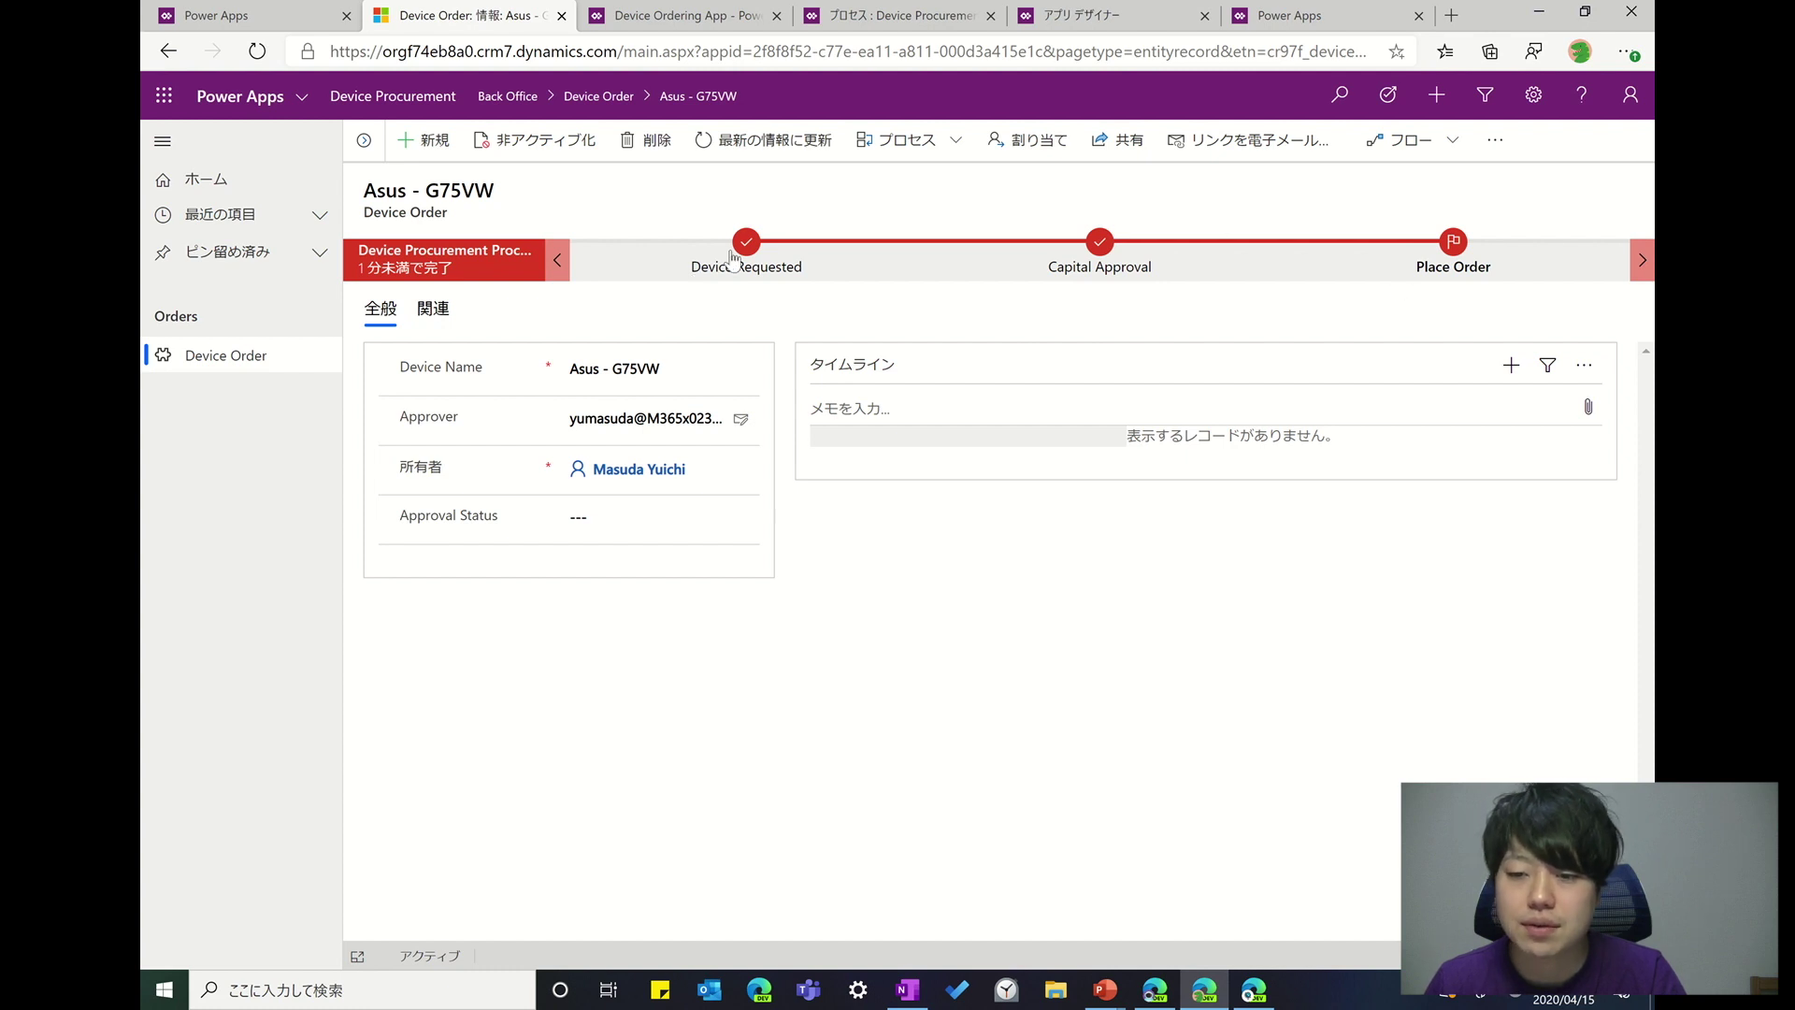
click(925, 159)
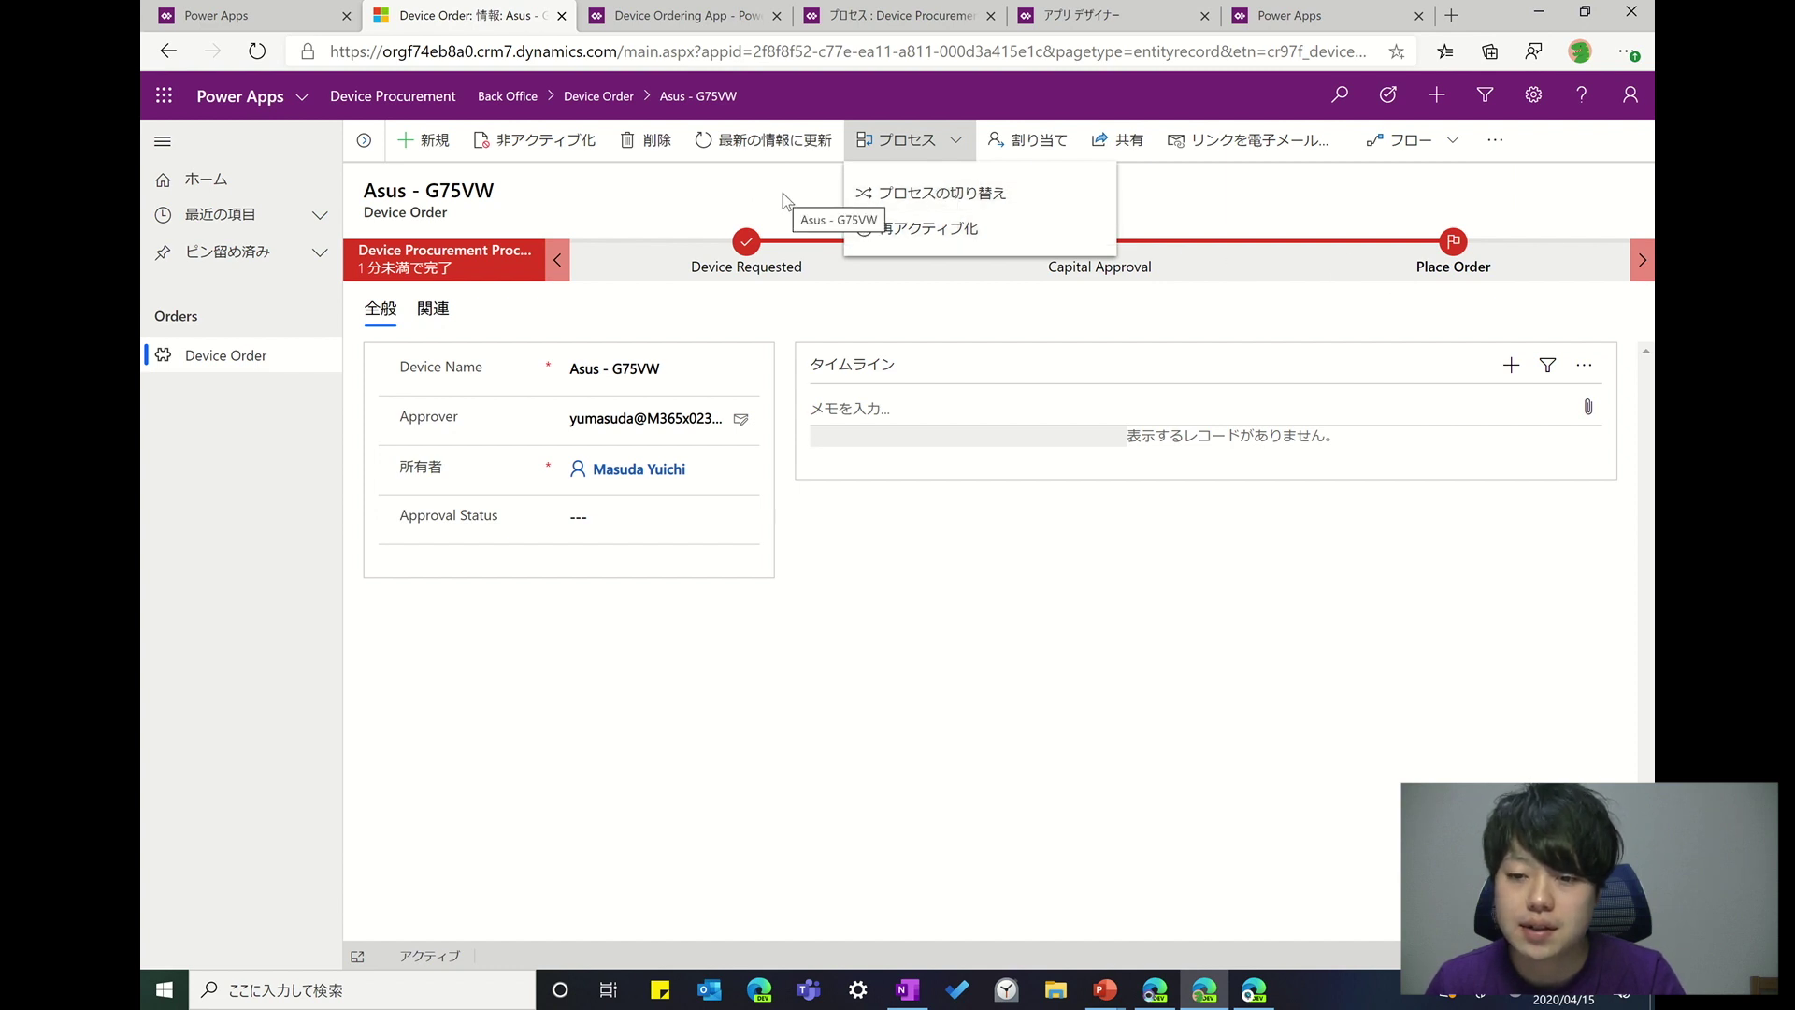
key(Escape)
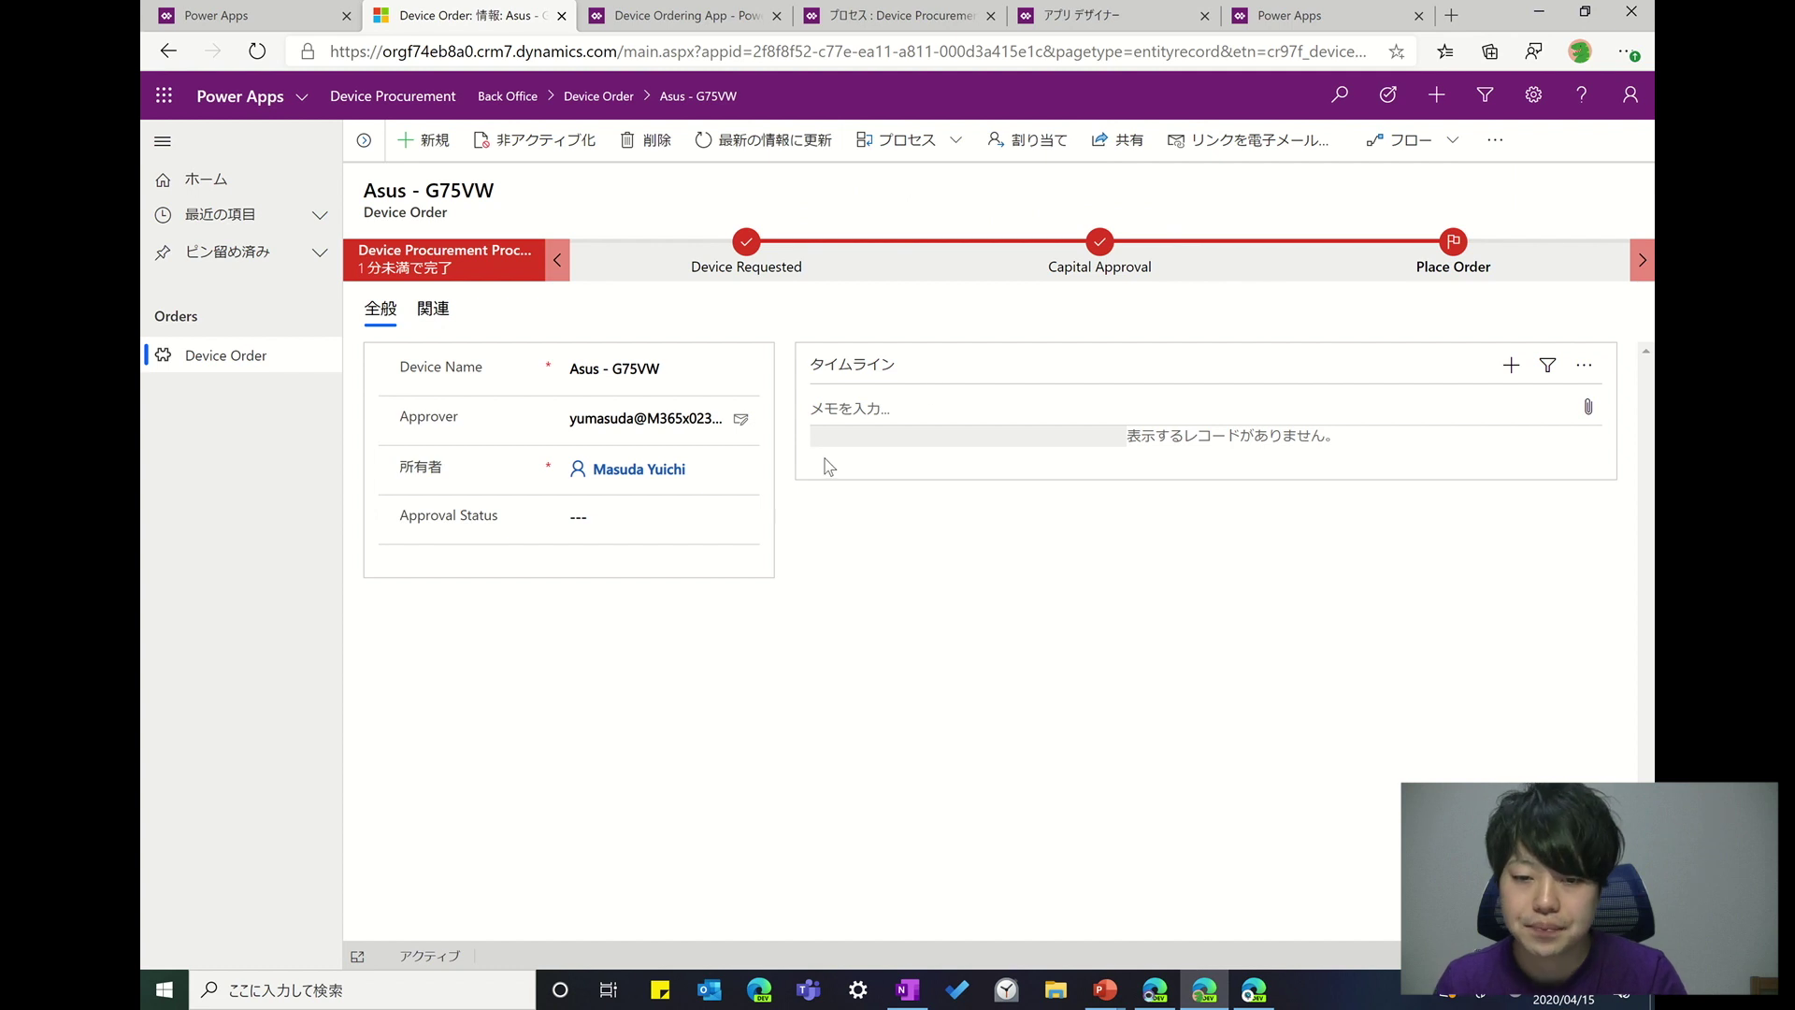
click(1450, 157)
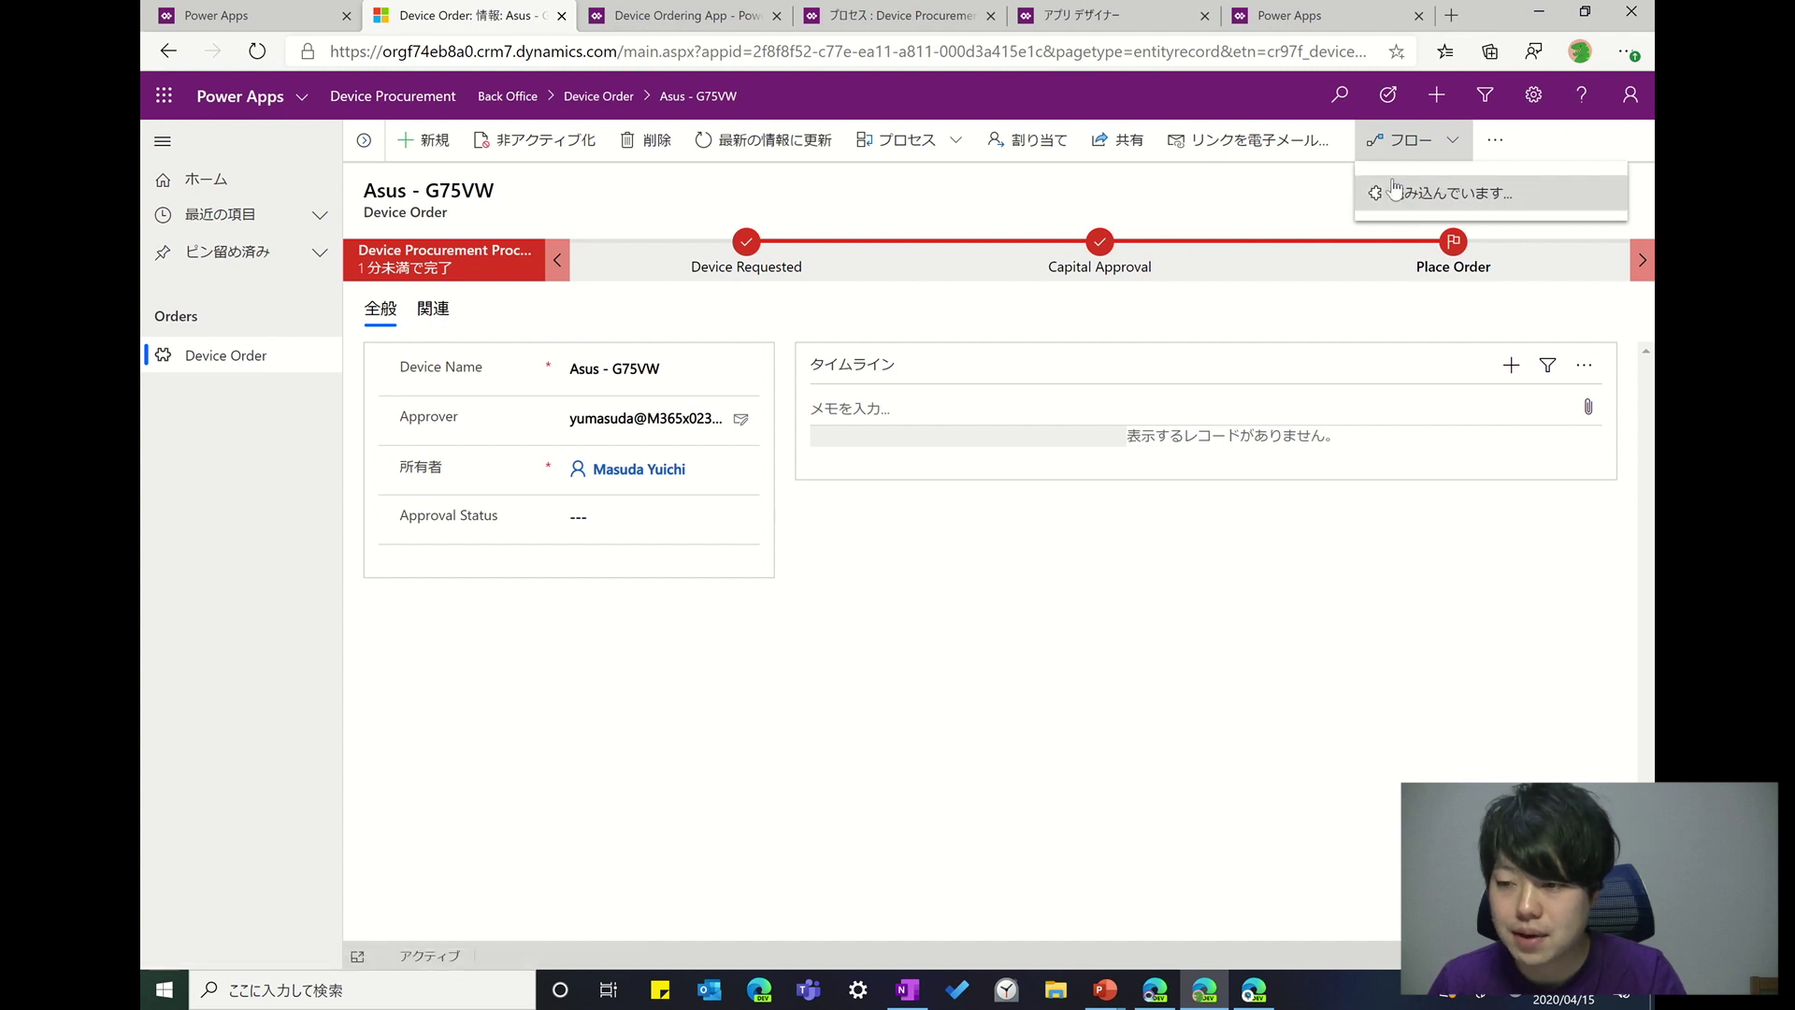
click(1449, 142)
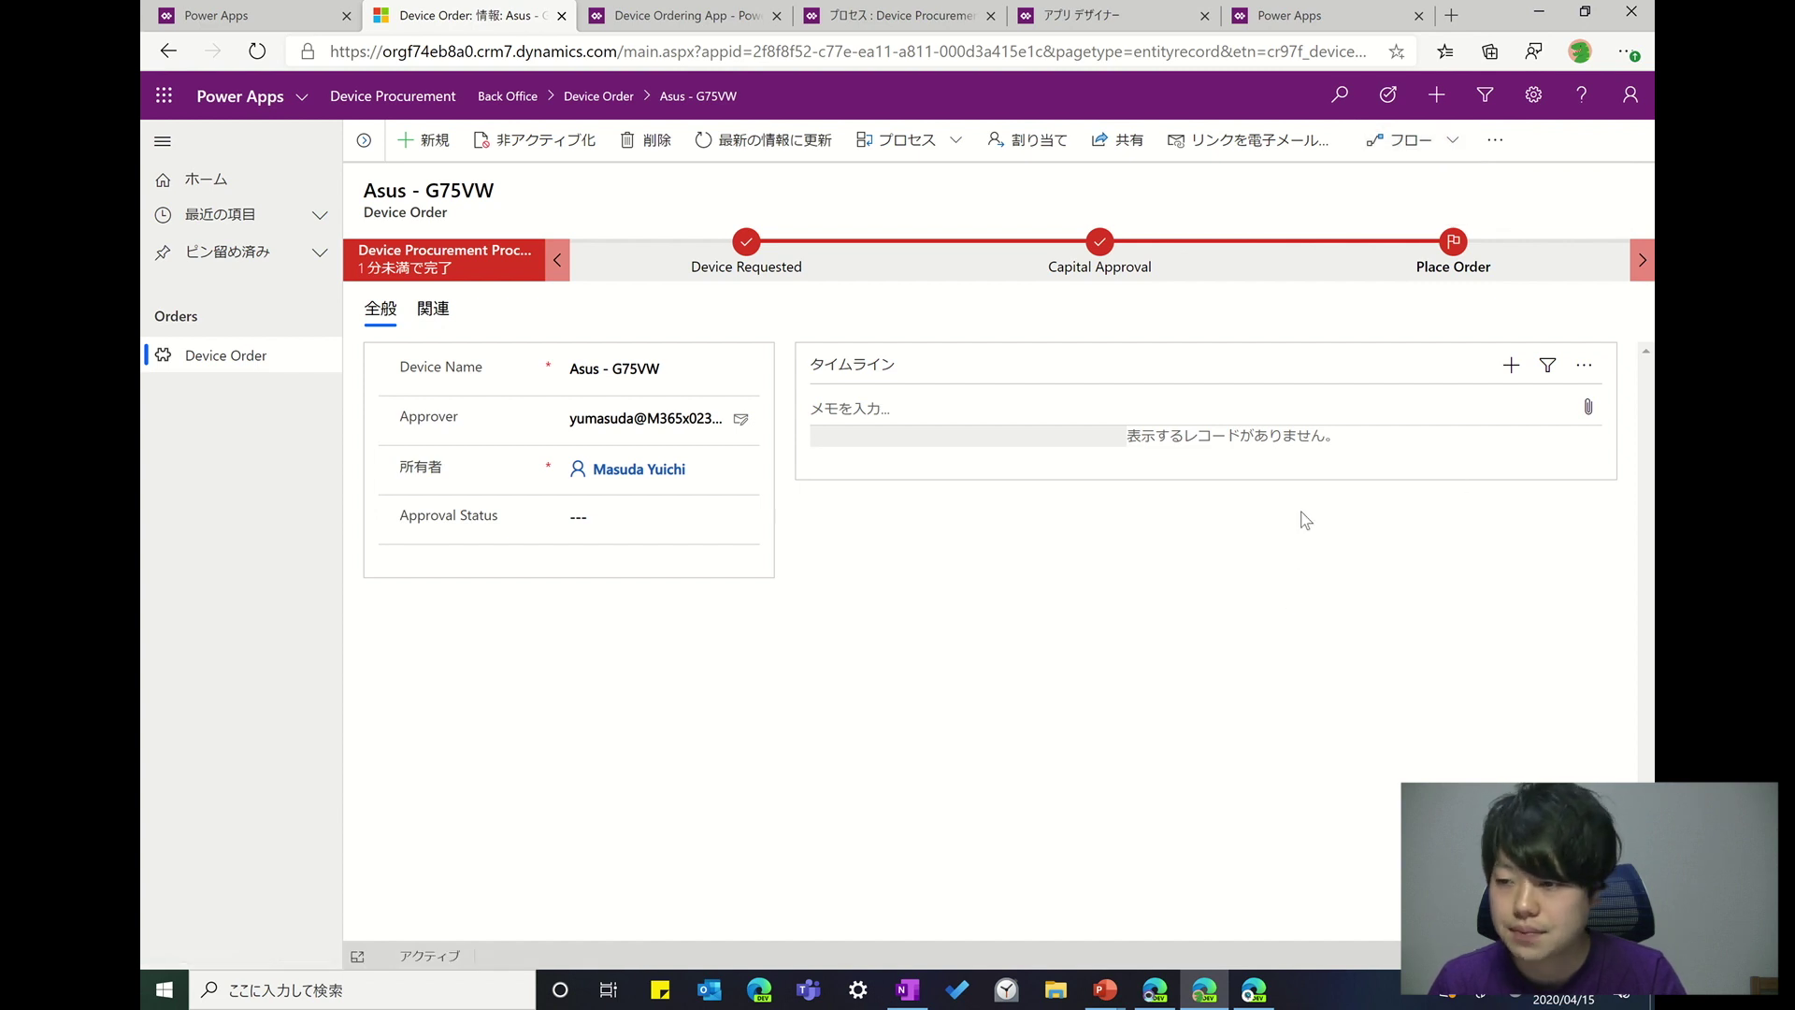
click(1495, 140)
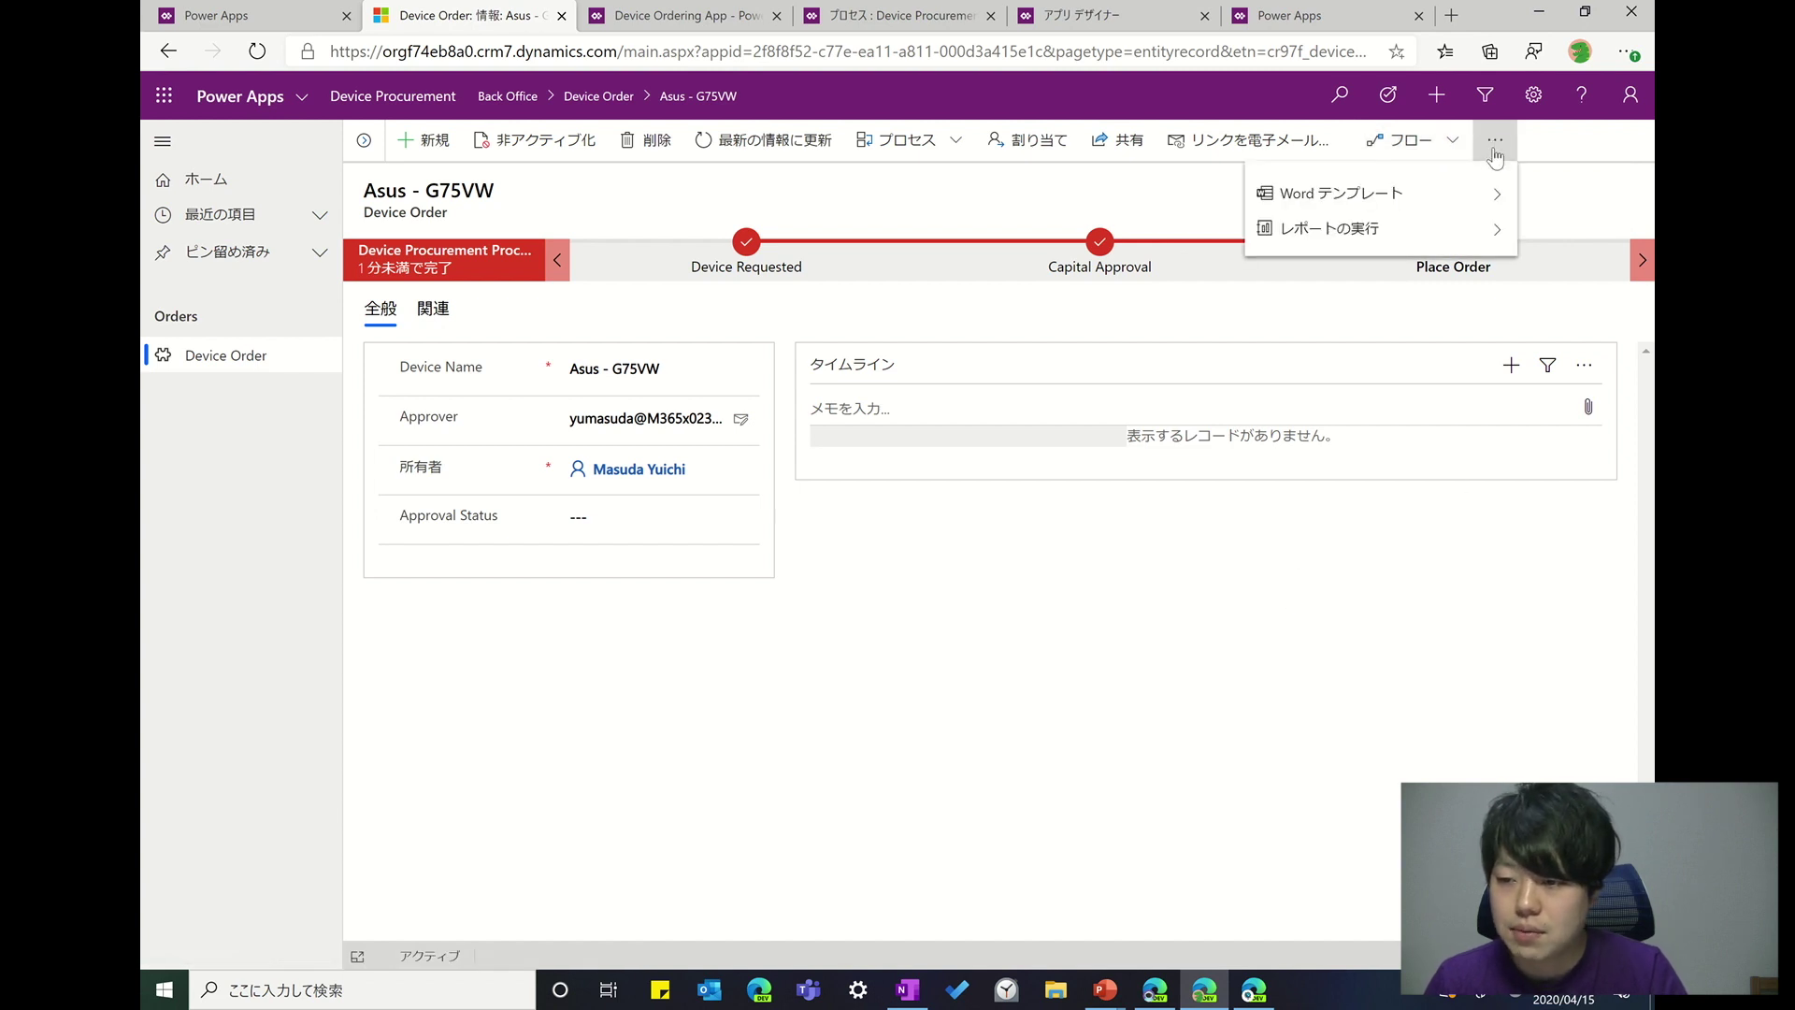
click(1493, 199)
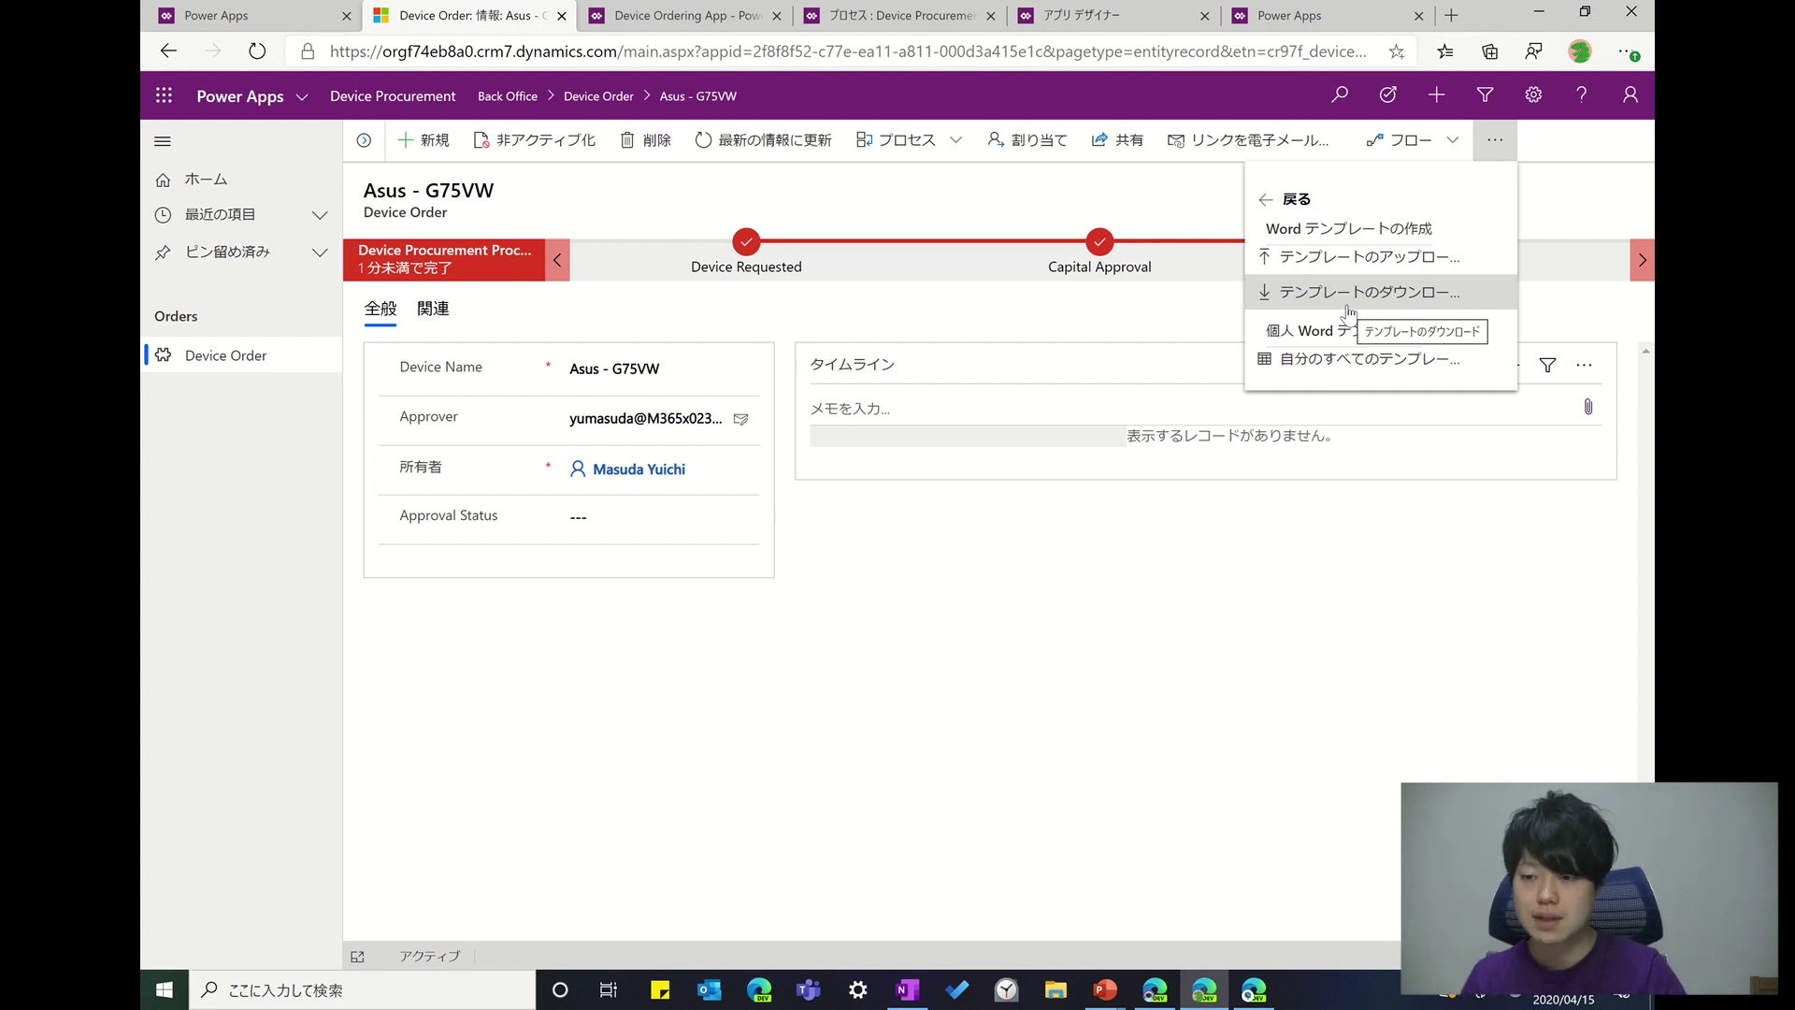
- Go back to the active Device Order list and examine its Excel template, export and import options, glancing at the Device Ordering App
key(alt+Left)
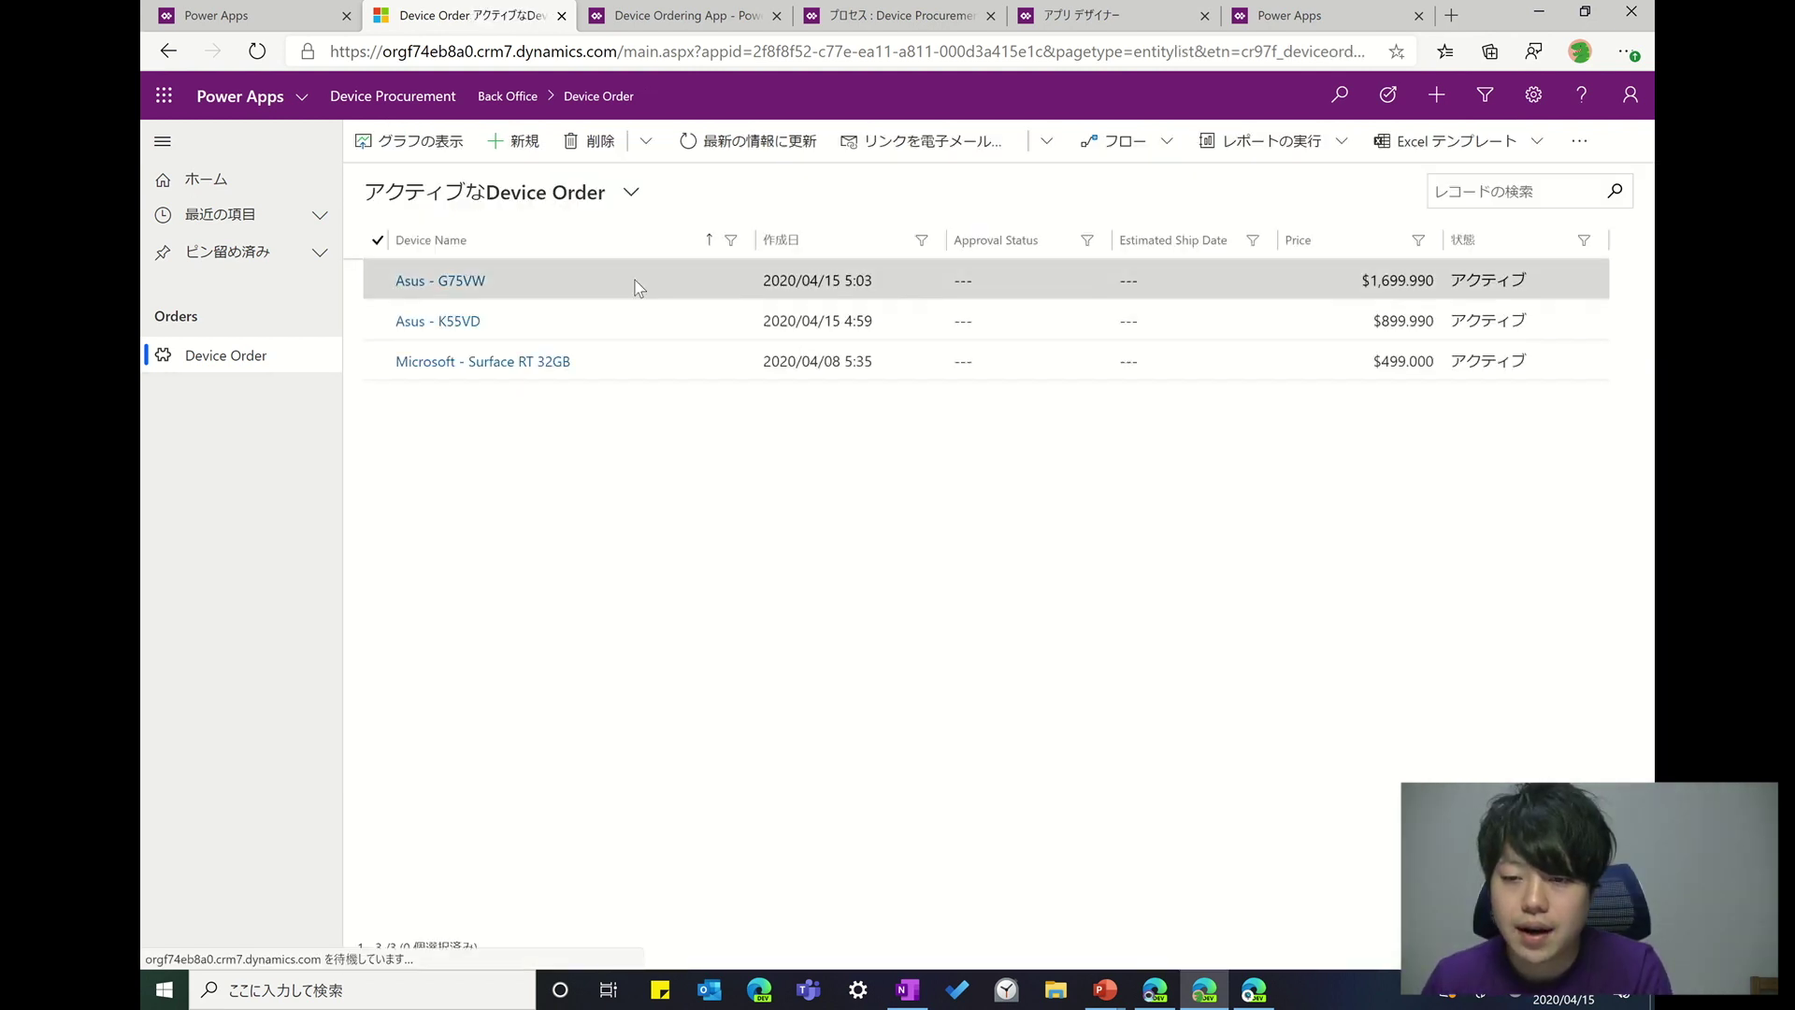
click(1538, 148)
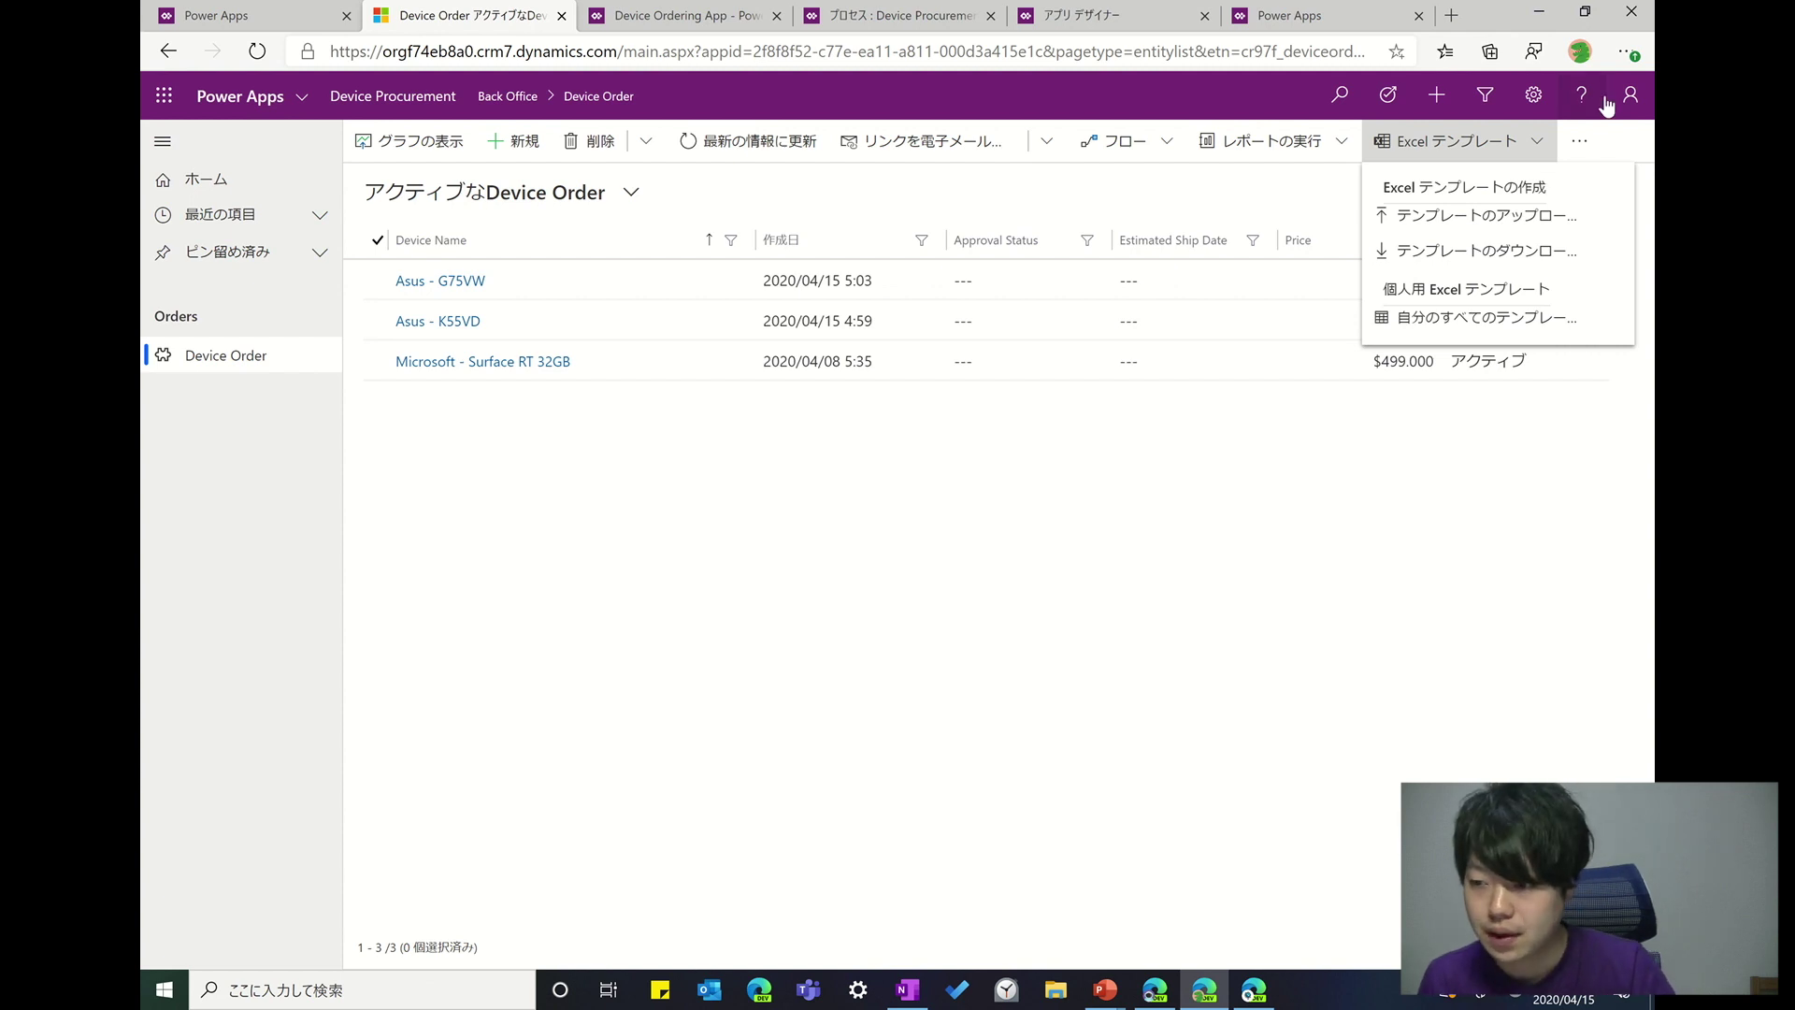
click(1580, 140)
click(1583, 203)
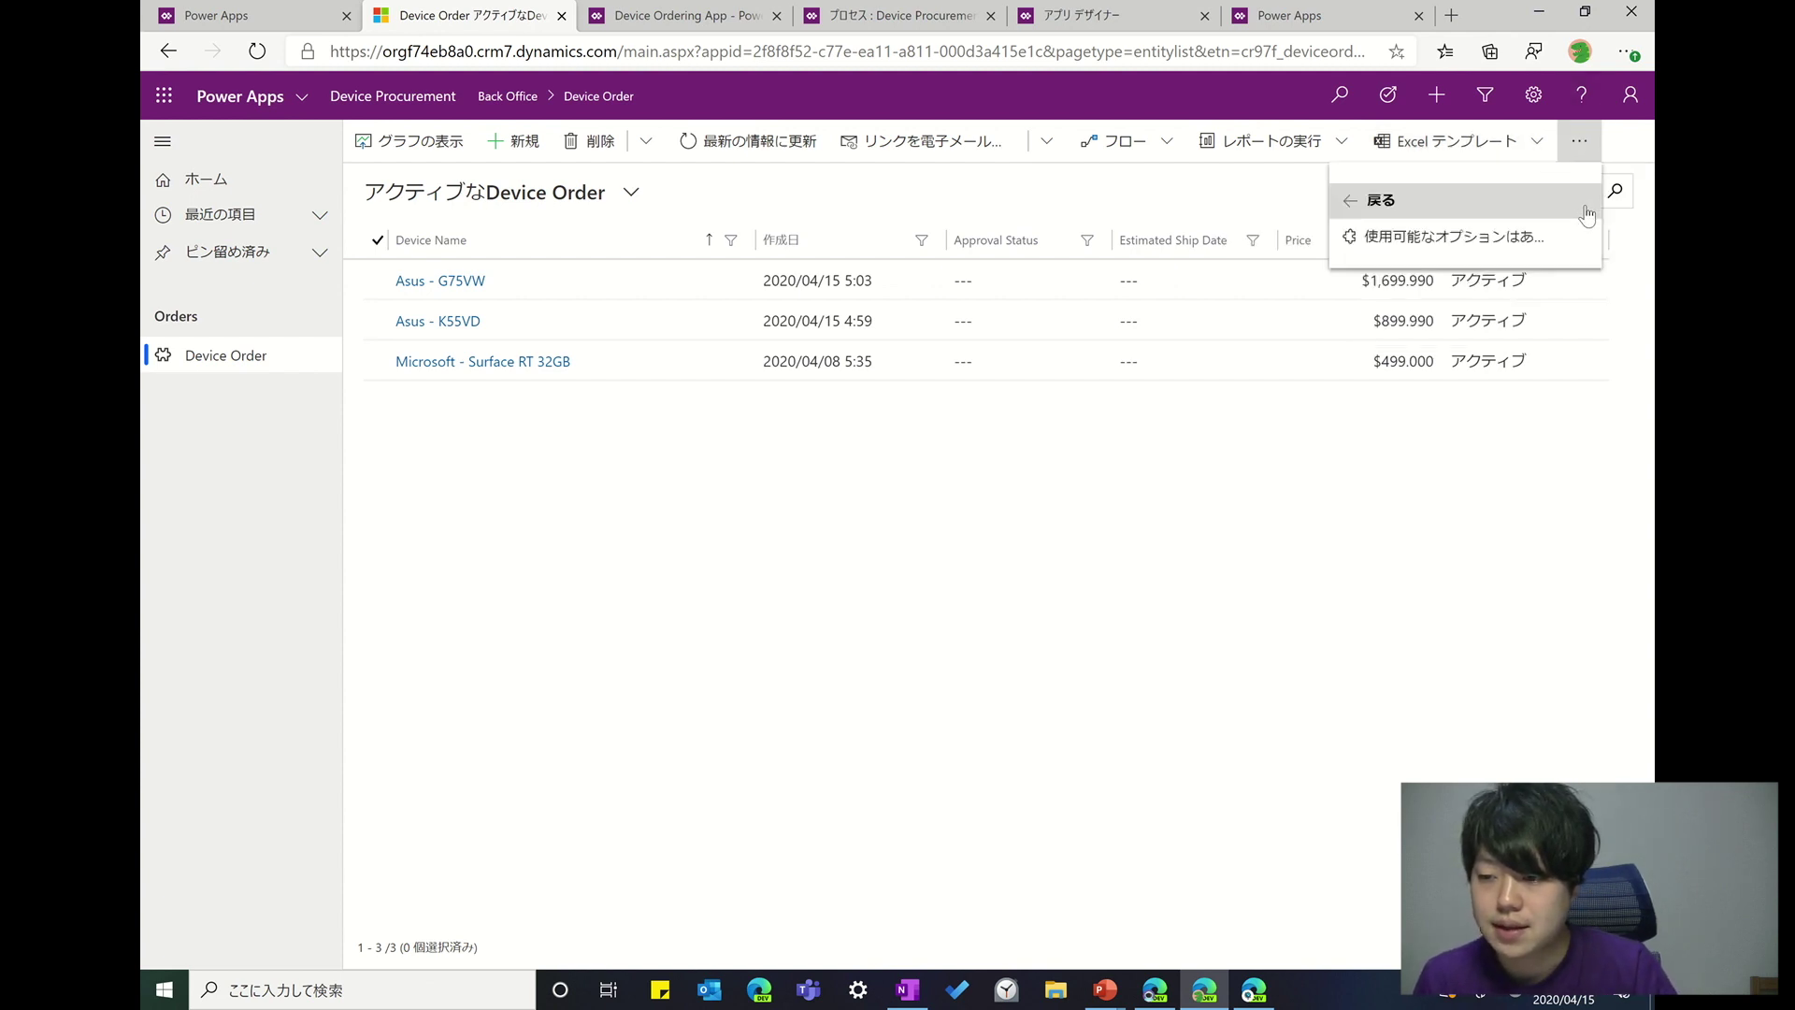
click(1377, 200)
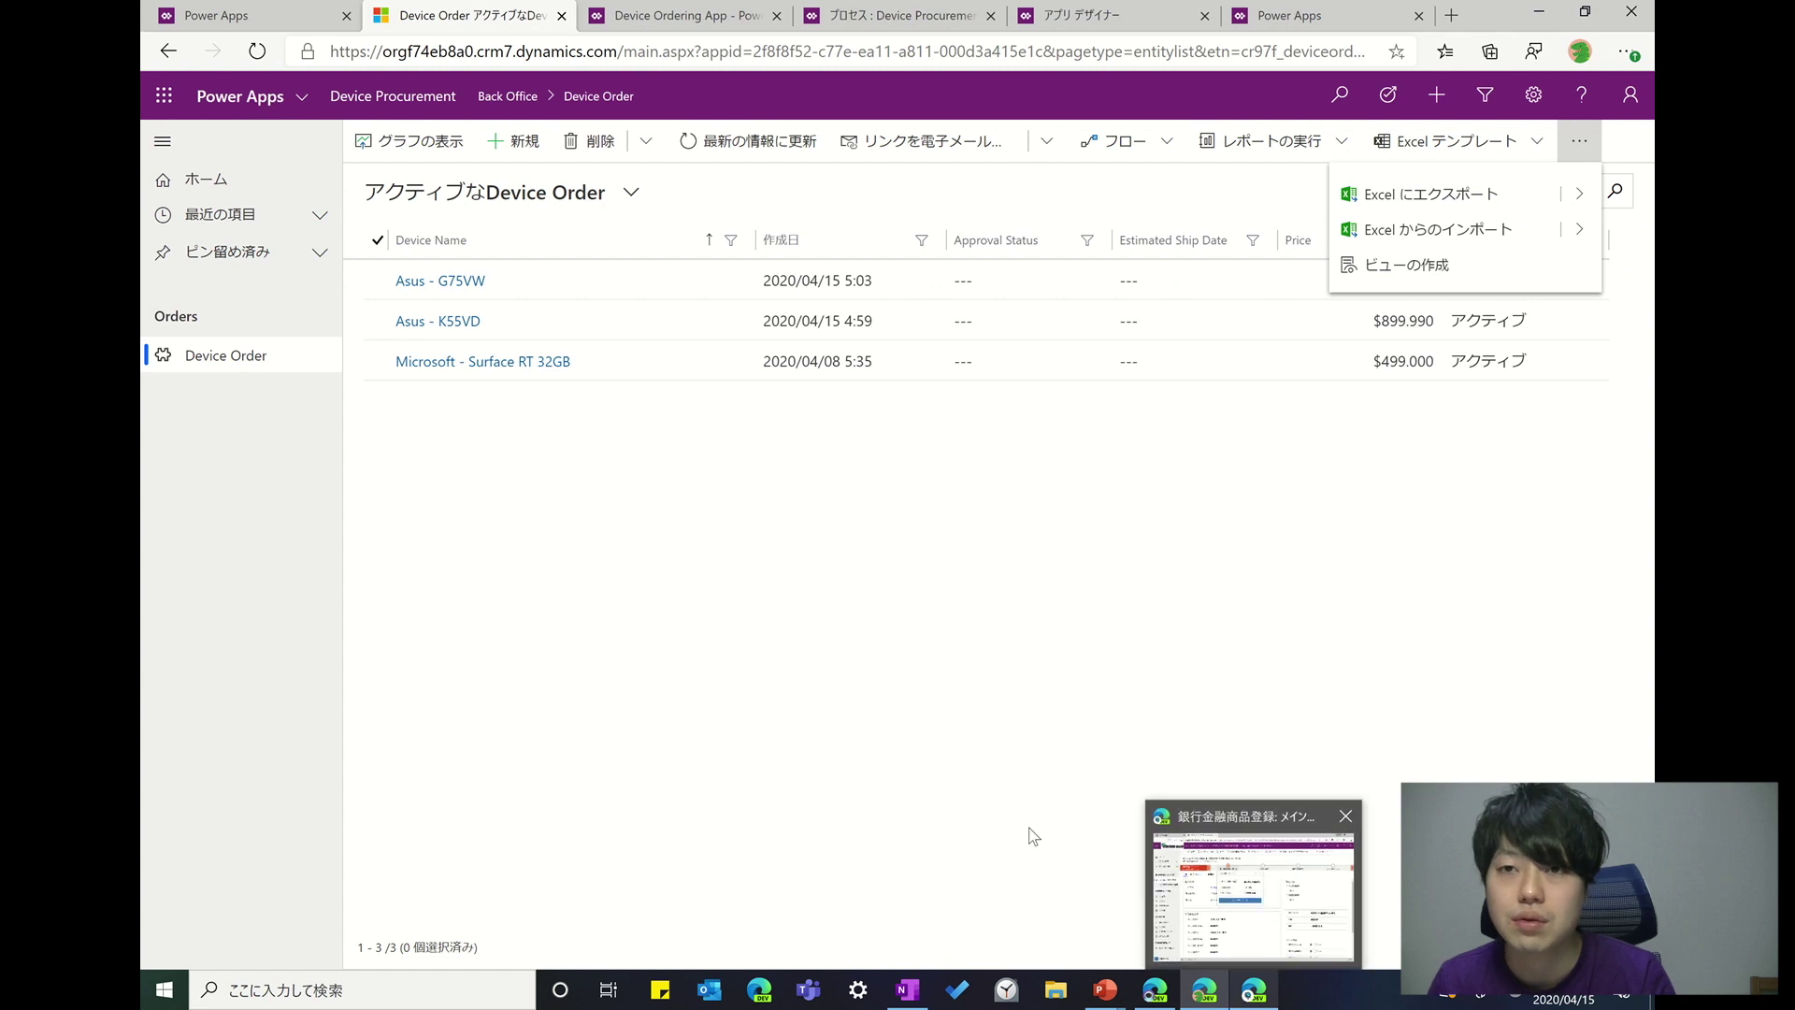
click(709, 26)
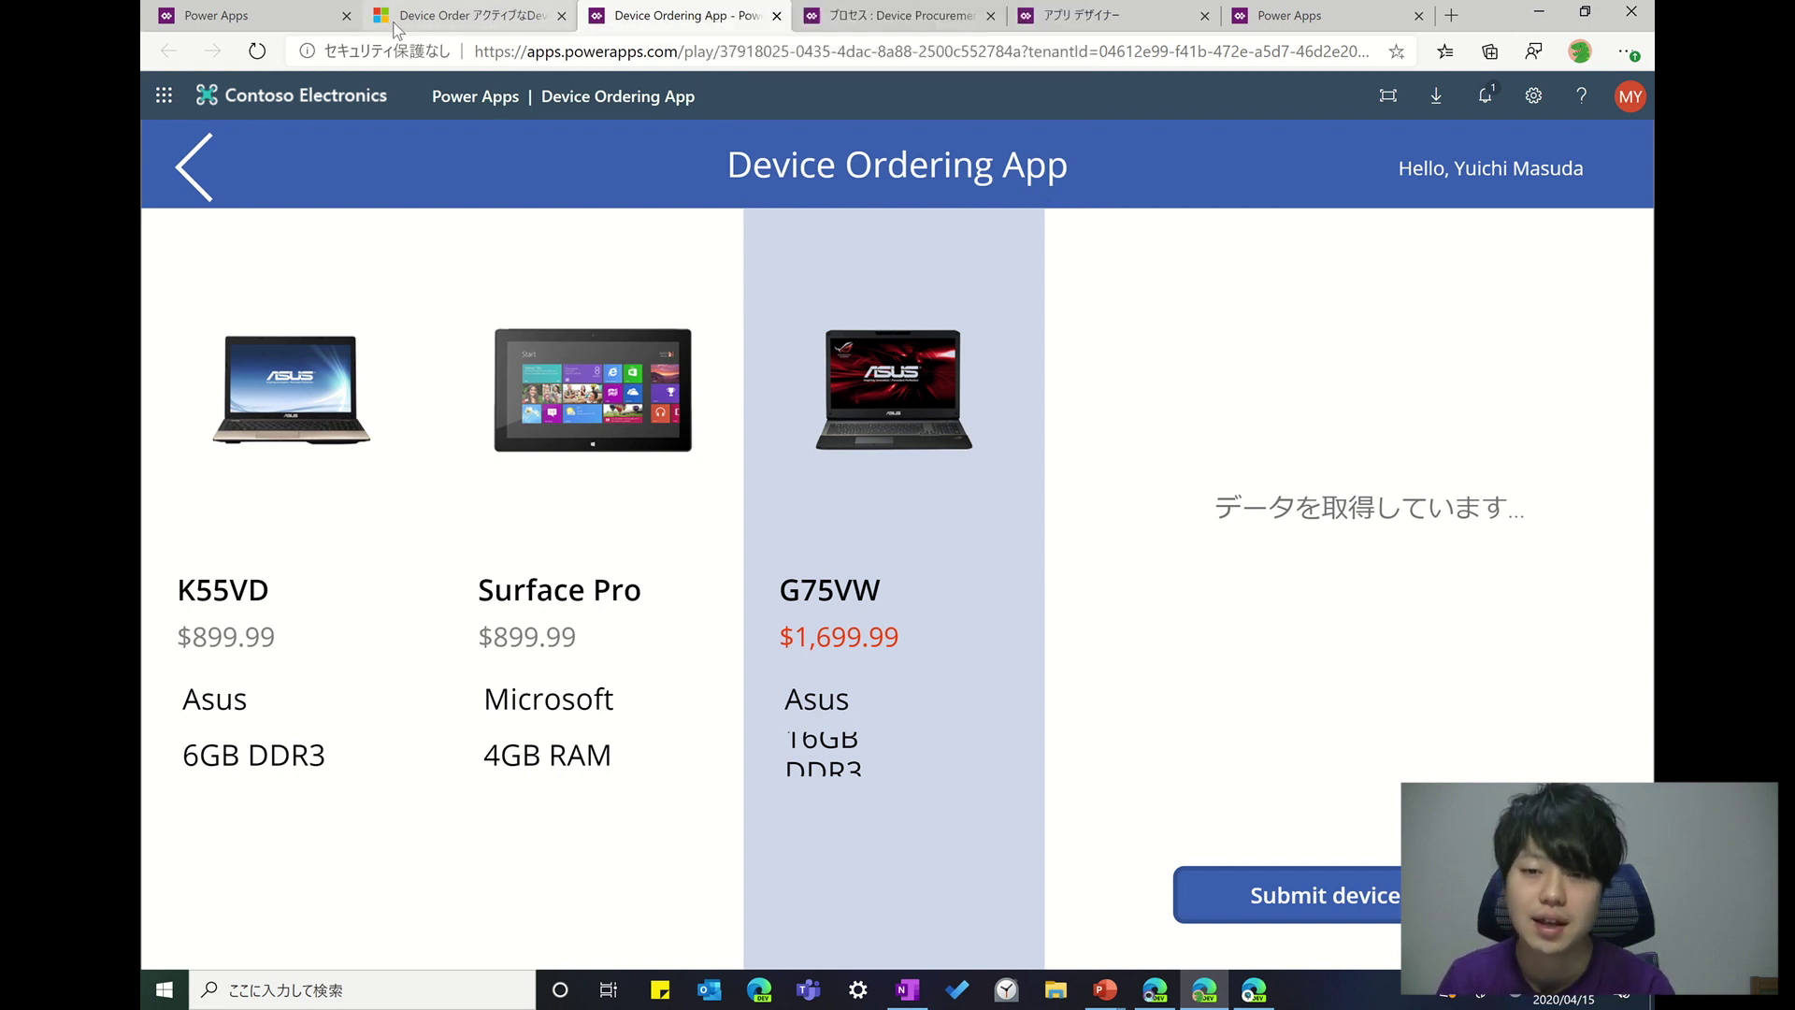
click(432, 19)
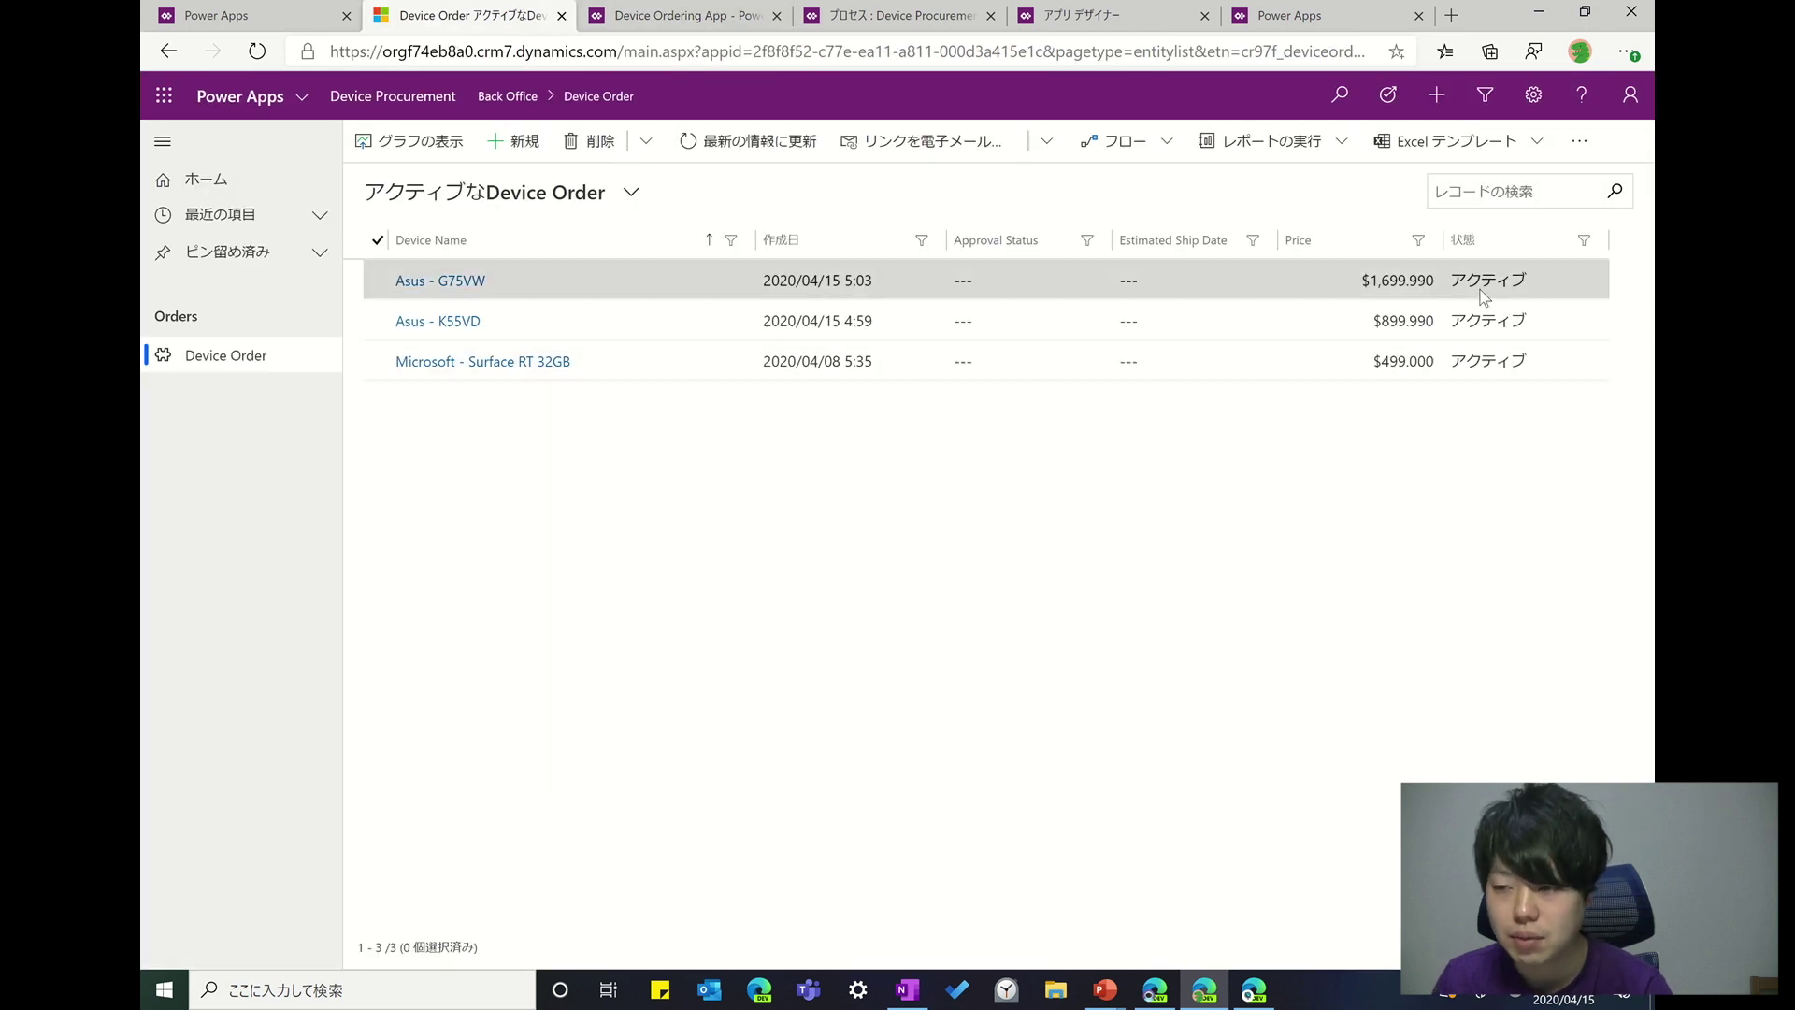
click(1456, 141)
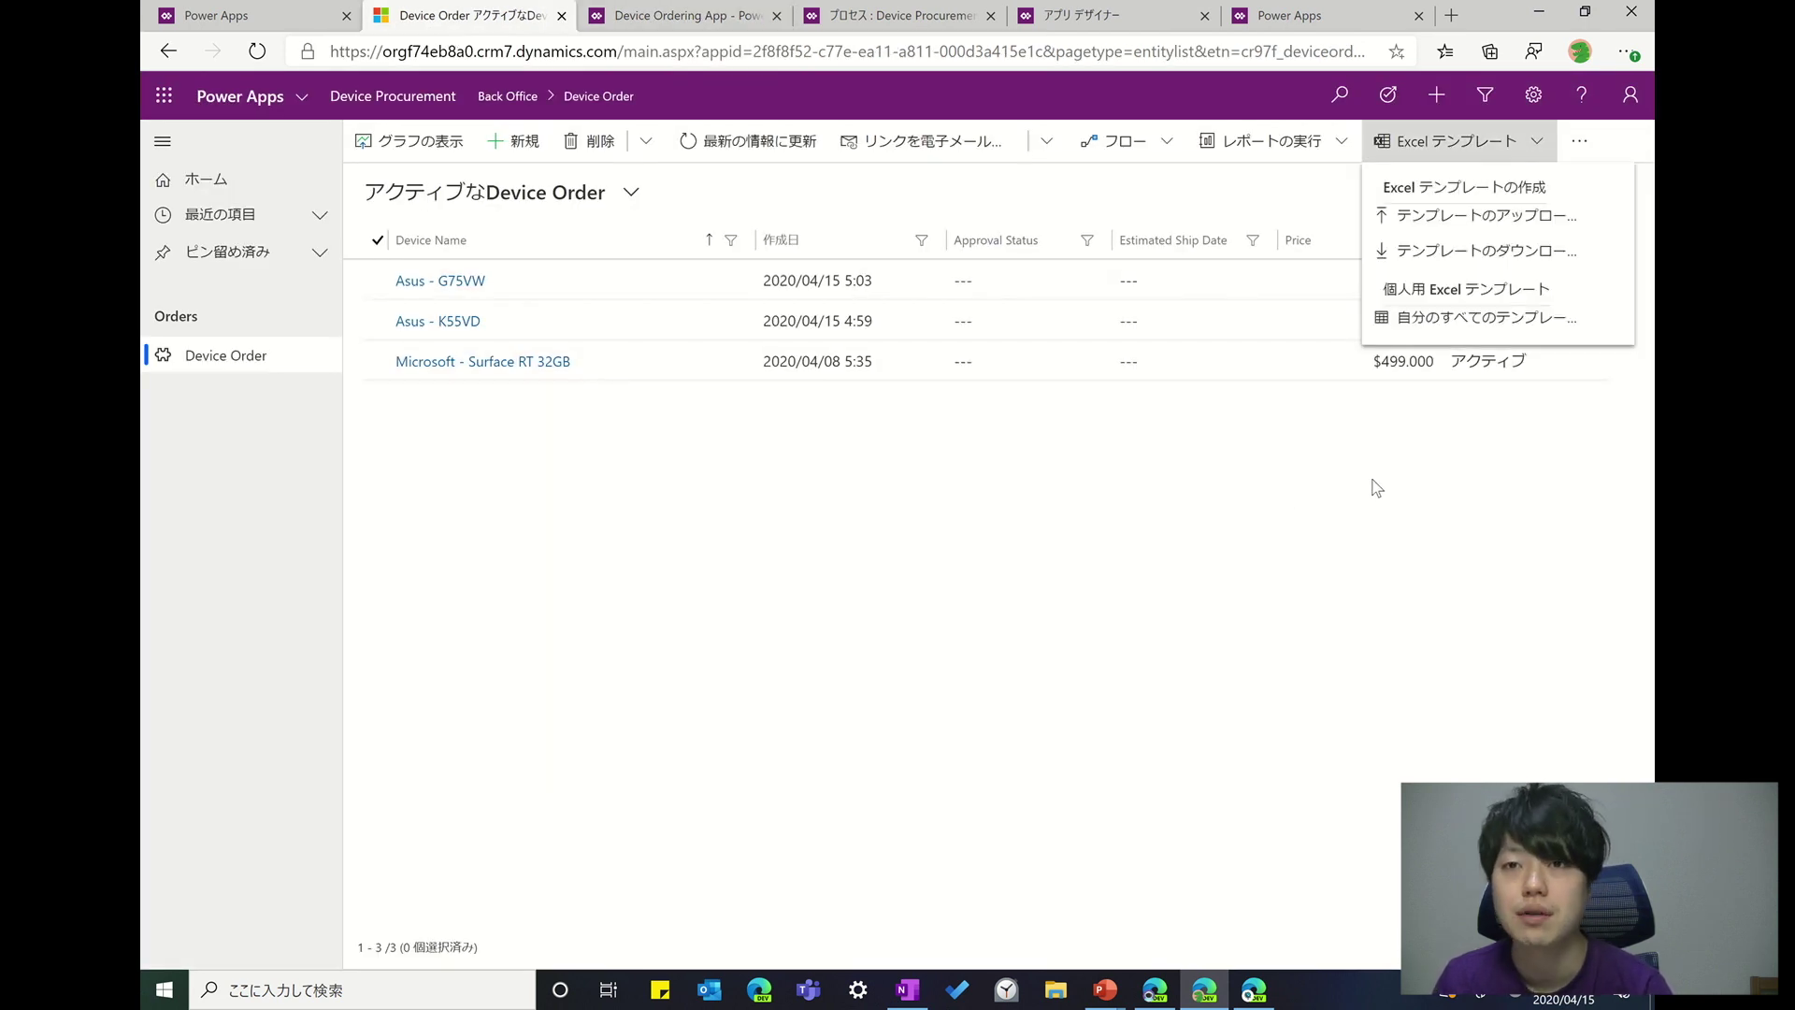
click(1343, 487)
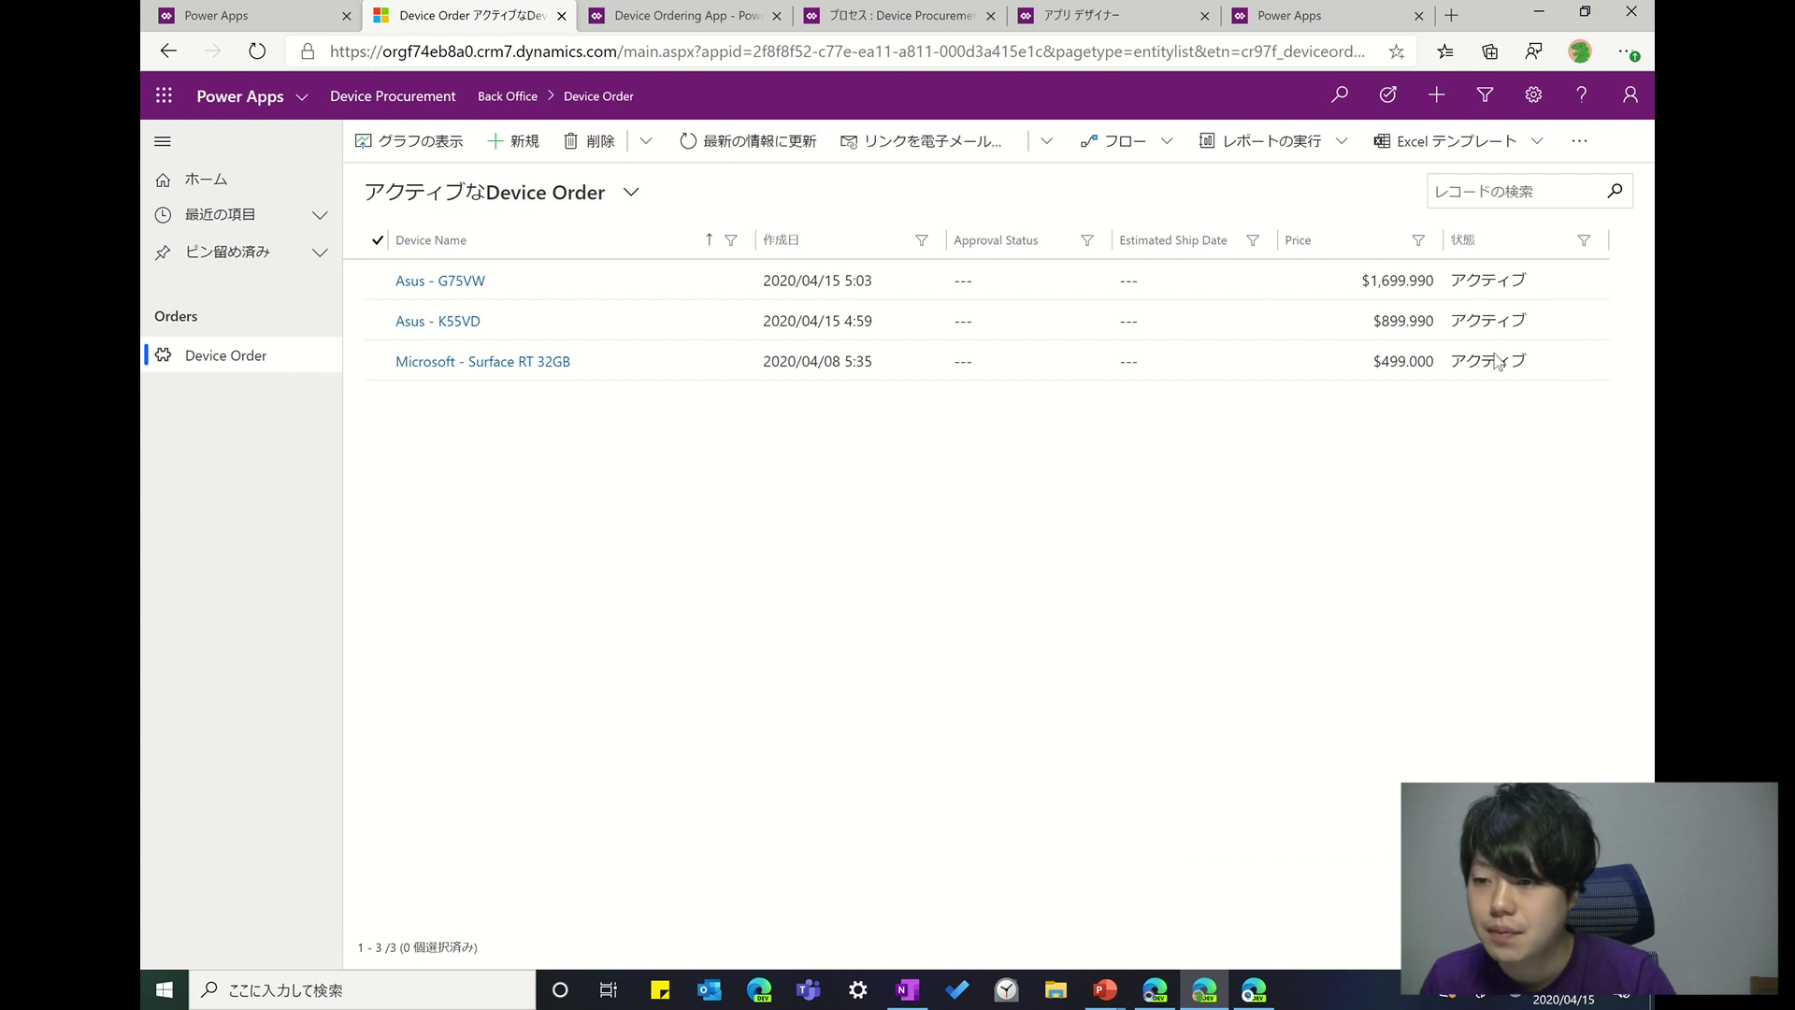
- Open the active Device Order list in Excel Online, inspect the order rows, and close the embedded workbook
click(1576, 142)
click(1581, 194)
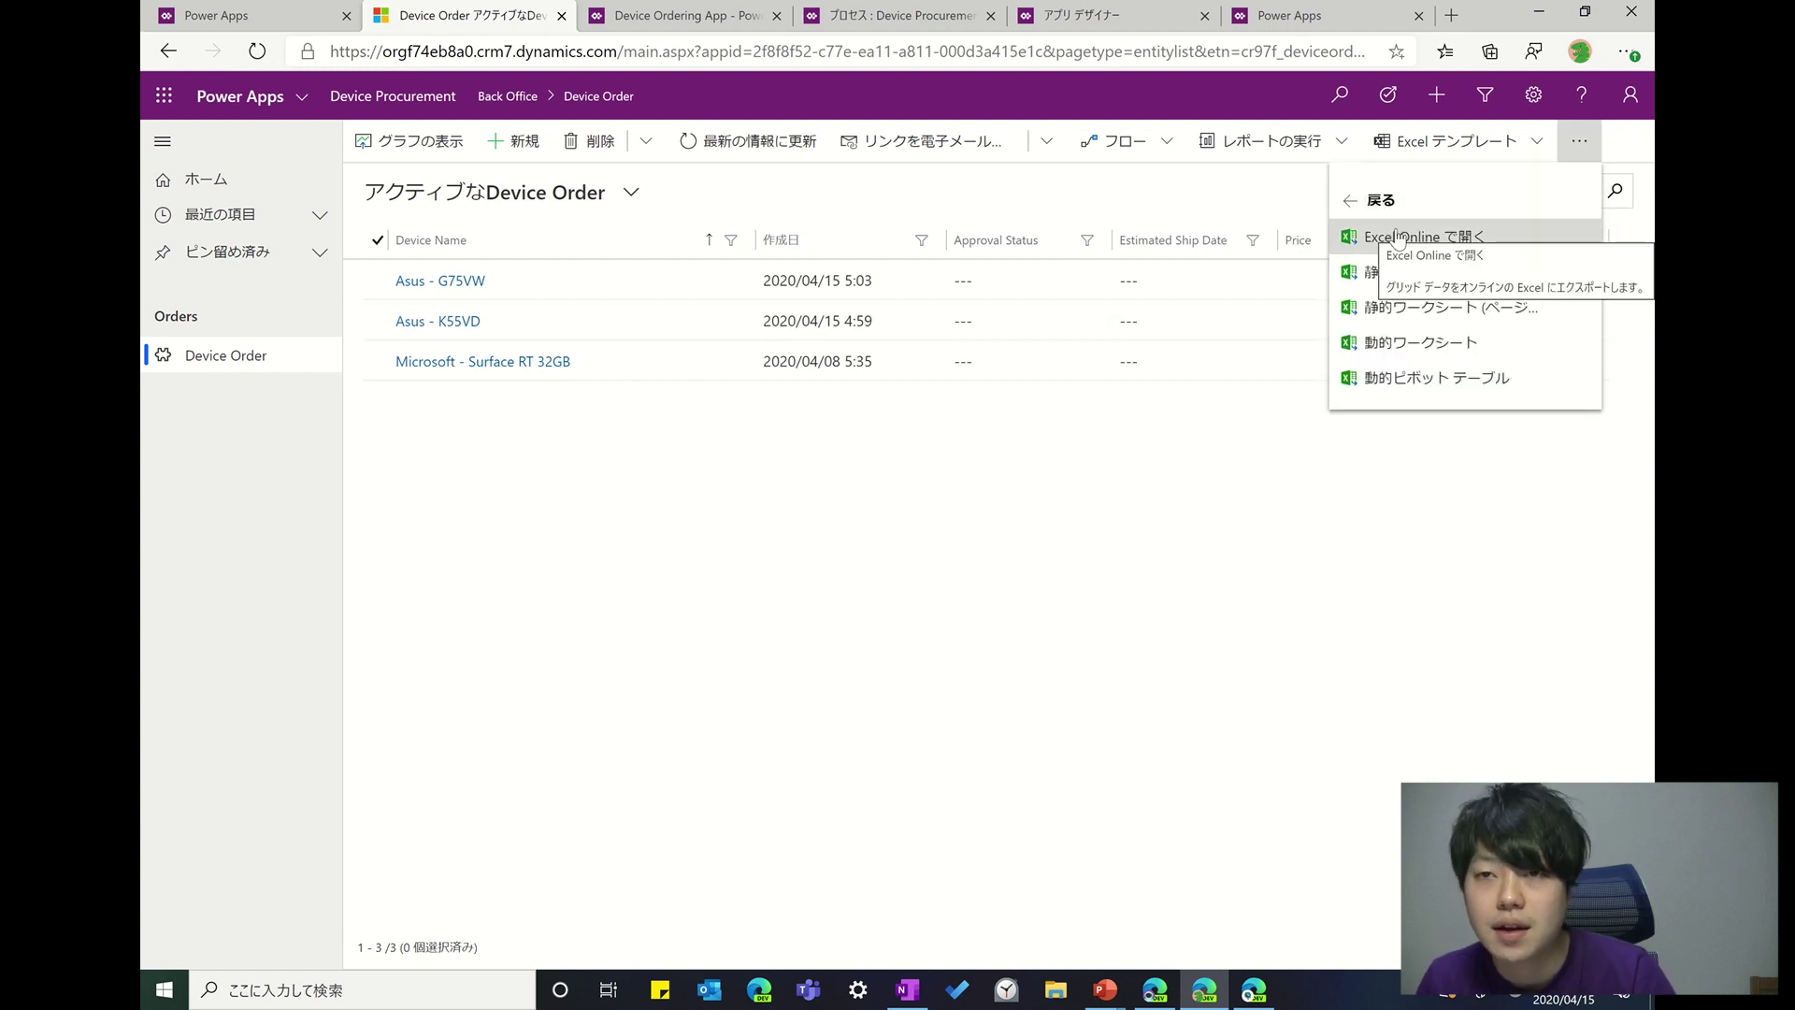
click(1398, 236)
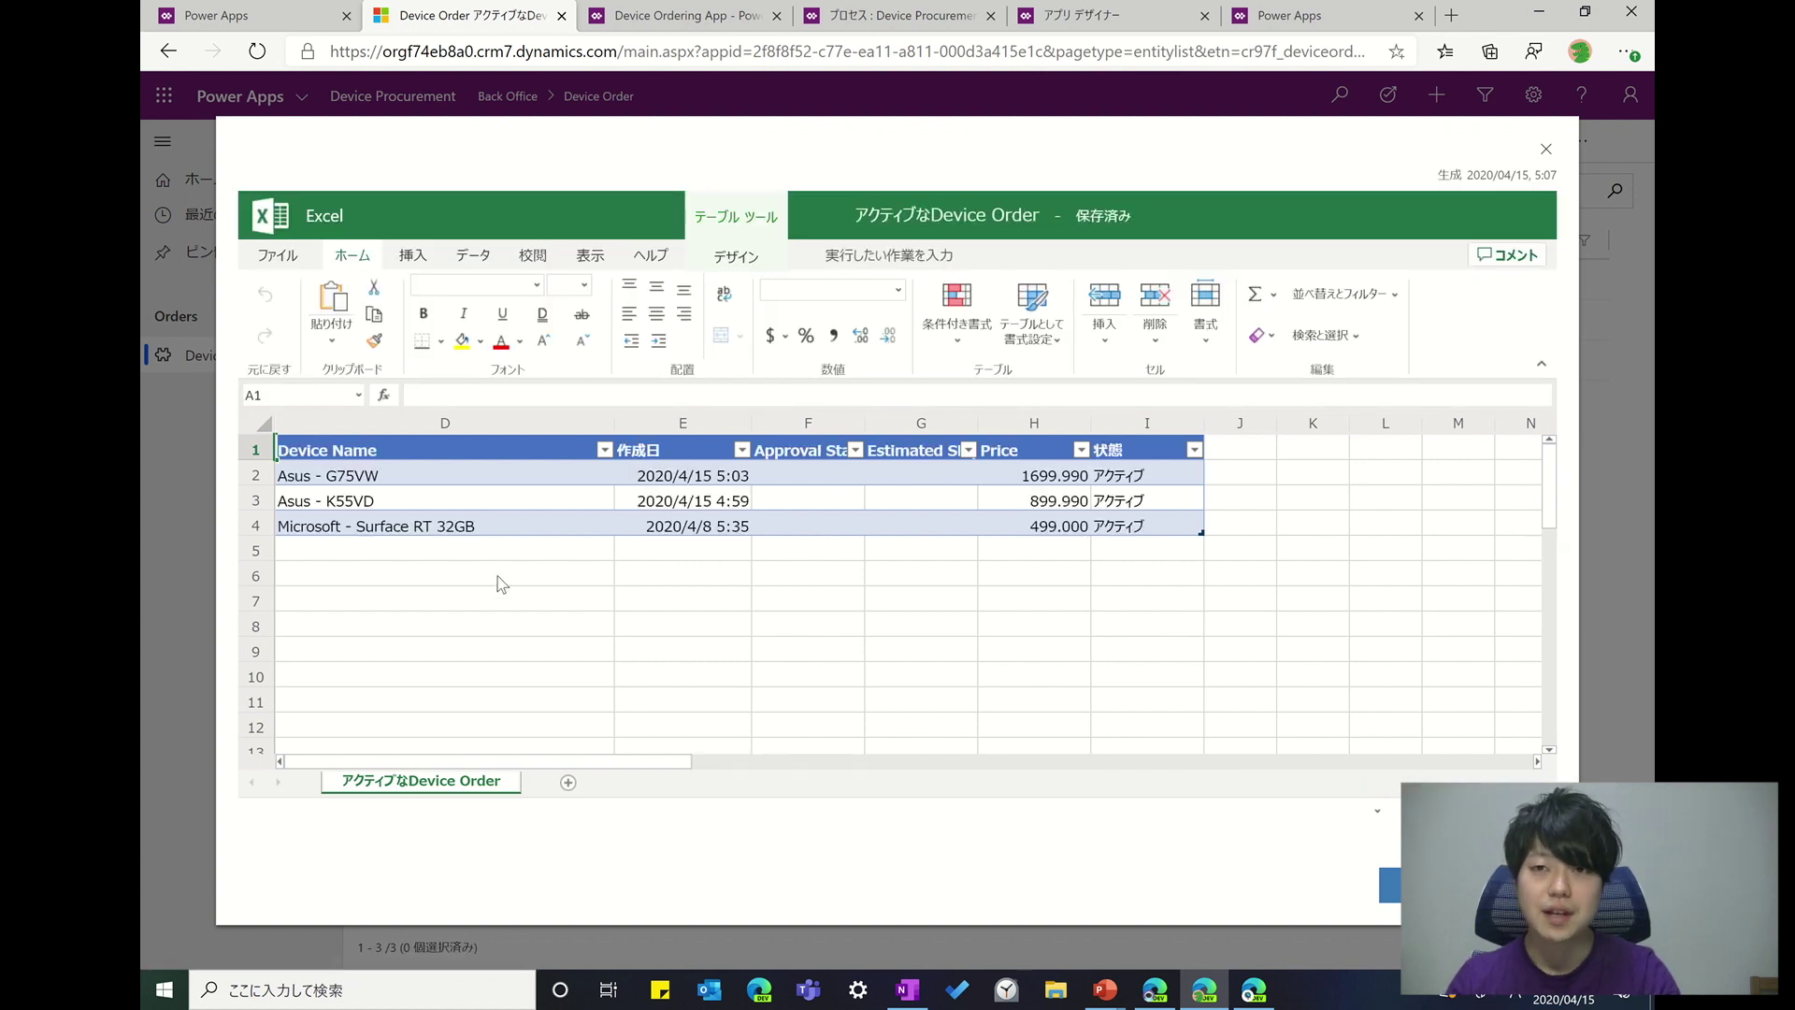
double_click(570, 529)
click(883, 525)
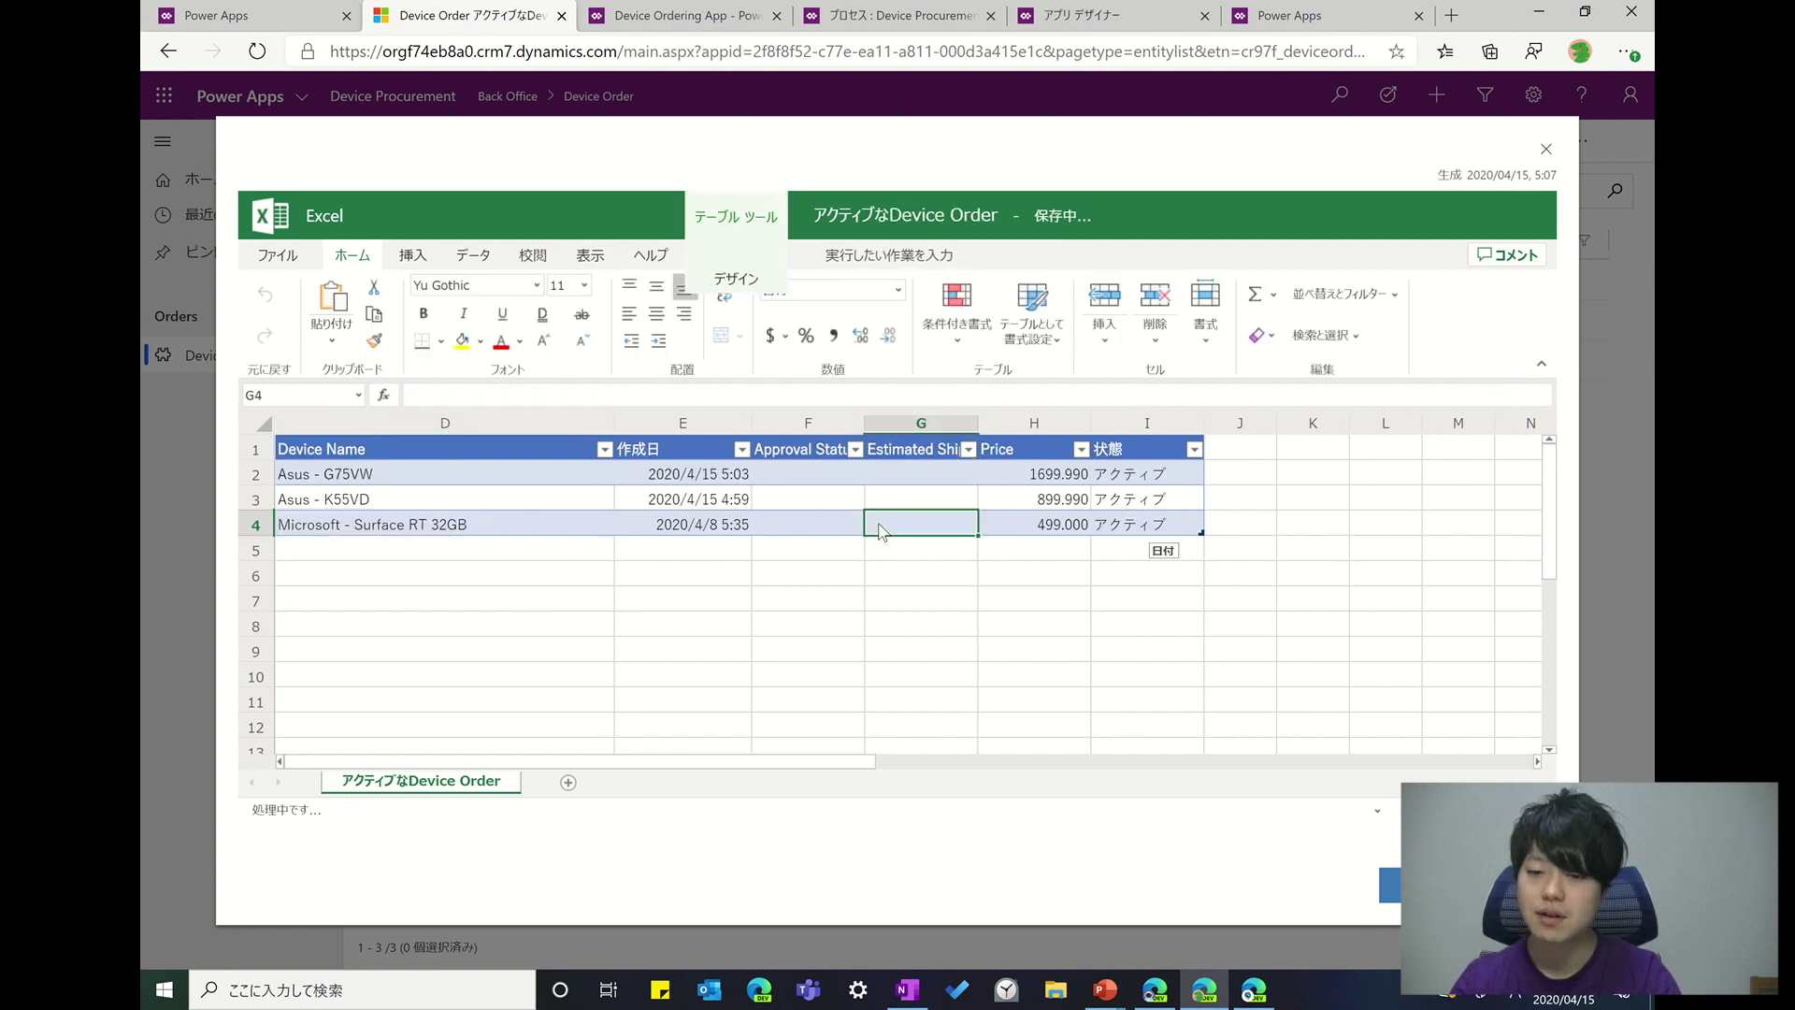
click(876, 561)
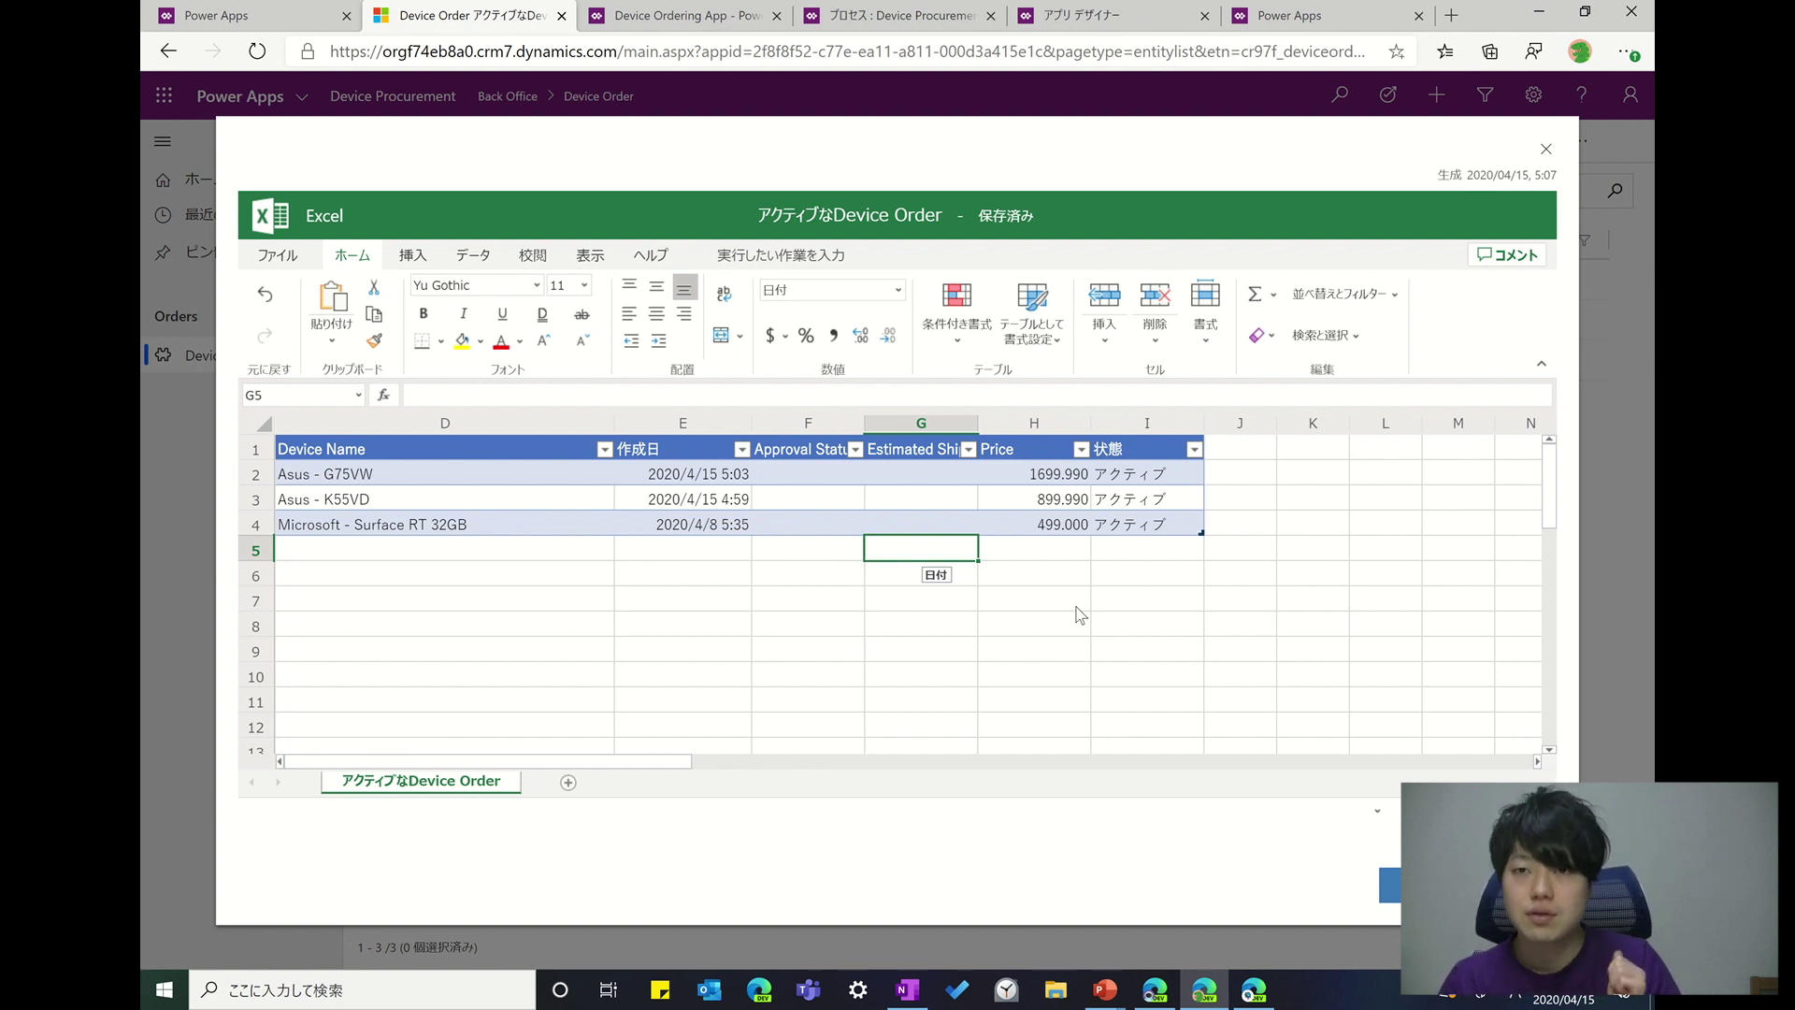
scroll(1293, 647, down, 1)
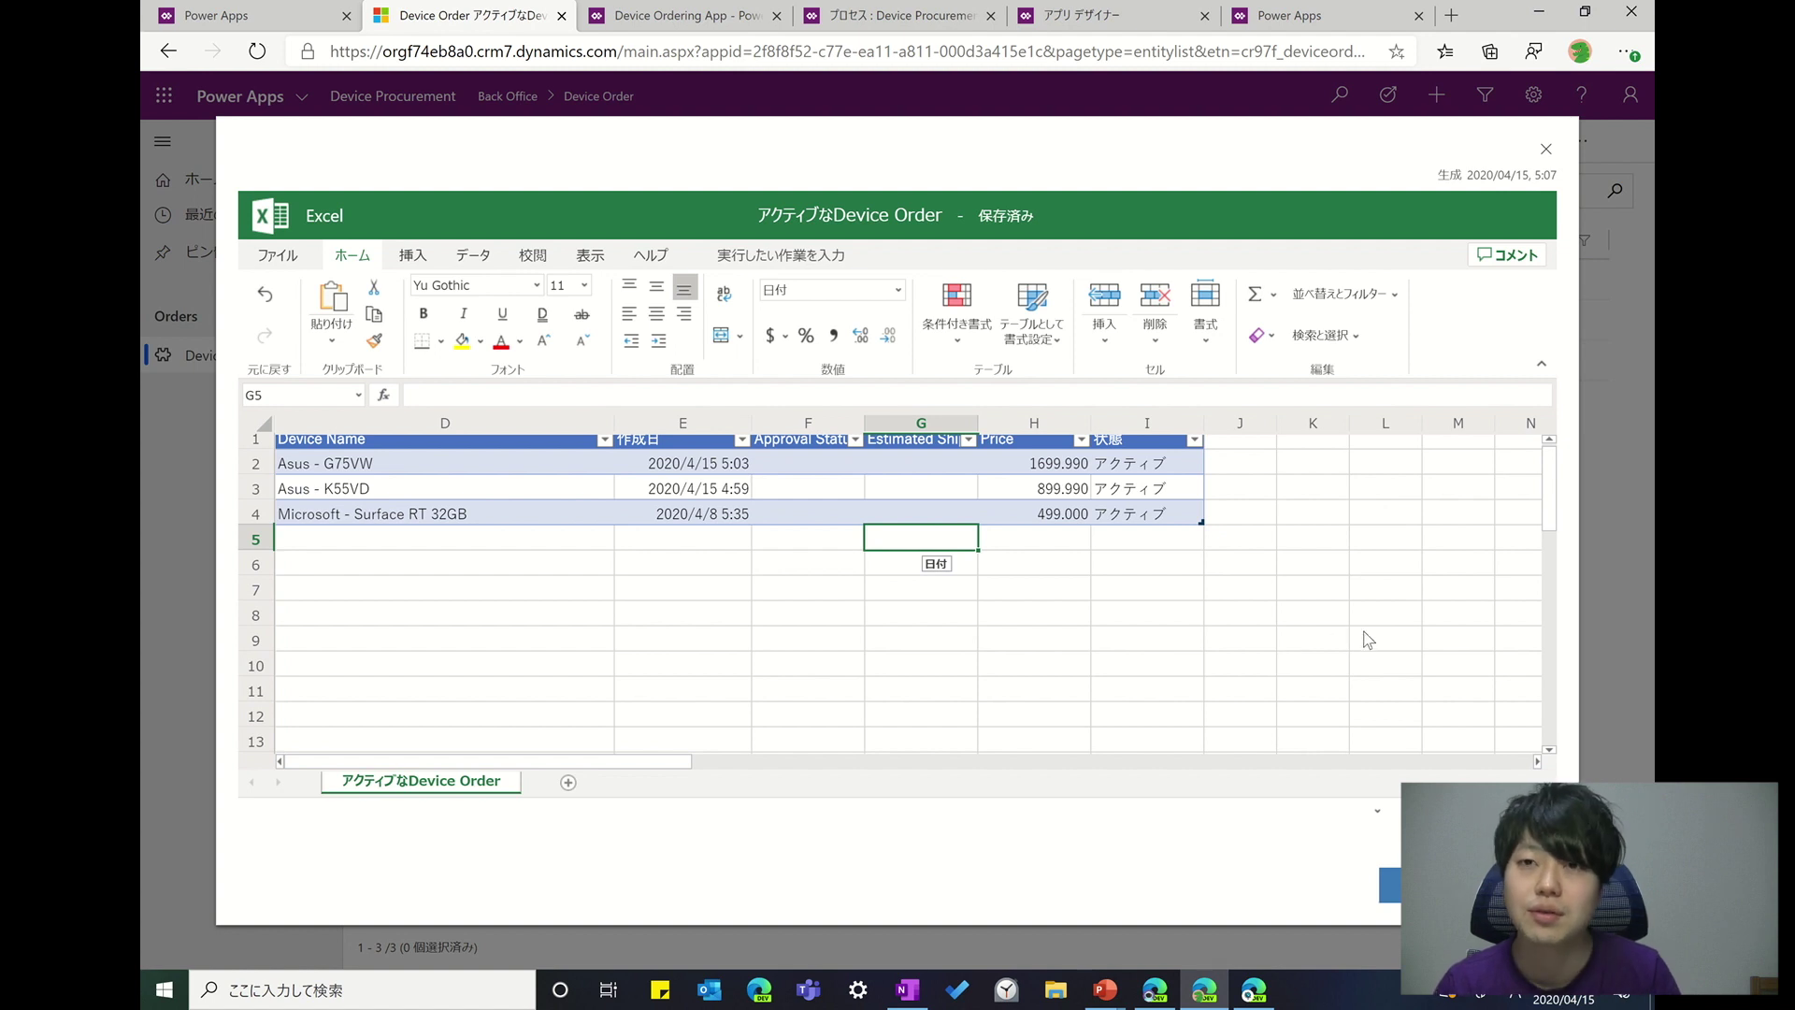
click(1545, 149)
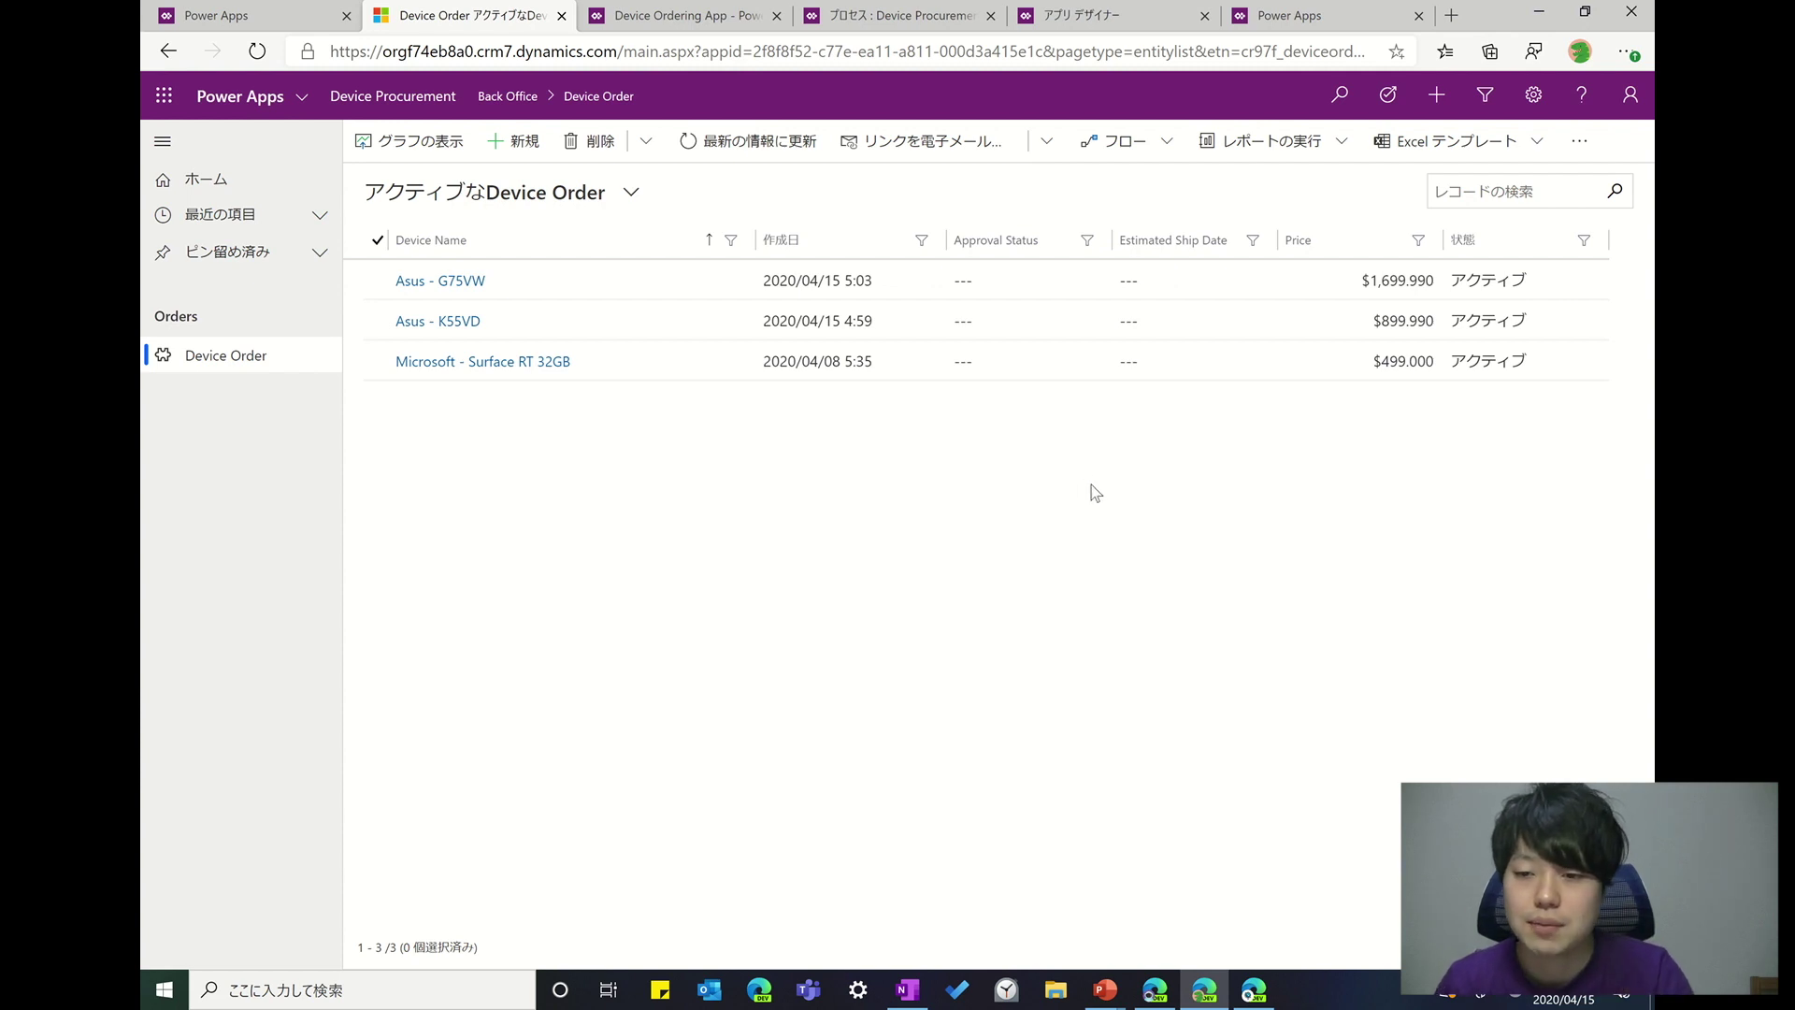
- Compare the Device Order list with the Device Procurement app's design, the Device Ordering App and the Device Procurement Process diagram
key(ctrl+5)
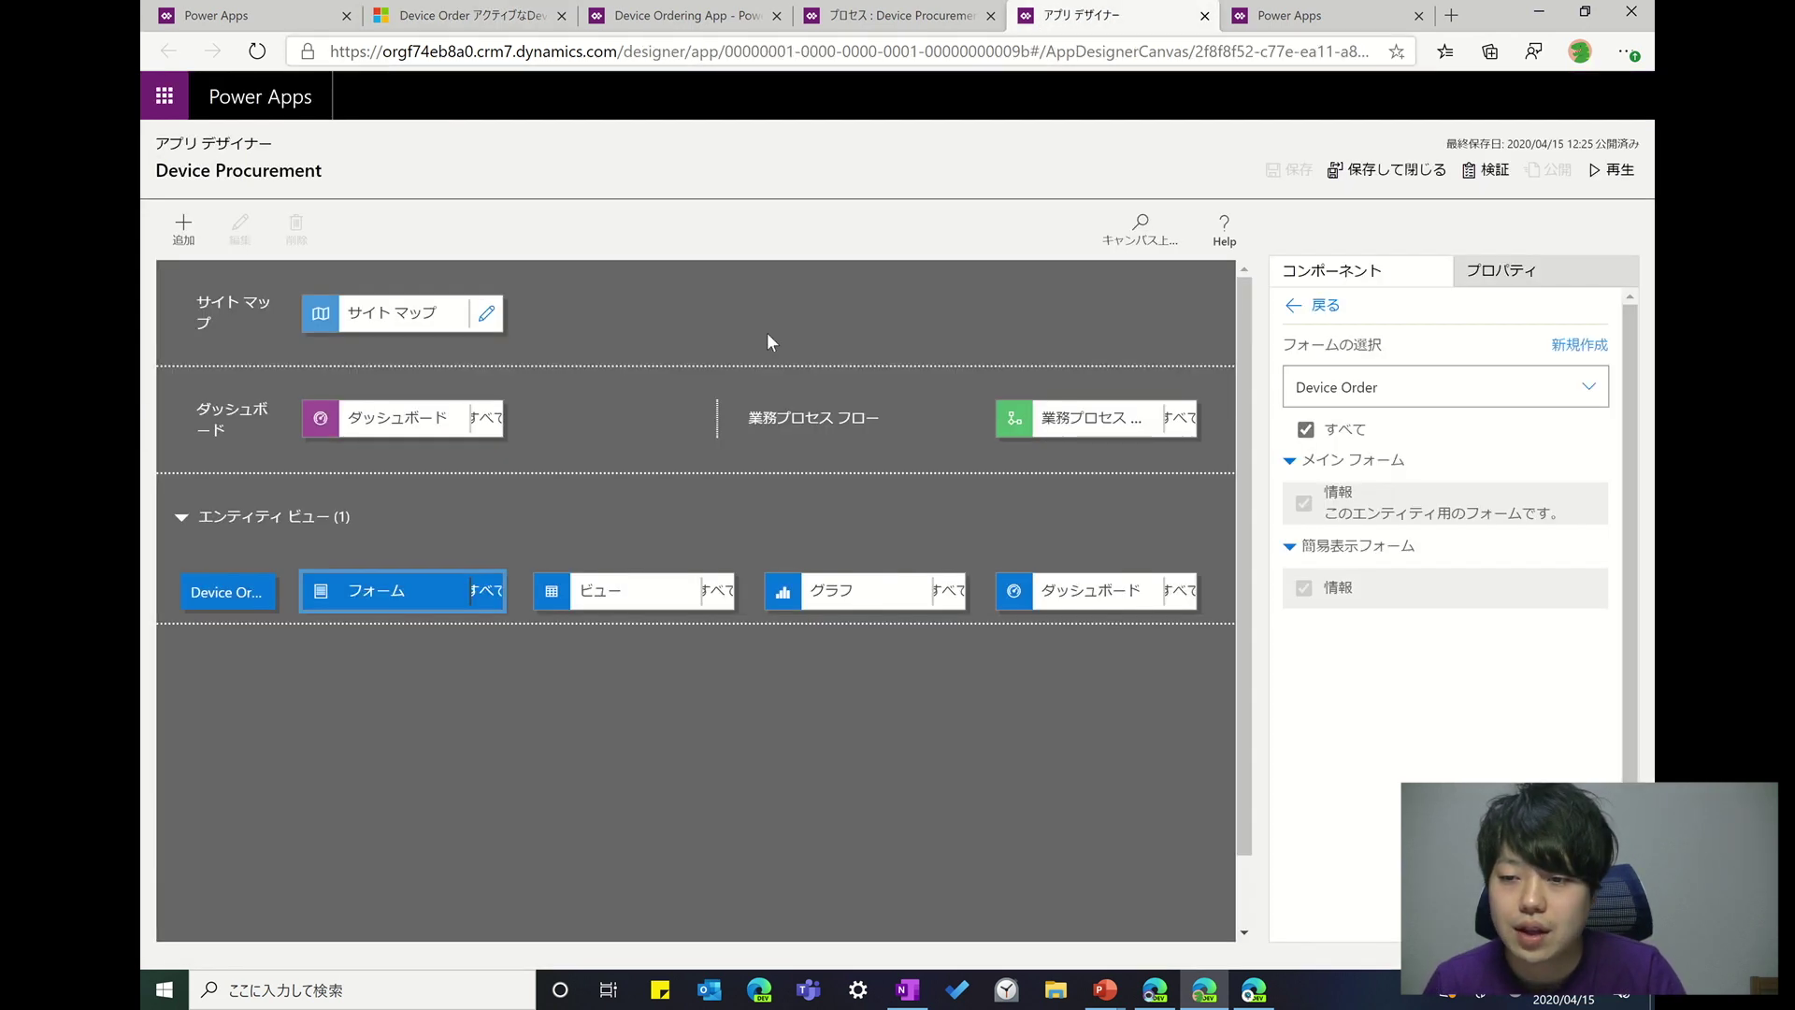
key(ctrl+2)
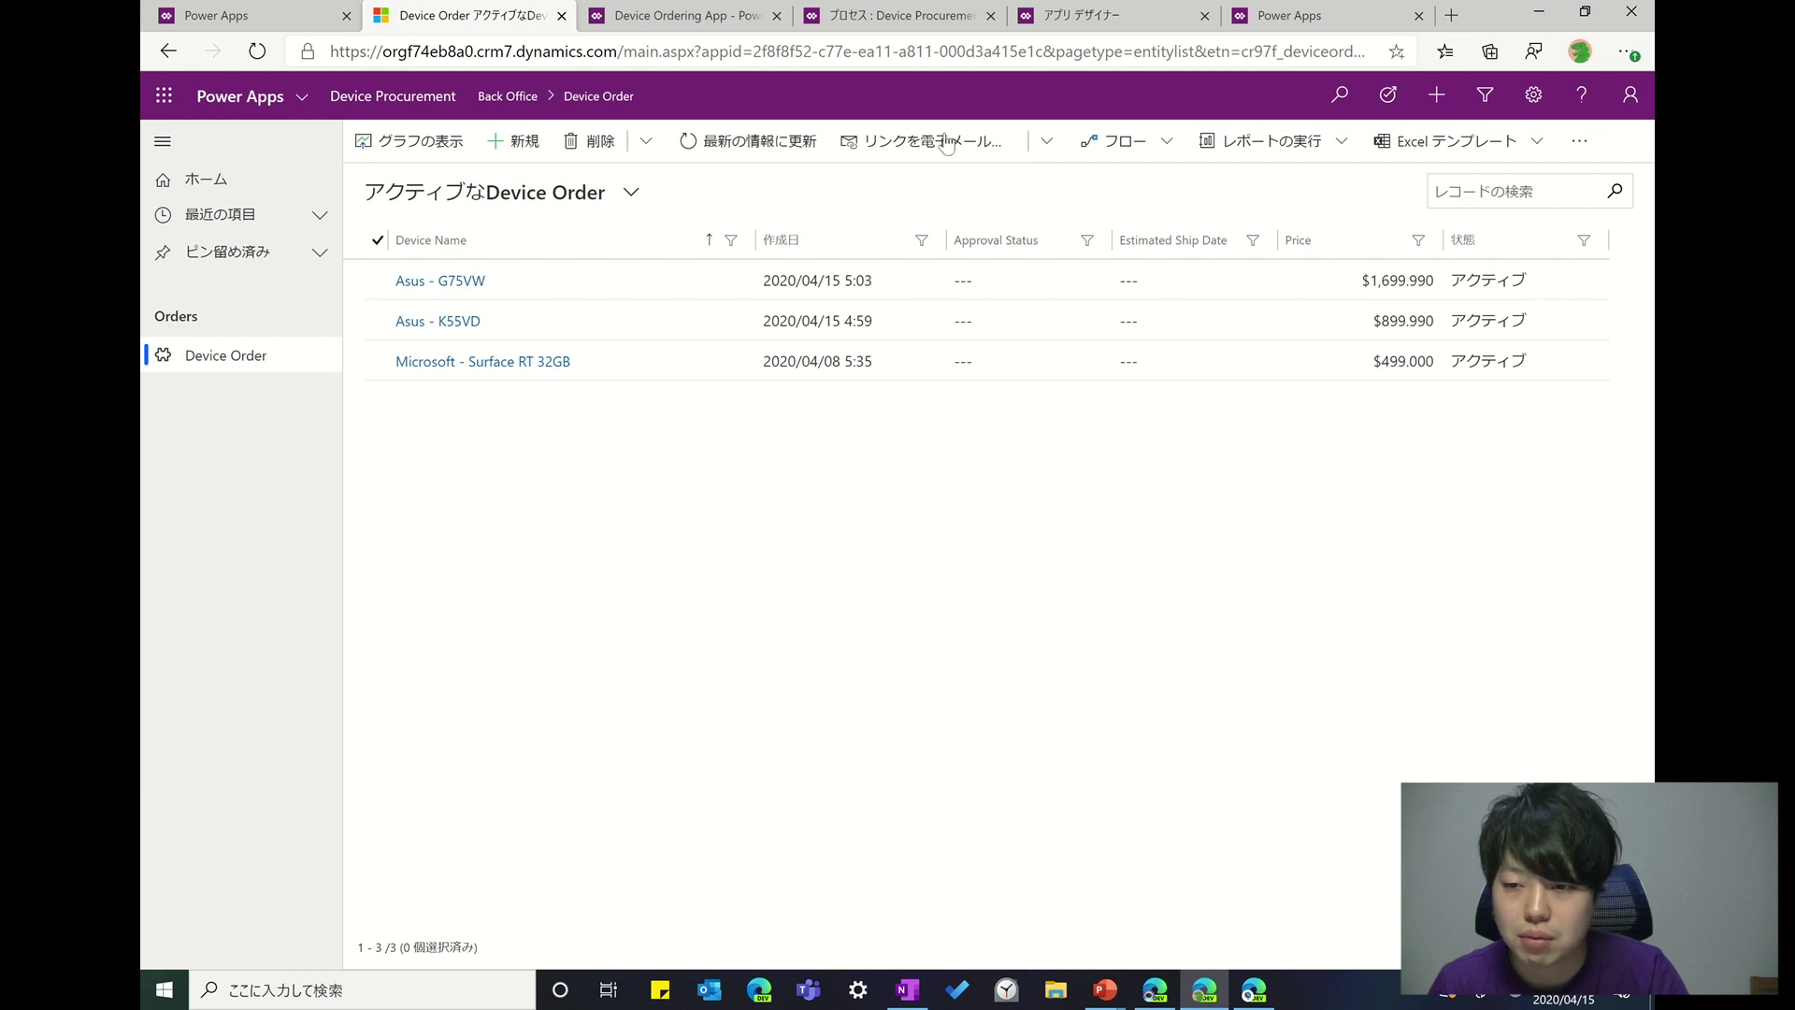
key(ctrl+5)
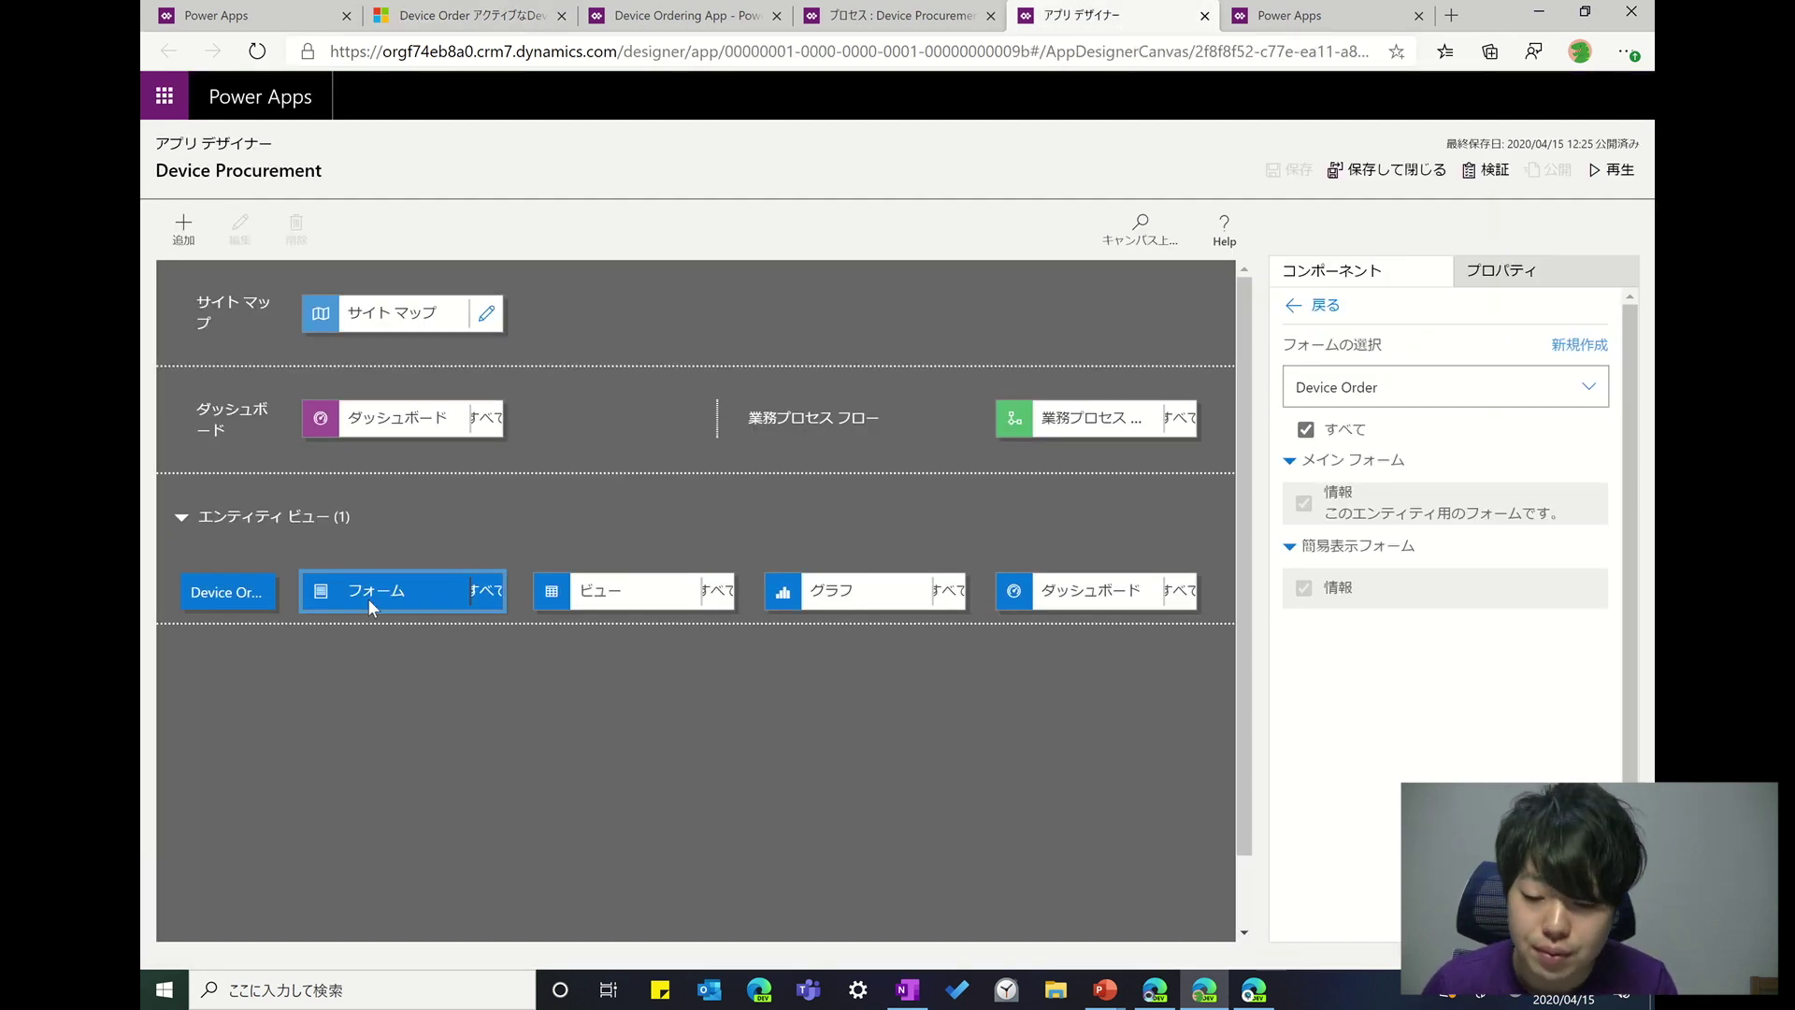
click(482, 16)
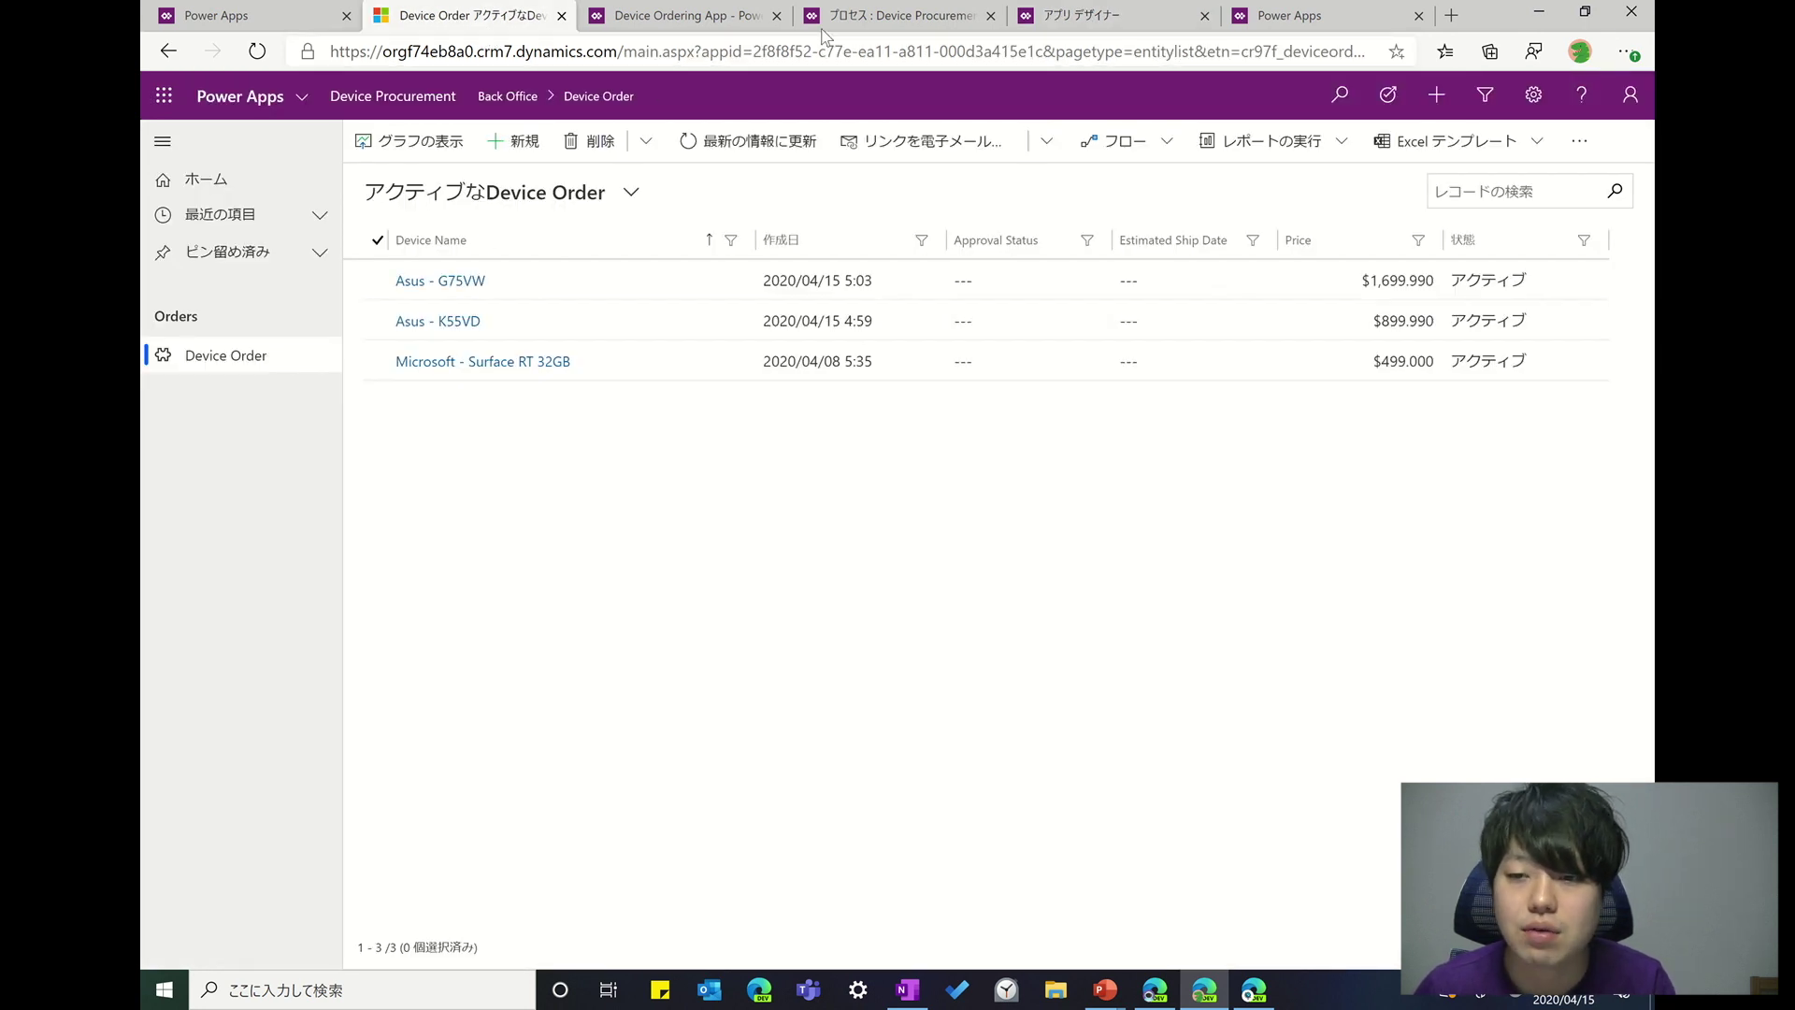
click(893, 15)
click(697, 19)
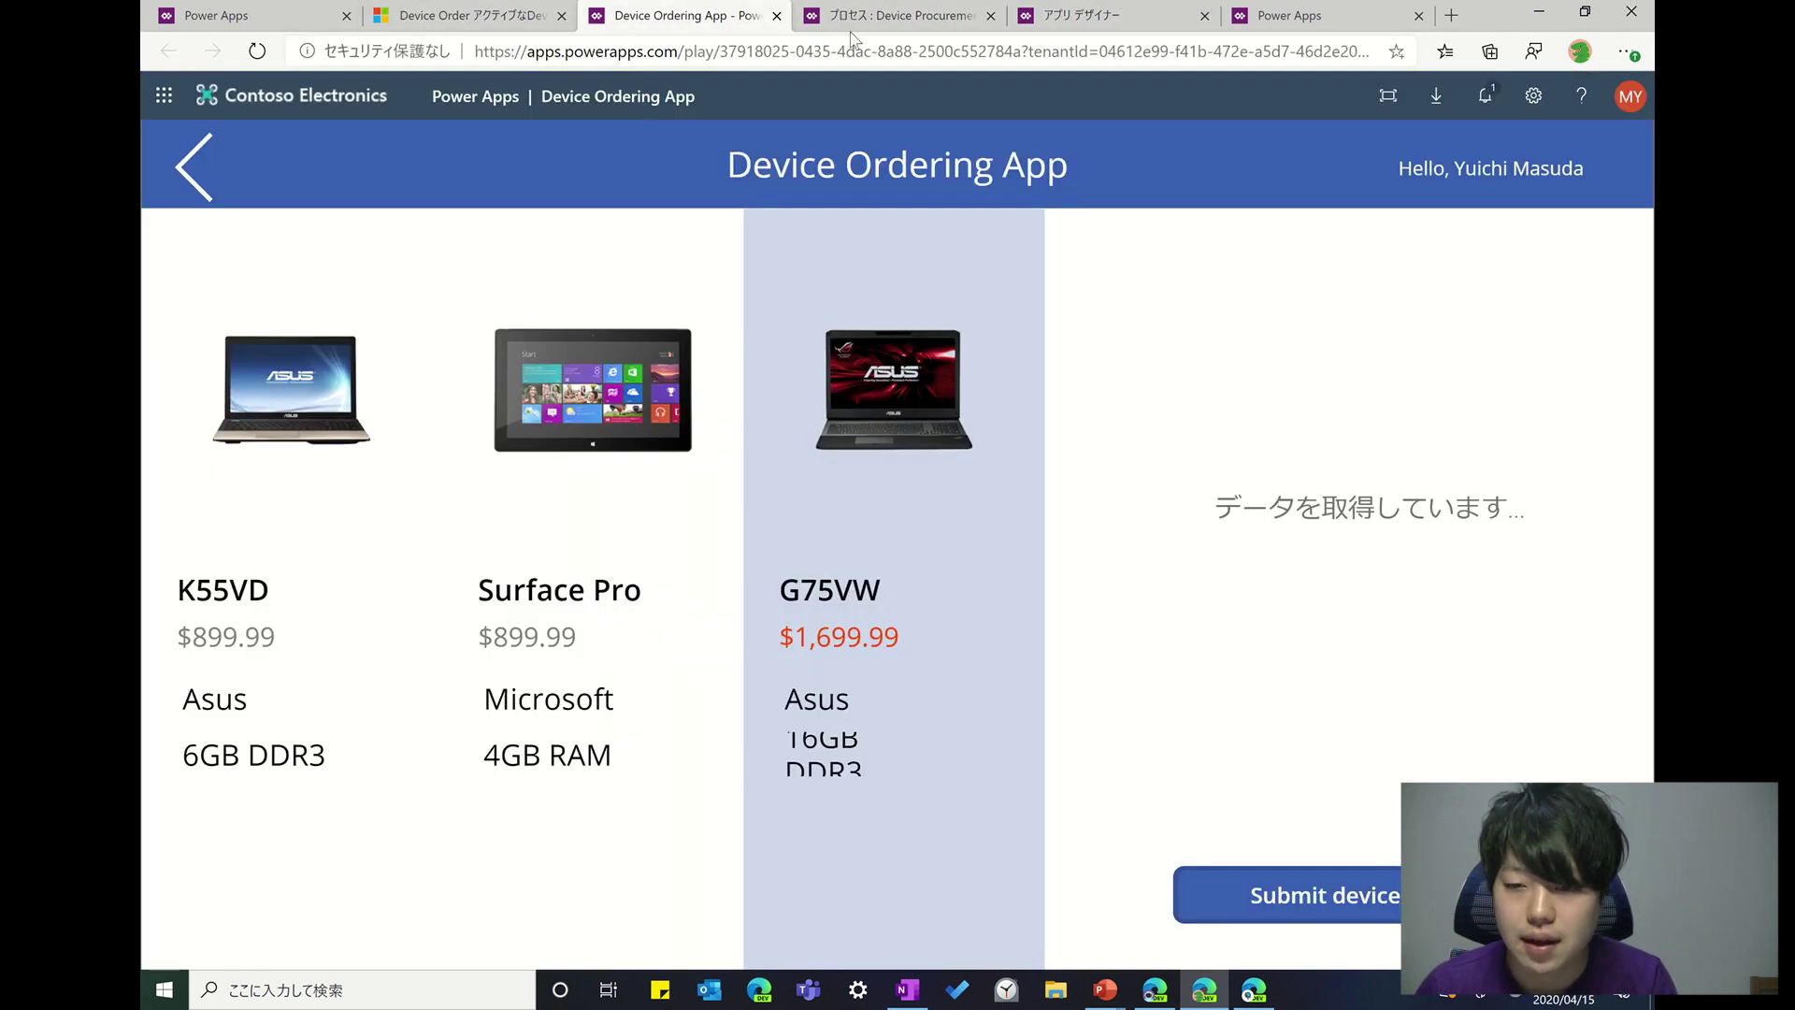
click(897, 16)
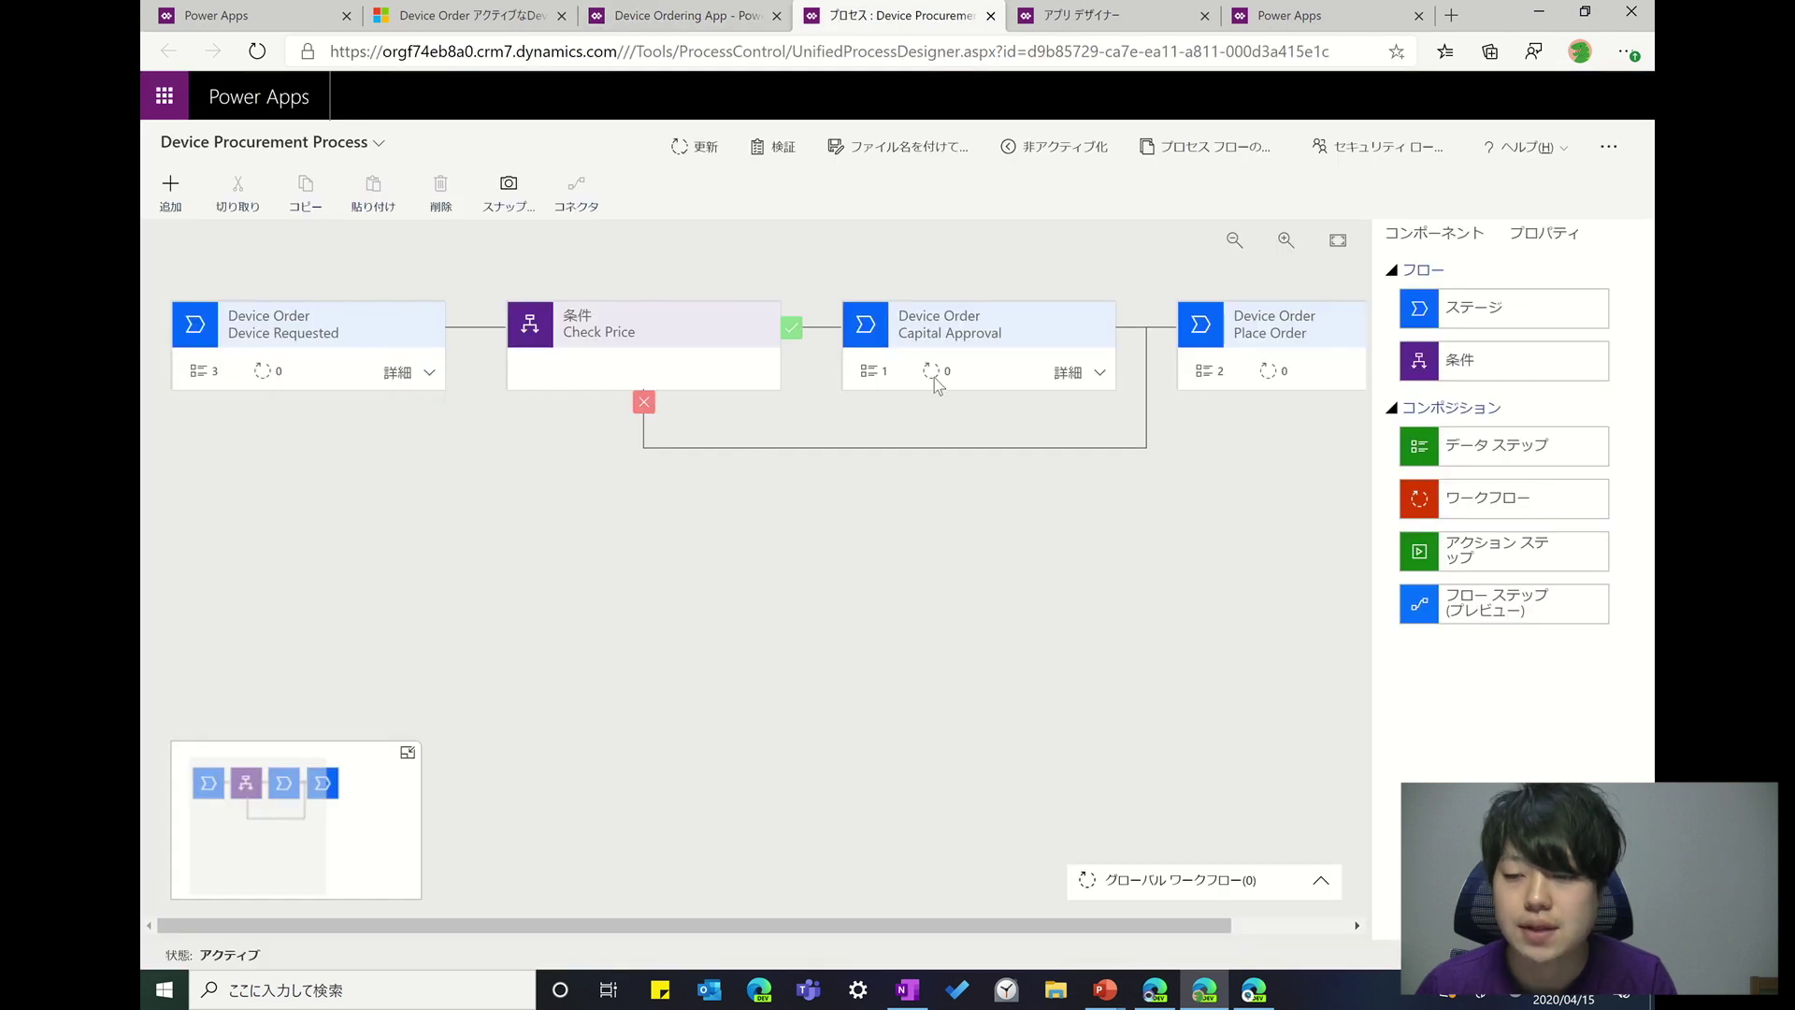
- Return to the active Device Order list and open the Asus - G75VW order
key(ctrl+2)
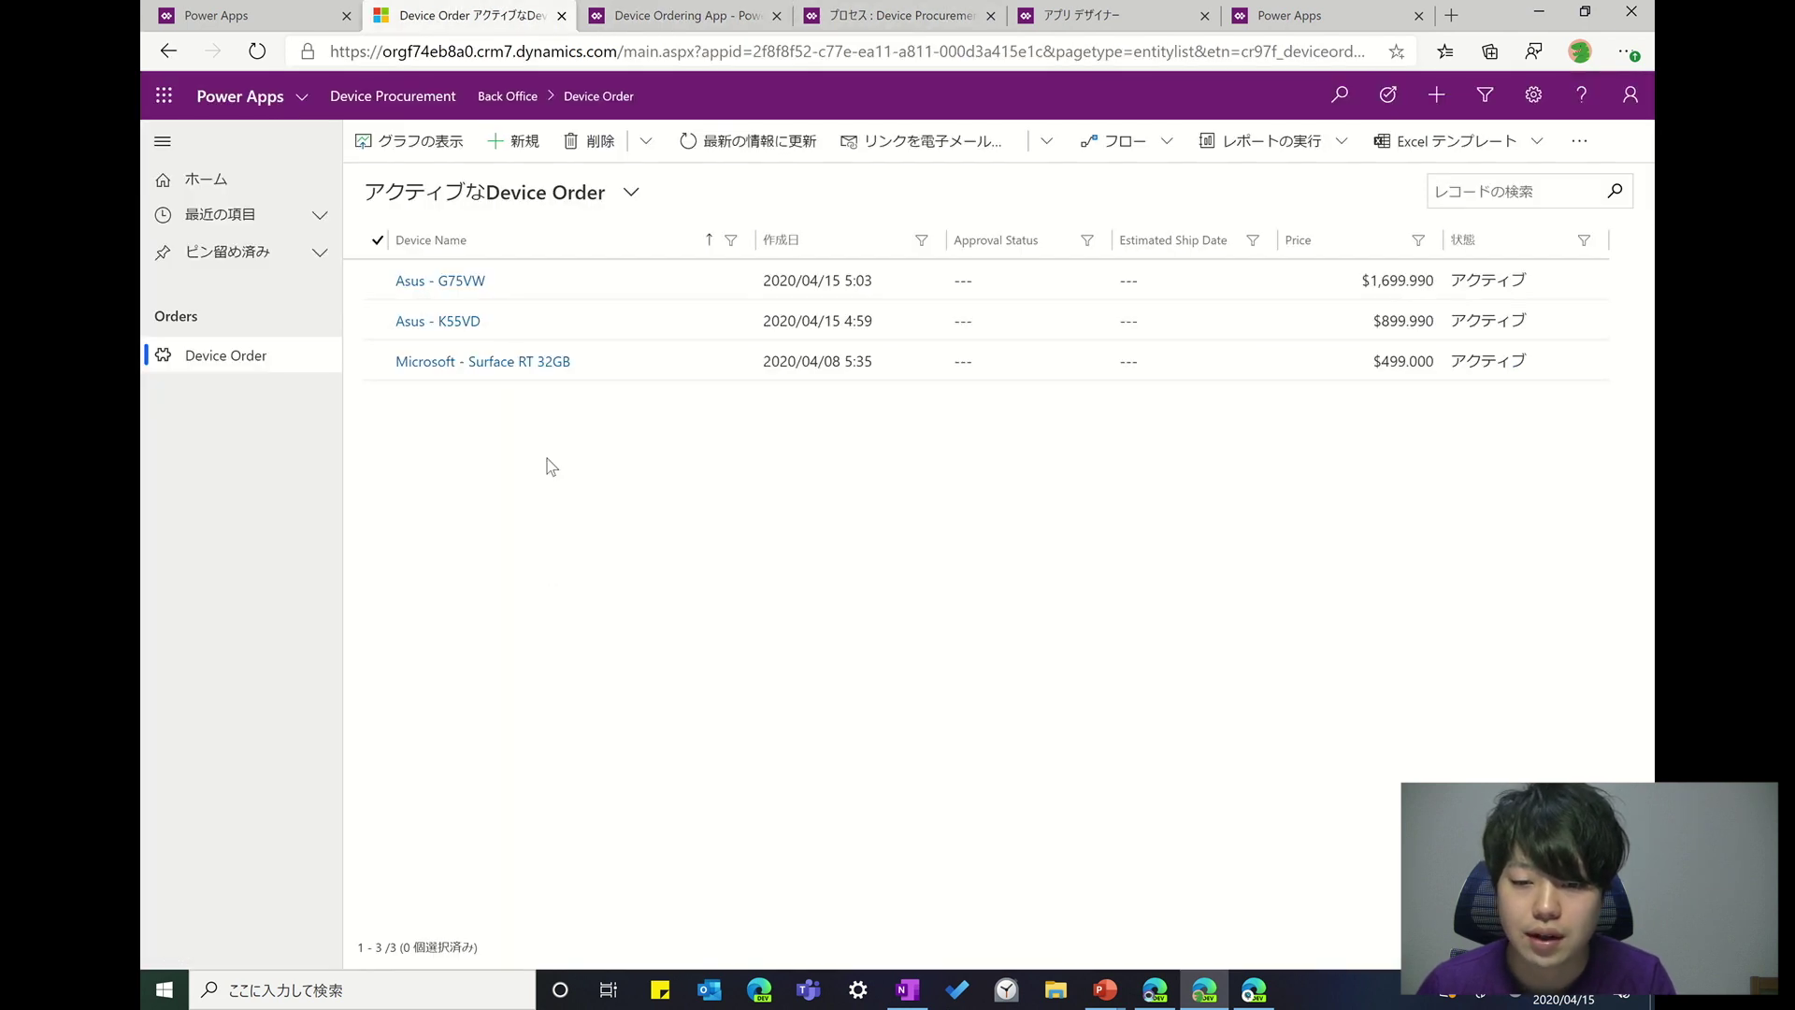
click(452, 284)
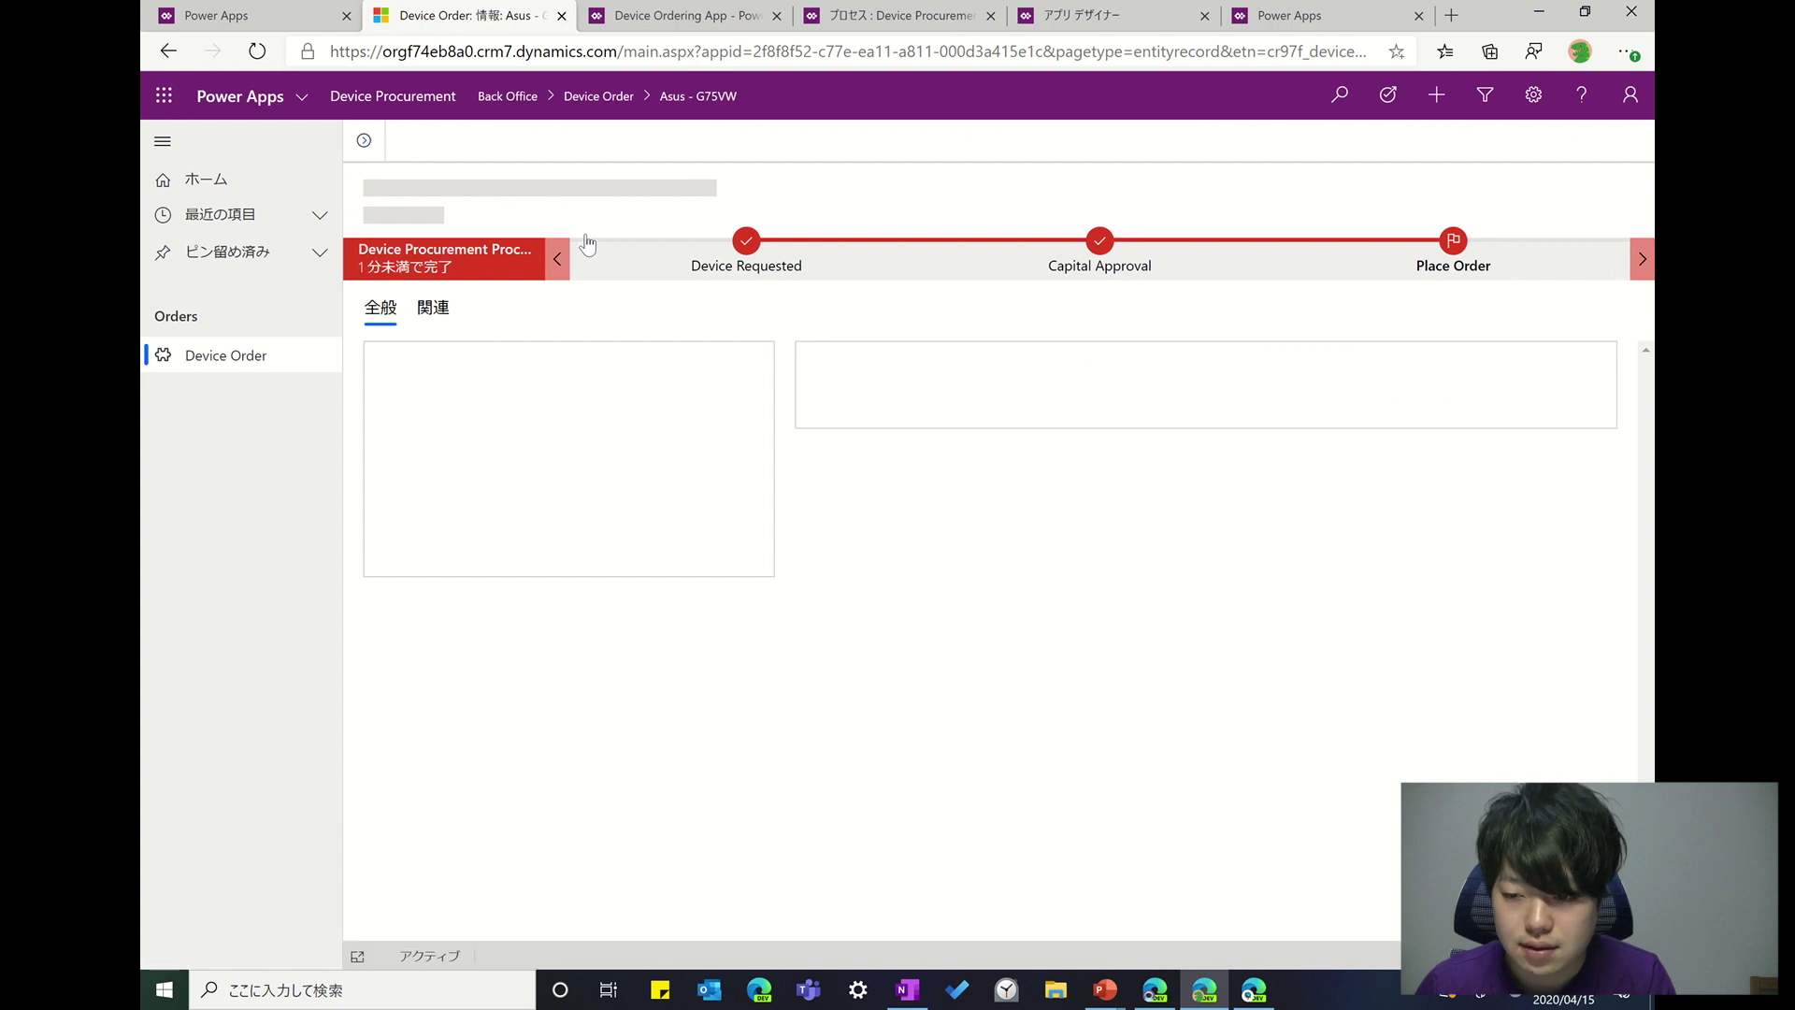